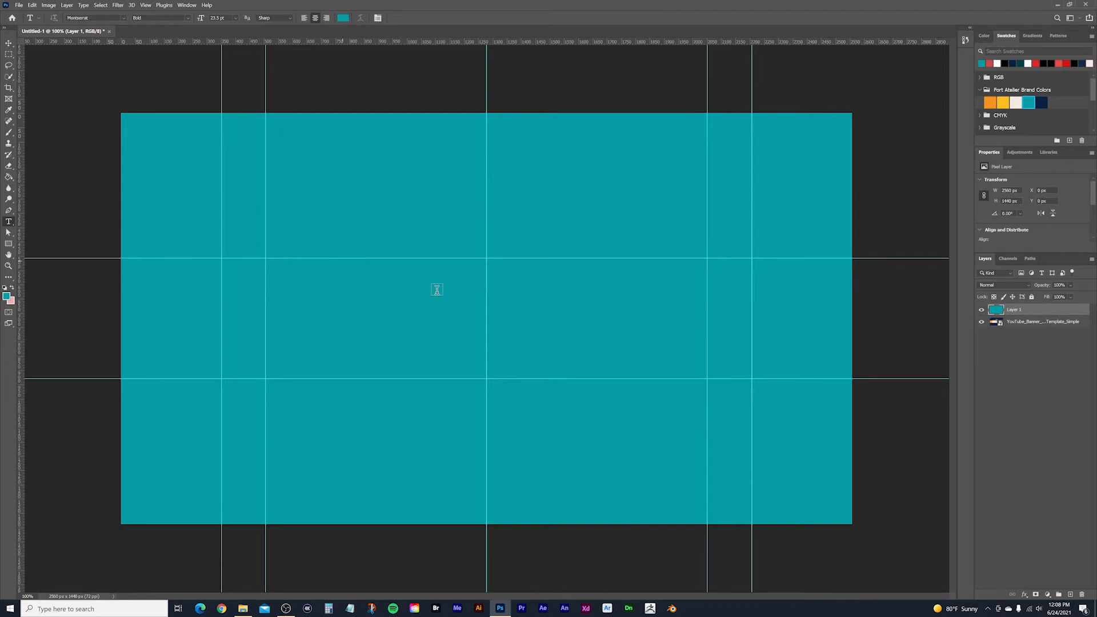
- Set the Type tool's text colour to black (000000) and the font size to 72 pt
left_click(341, 19)
left_click_drag(387, 244, 255, 289)
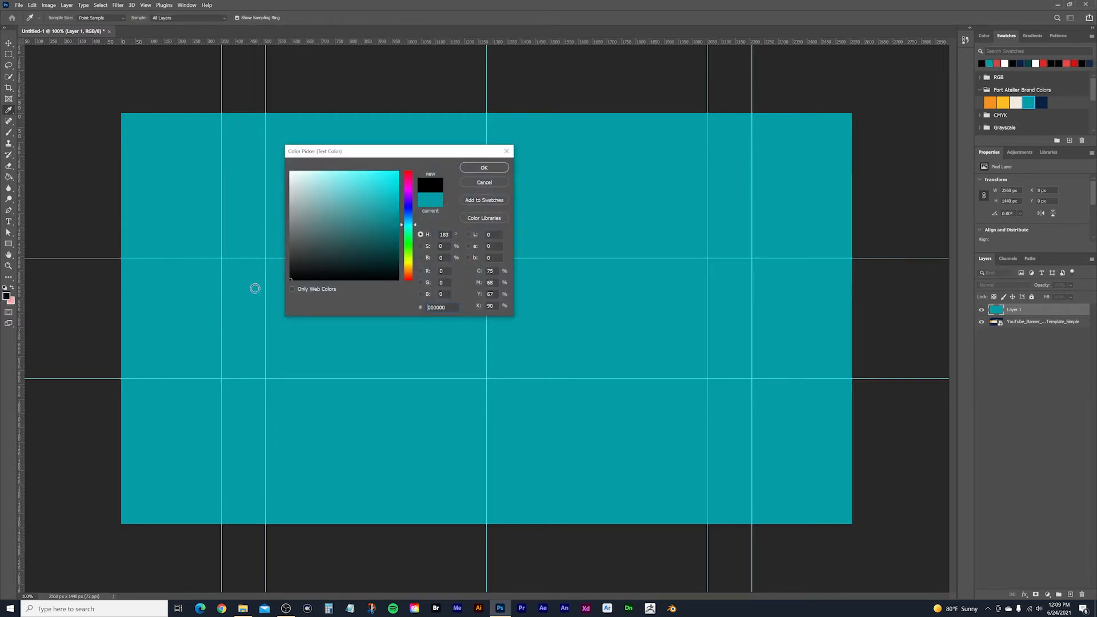
left_click(483, 168)
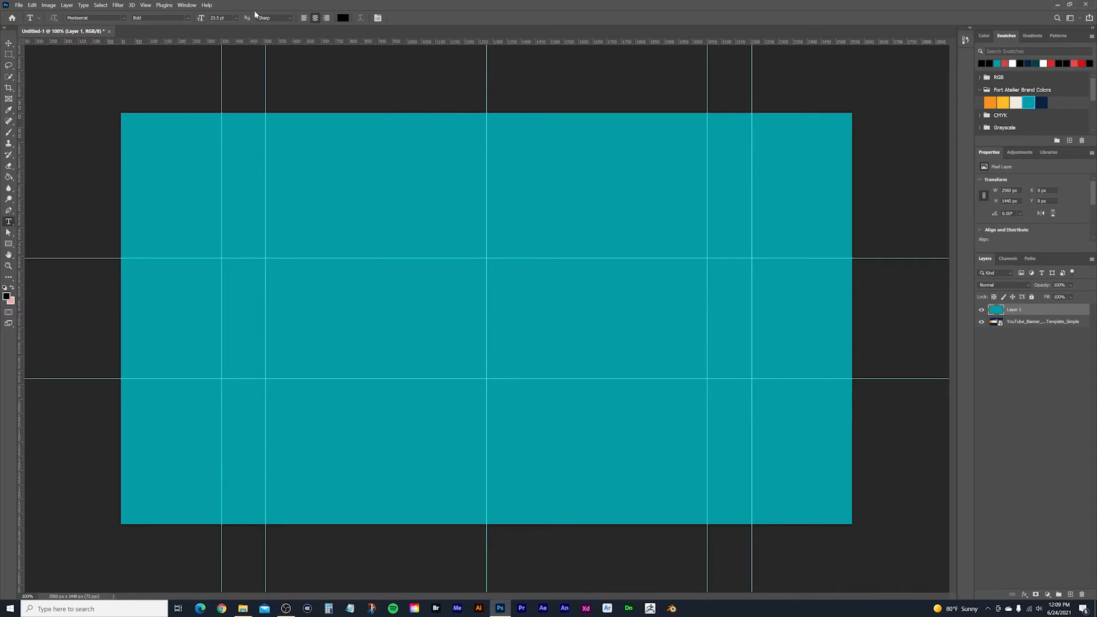
left_click(236, 18)
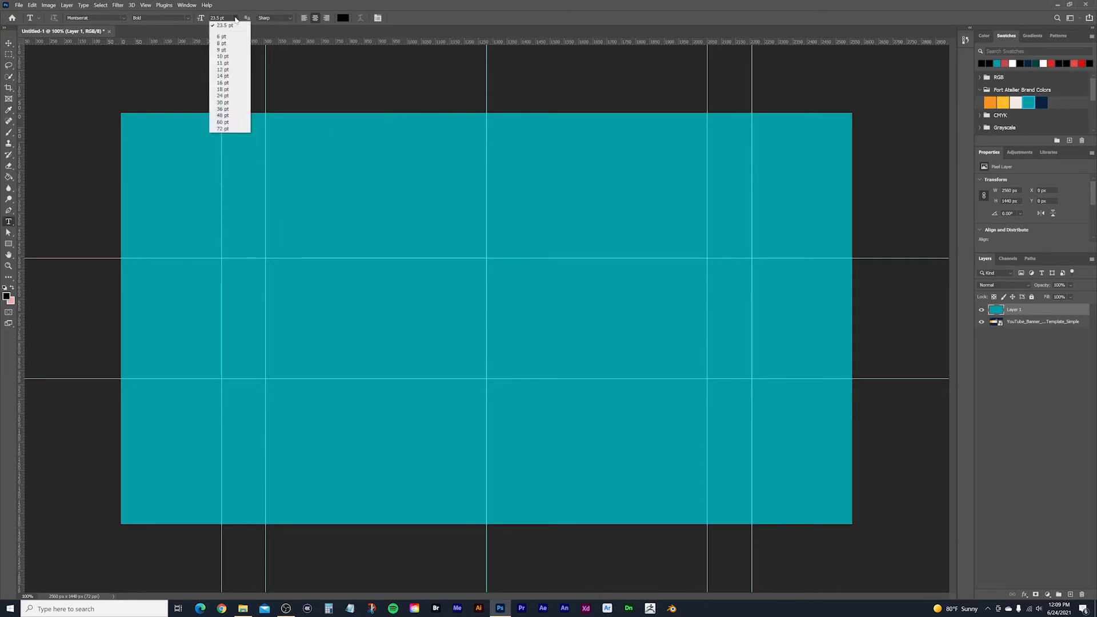
left_click(224, 129)
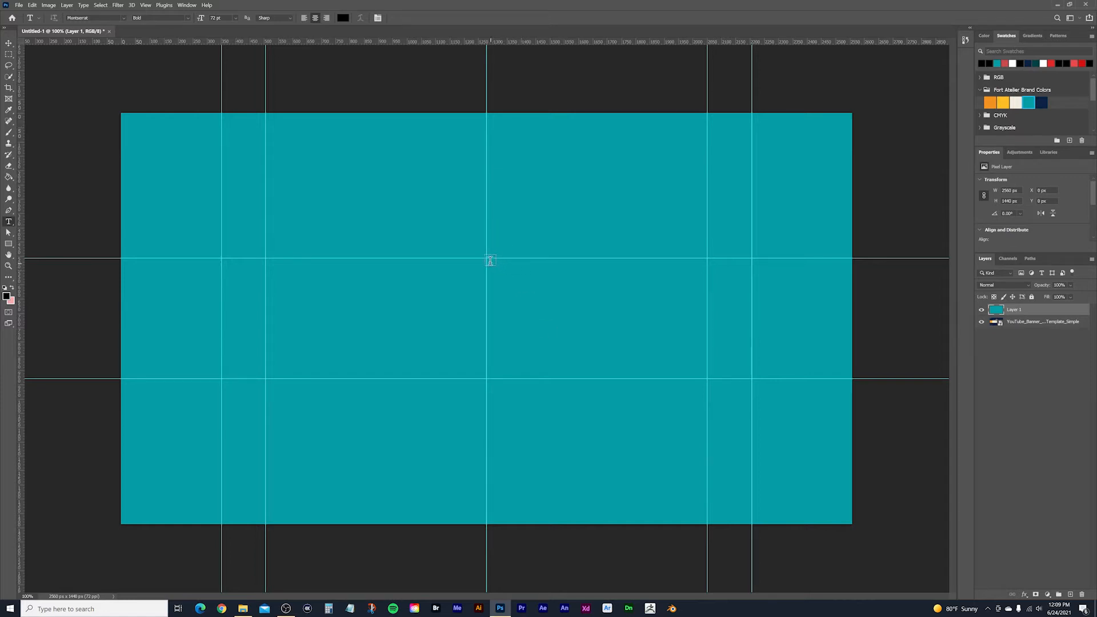
- Add a text box about 772 px wide from the centre guide to the inner right guide, just below the upper guide, reading "CHANNEL NAME"
left_click_drag(486, 261, 706, 304)
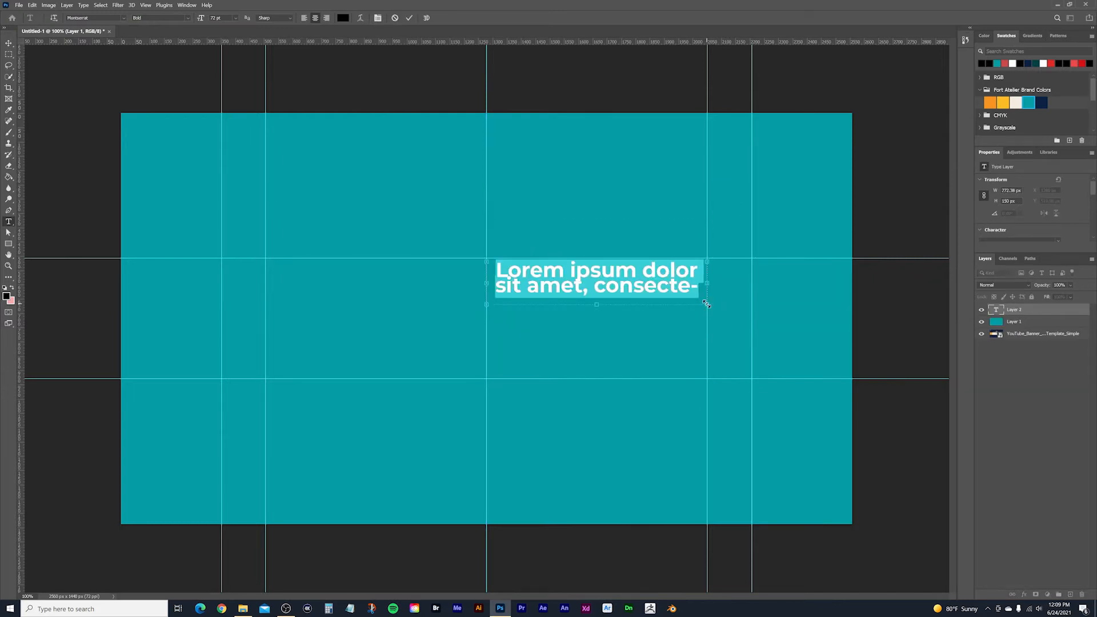
type("CHAN")
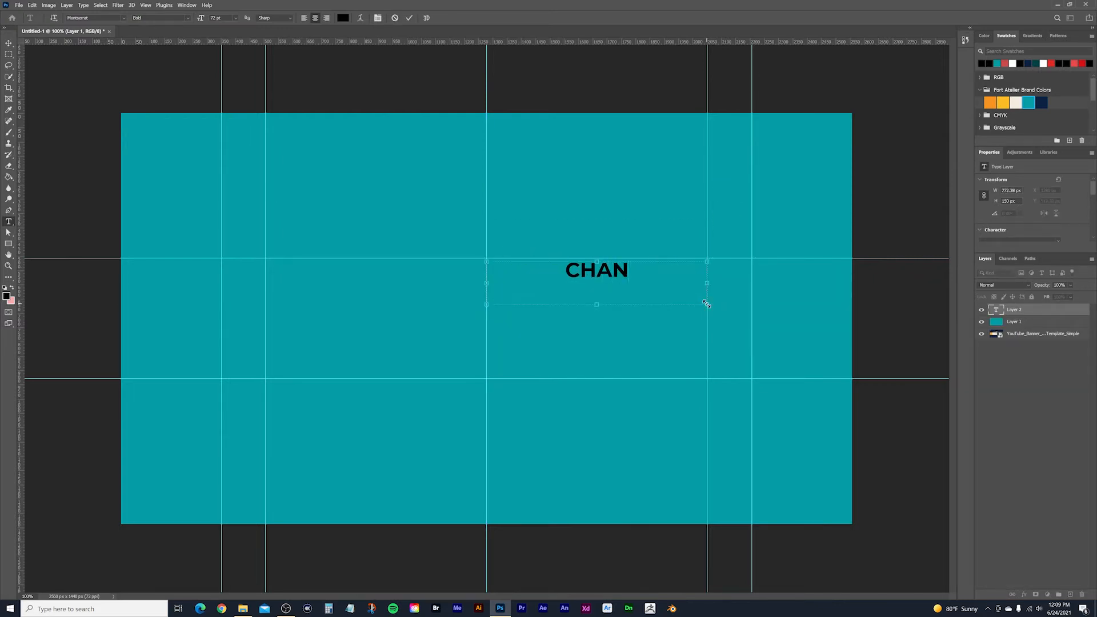
type("NEL NAME")
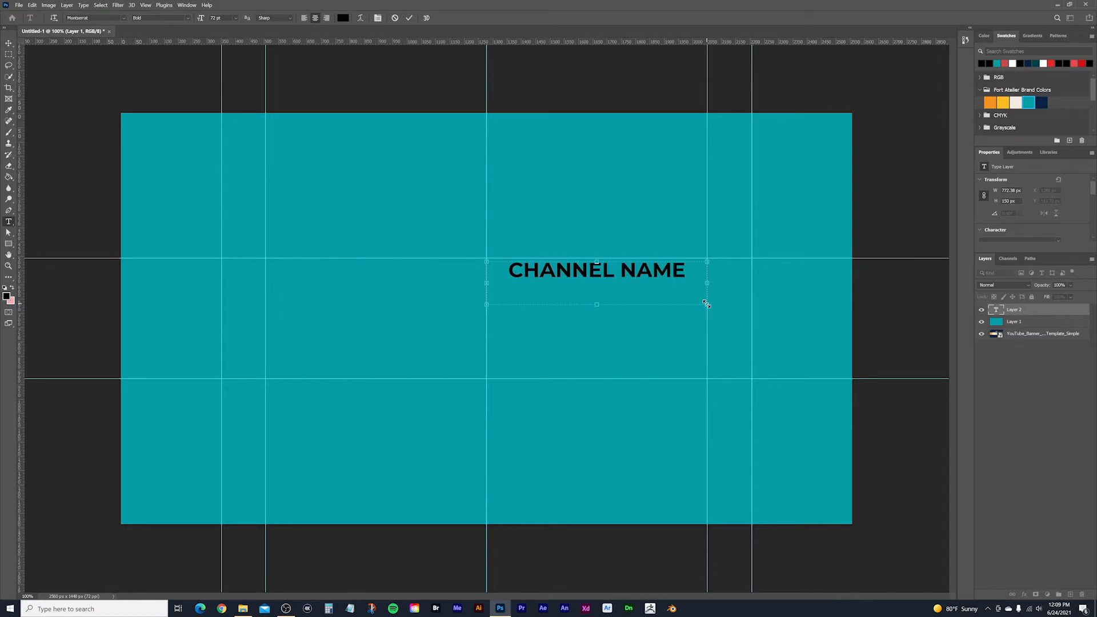
- Set the font size of the CHANNEL NAME text to 80 pt and commit it
left_click_drag(691, 268, 475, 260)
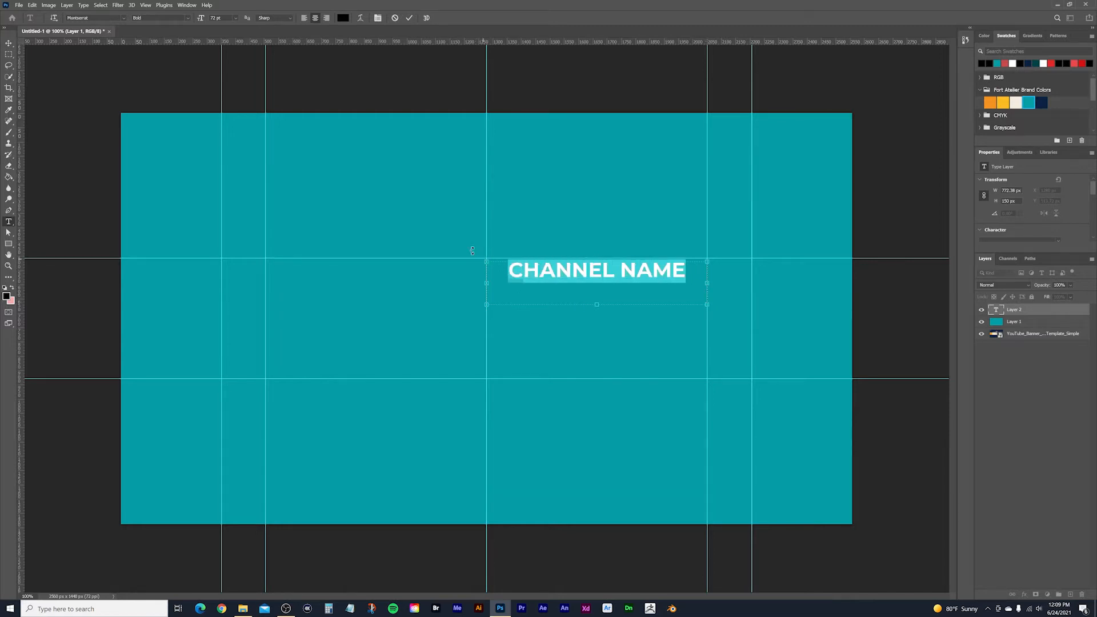
left_click(236, 17)
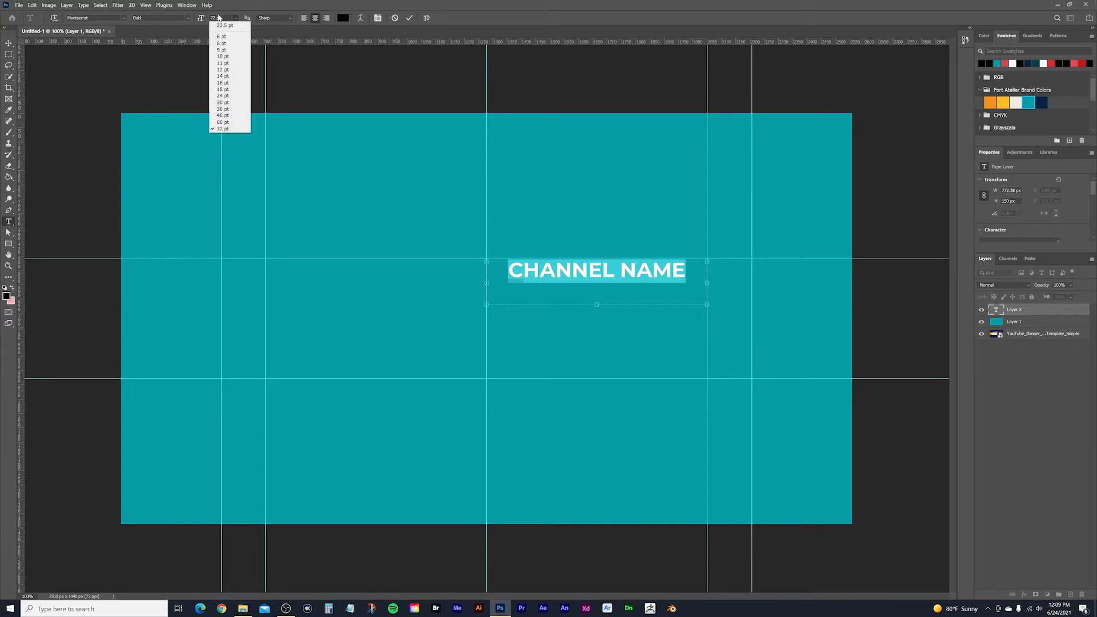
left_click(219, 17)
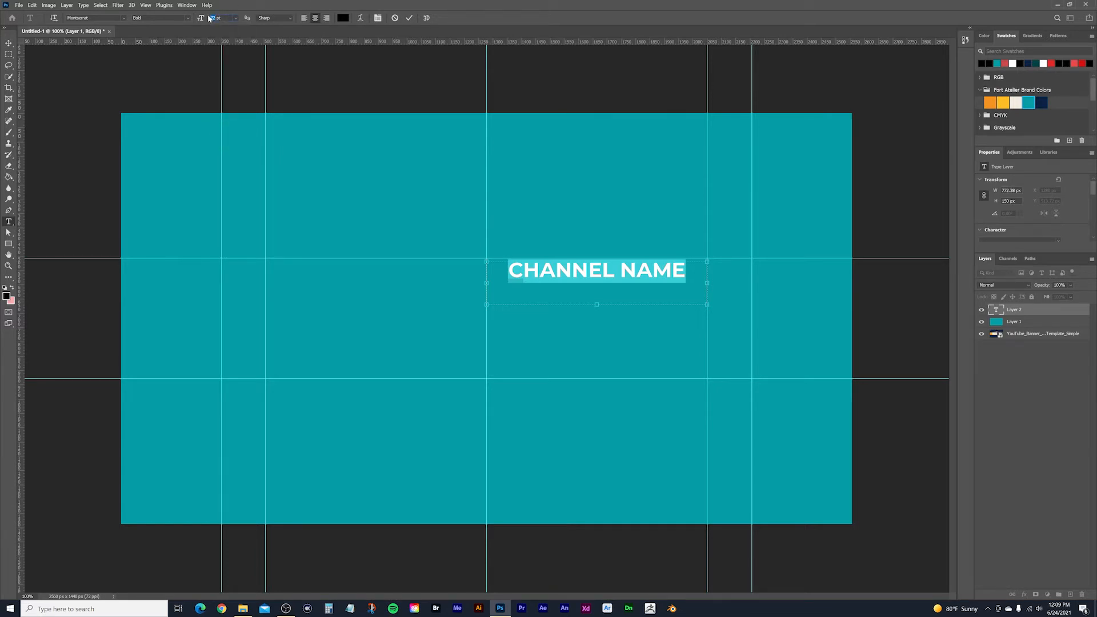
type("80")
key("Return")
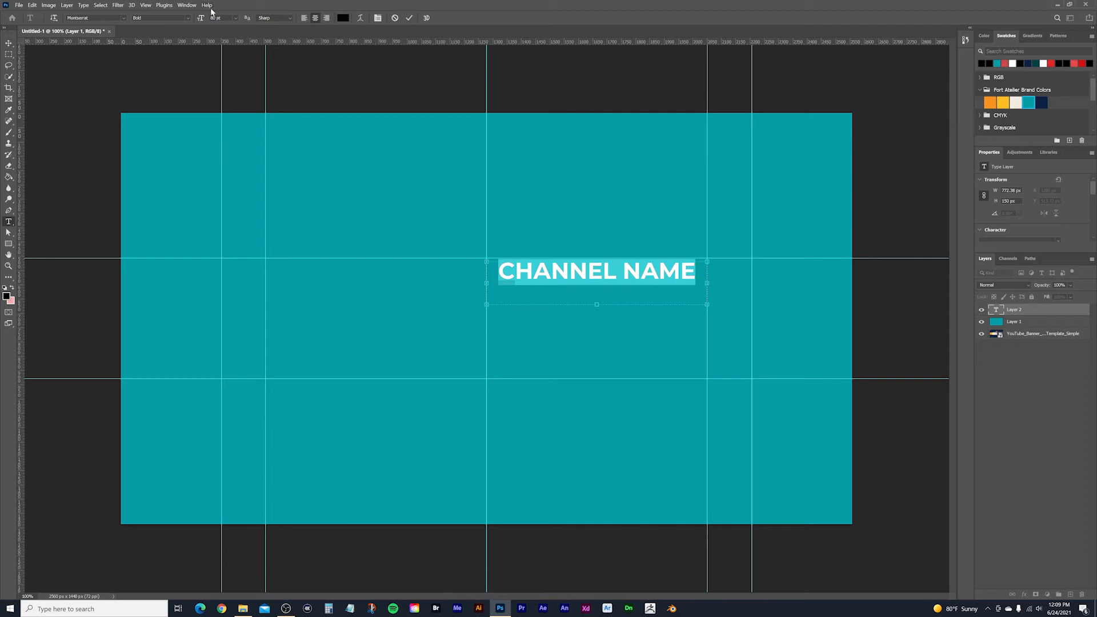
left_click(9, 44)
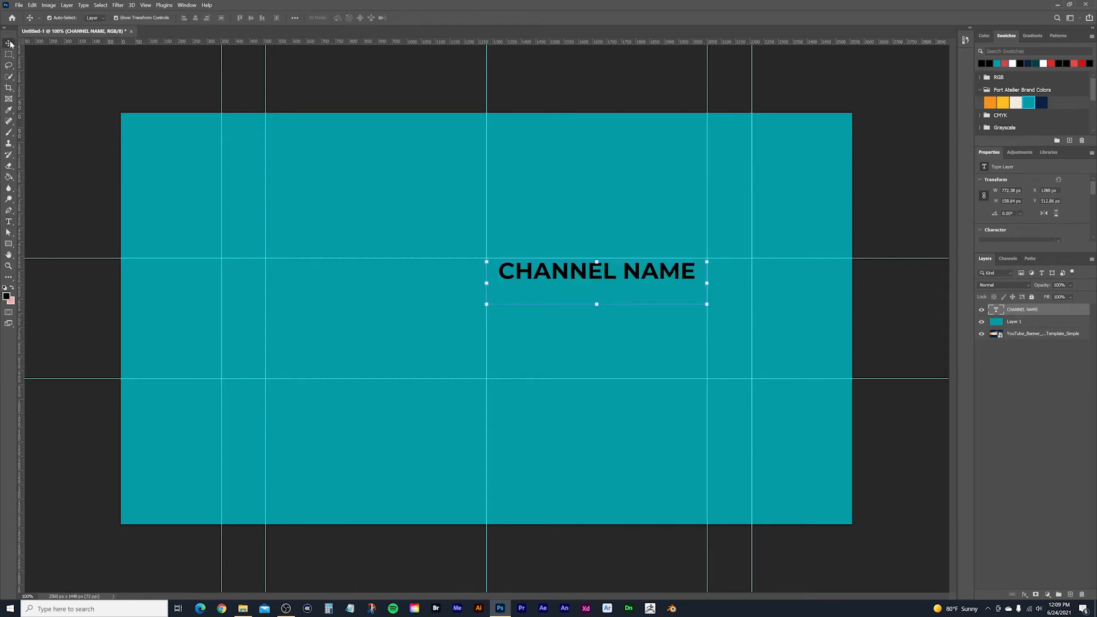
- Add a second text box about 772 by 136 px below CHANNEL NAME, reading "CONTENT CREATION"
left_click(9, 222)
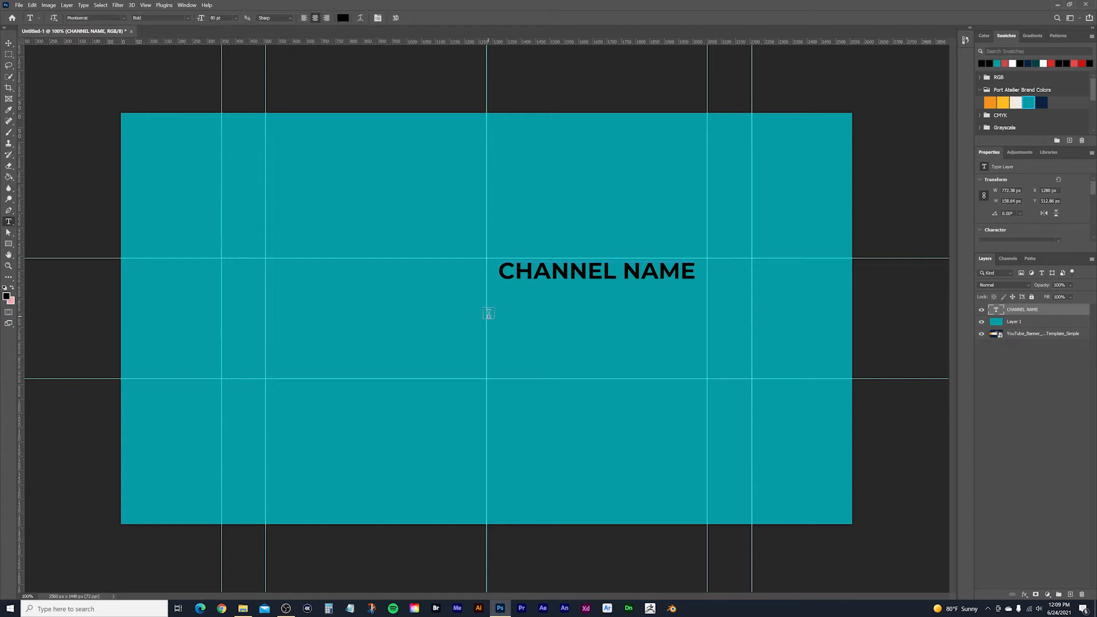
left_click_drag(487, 311, 706, 340)
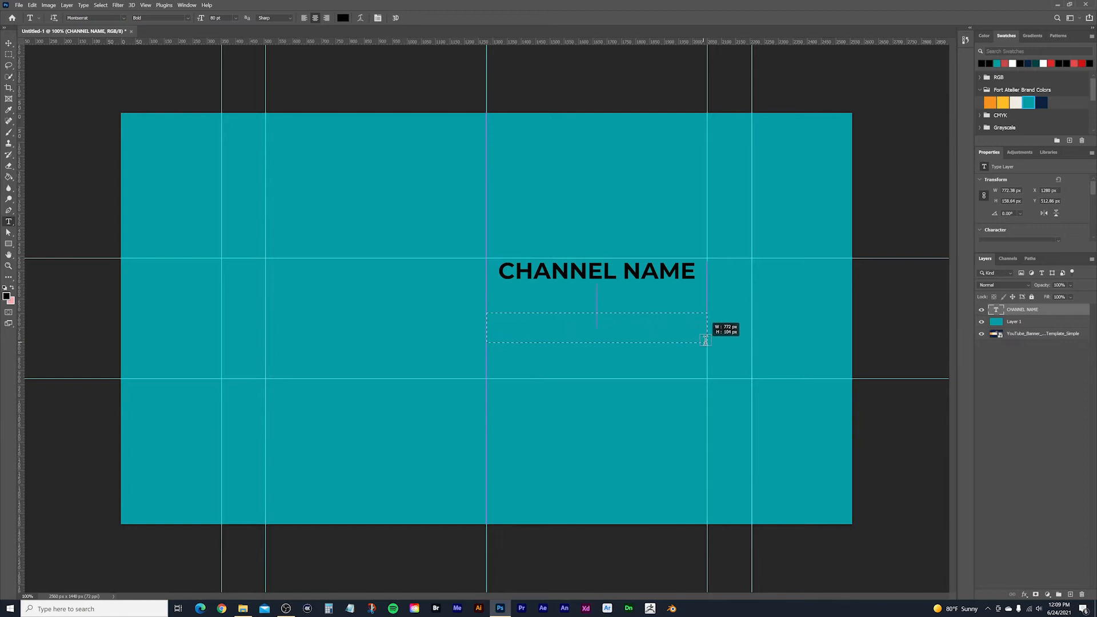
left_click_drag(706, 340, 706, 350)
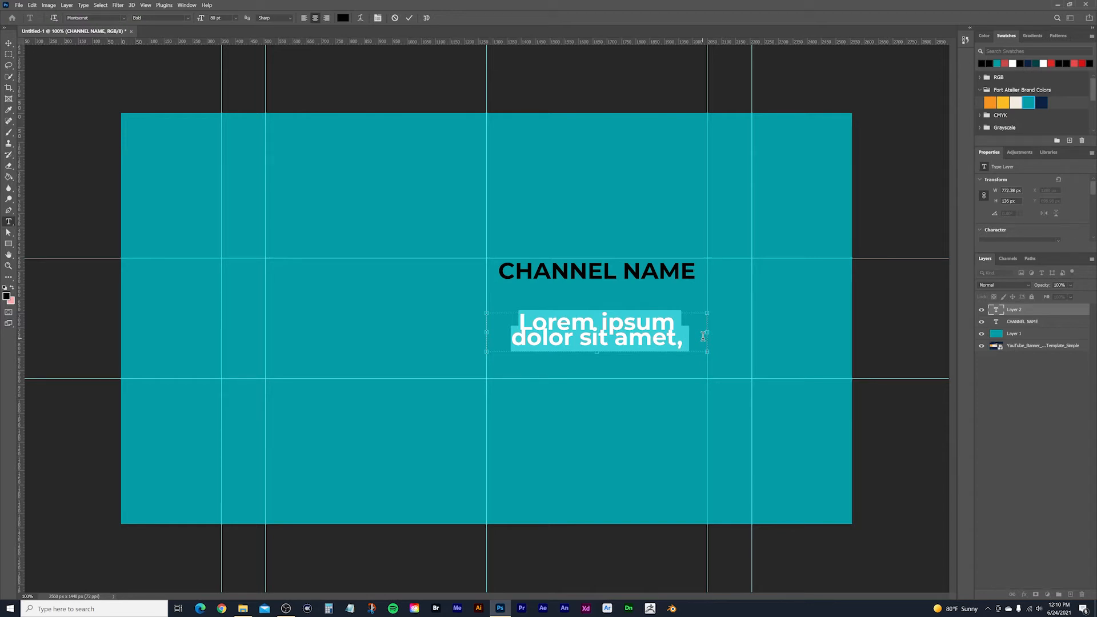
type("CONT")
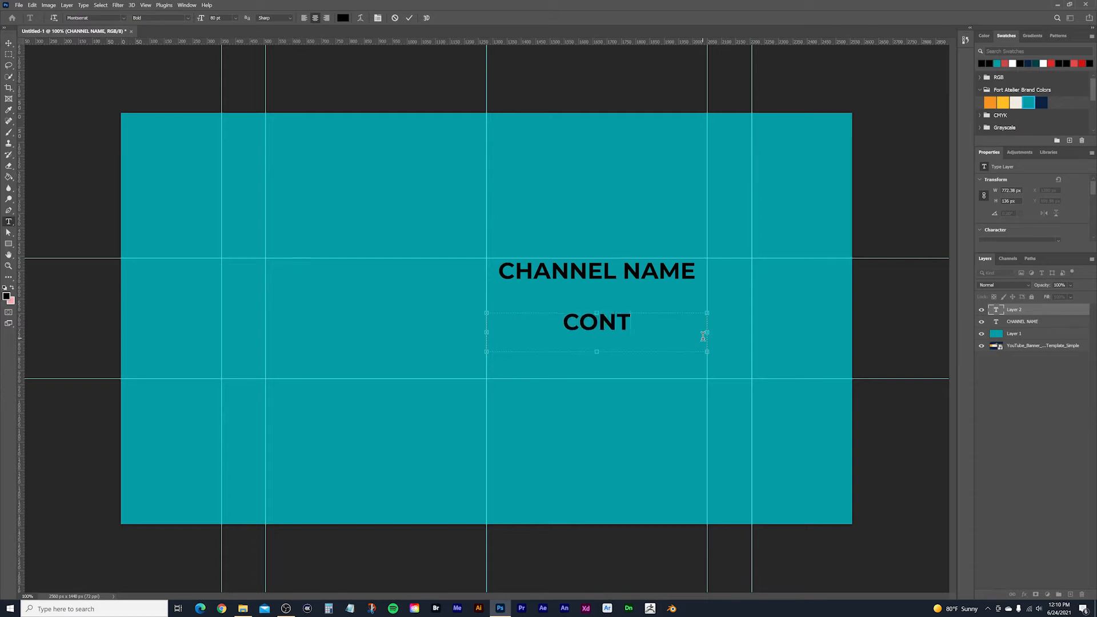
type("ENT CREATION")
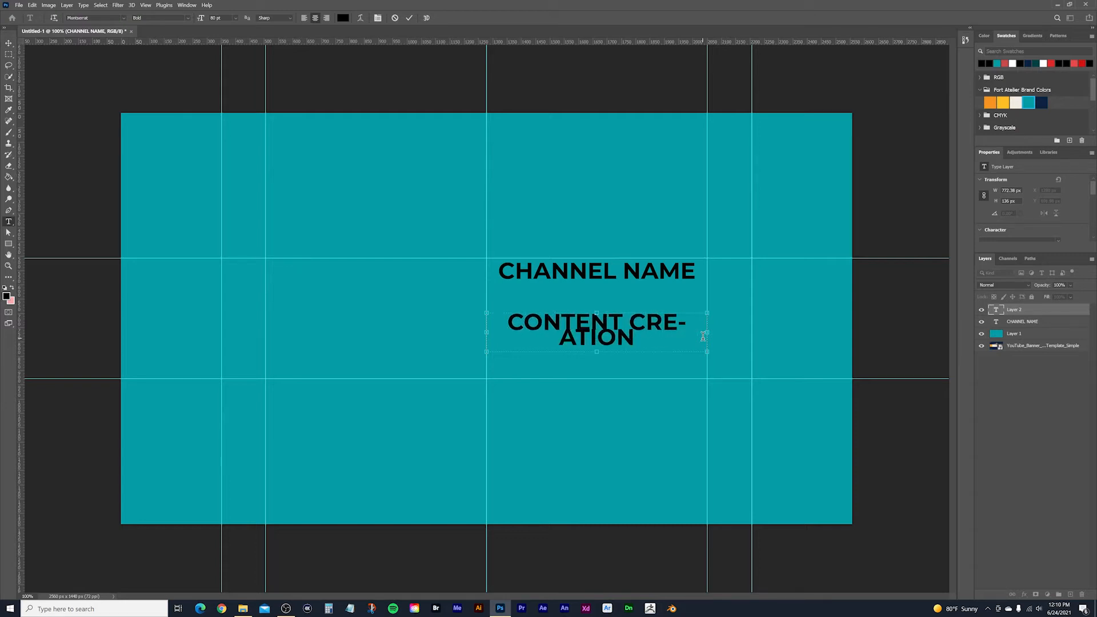
- Set the font size of the CONTENT CREATION text to 24 pt
left_click_drag(643, 337, 370, 192)
left_click(235, 18)
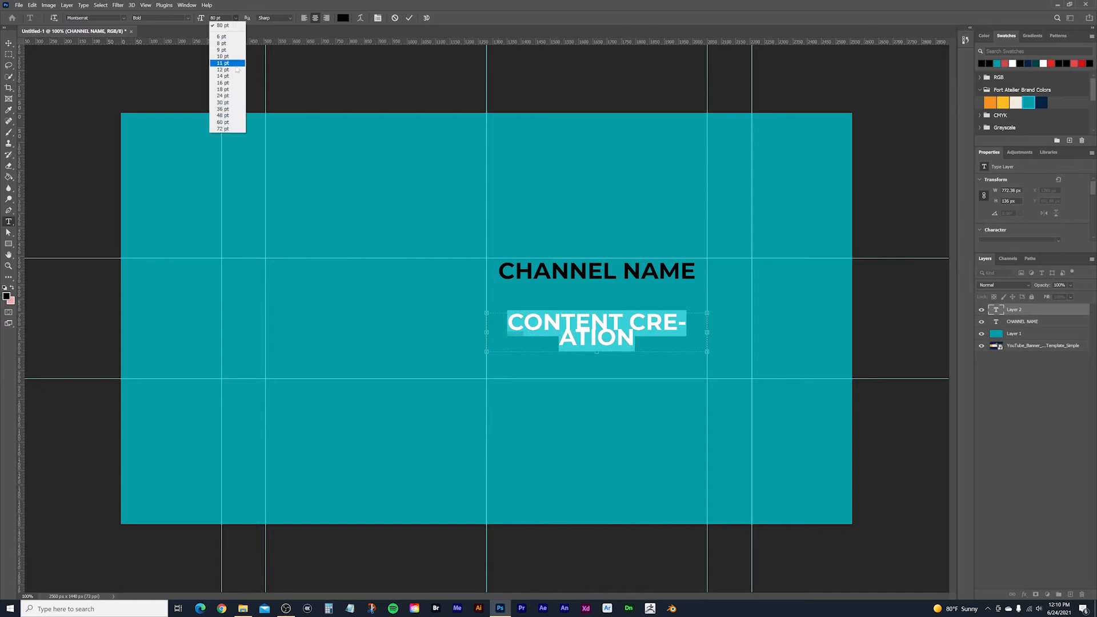
left_click(223, 96)
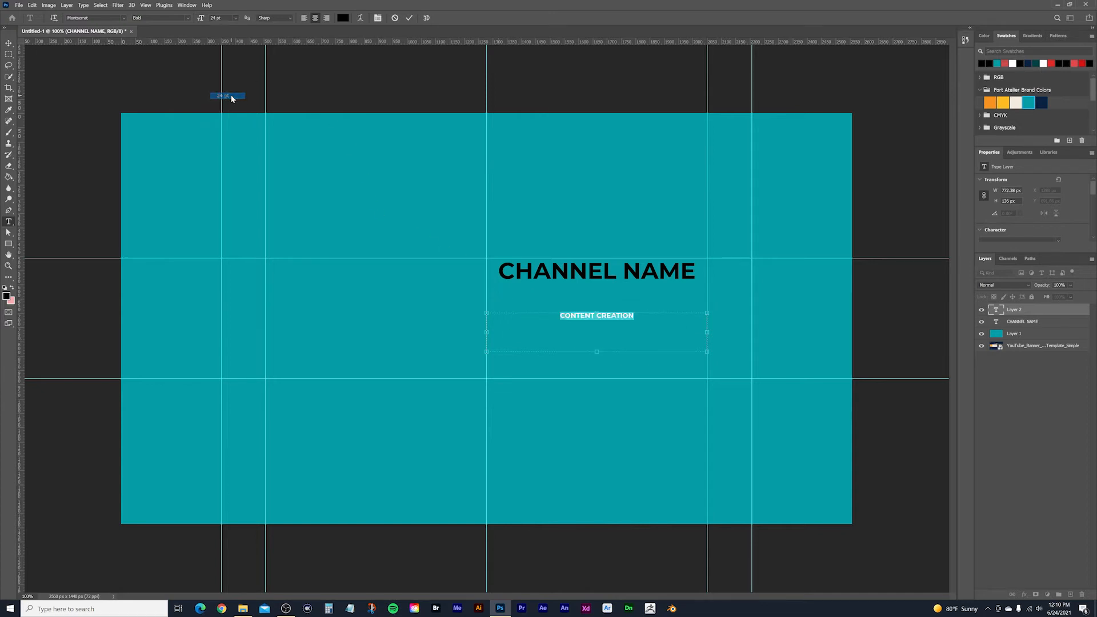
- Extend the smaller text line to read "CONTENT CREATION | BRANDING | DIGITAL MARKETING"
left_click(639, 315)
type("| BRANDING")
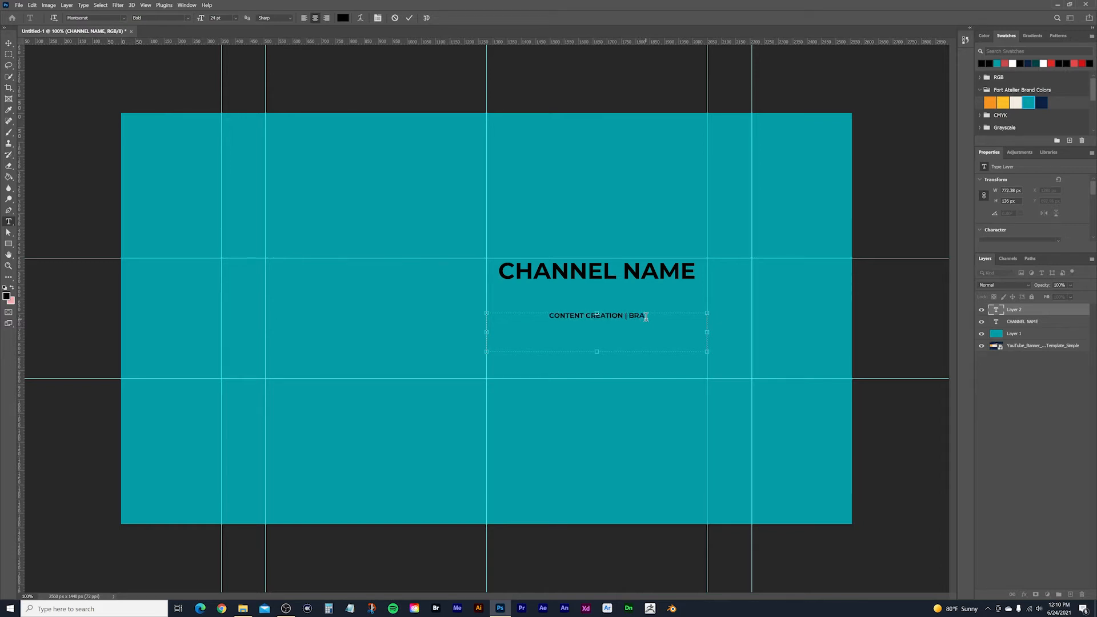
type(" | DIGITAL MARKETING")
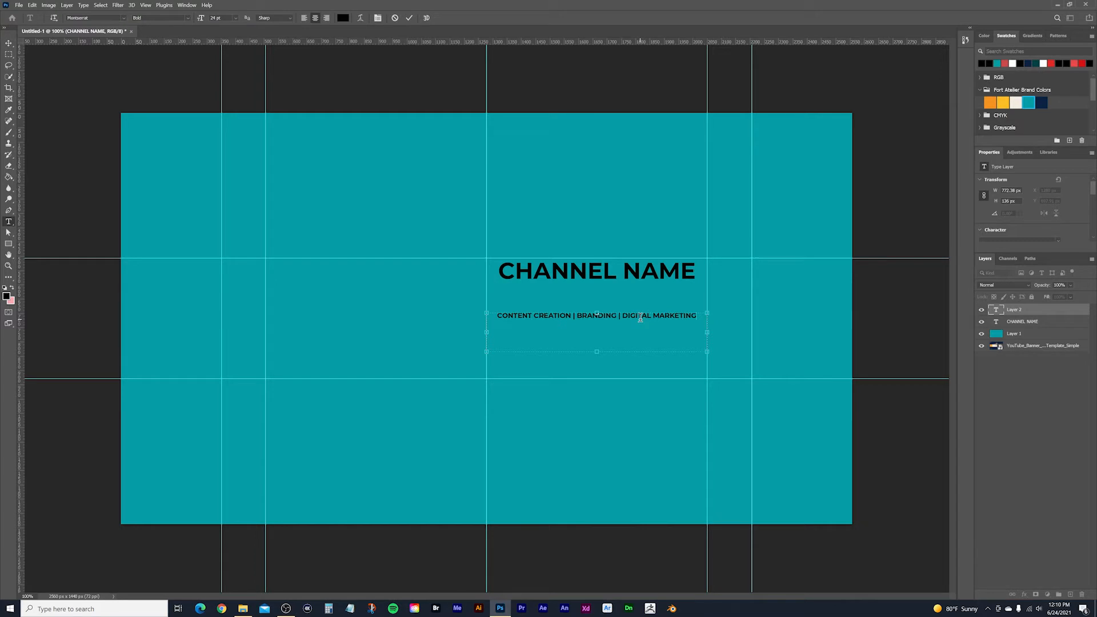
- Commit the tagline text and shift it slightly downward on the banner
left_click(9, 42)
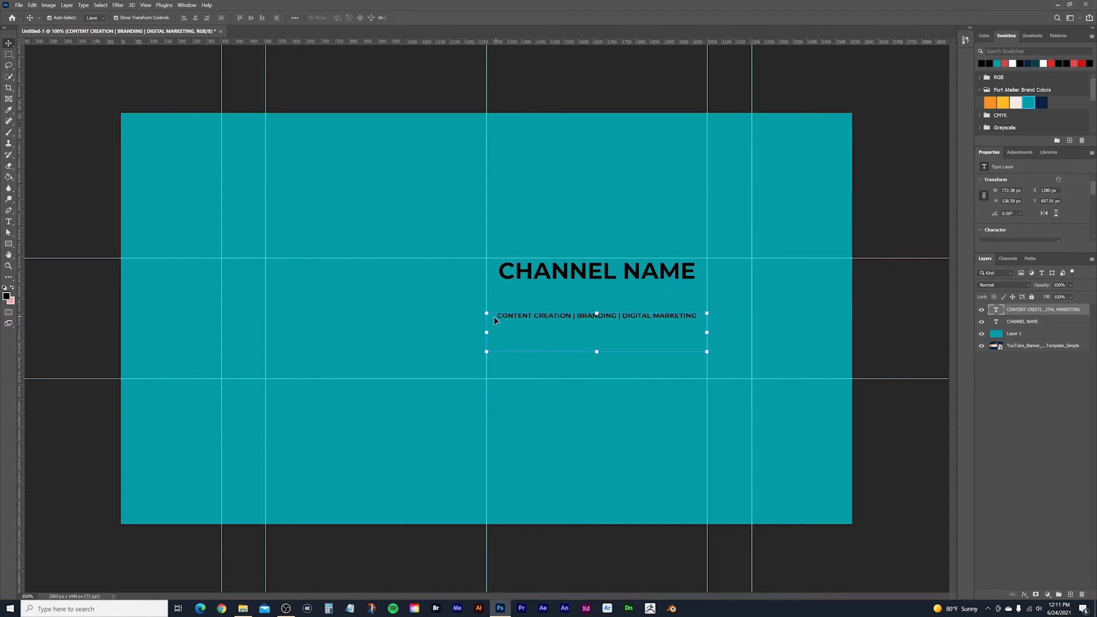
left_click_drag(570, 316, 571, 324)
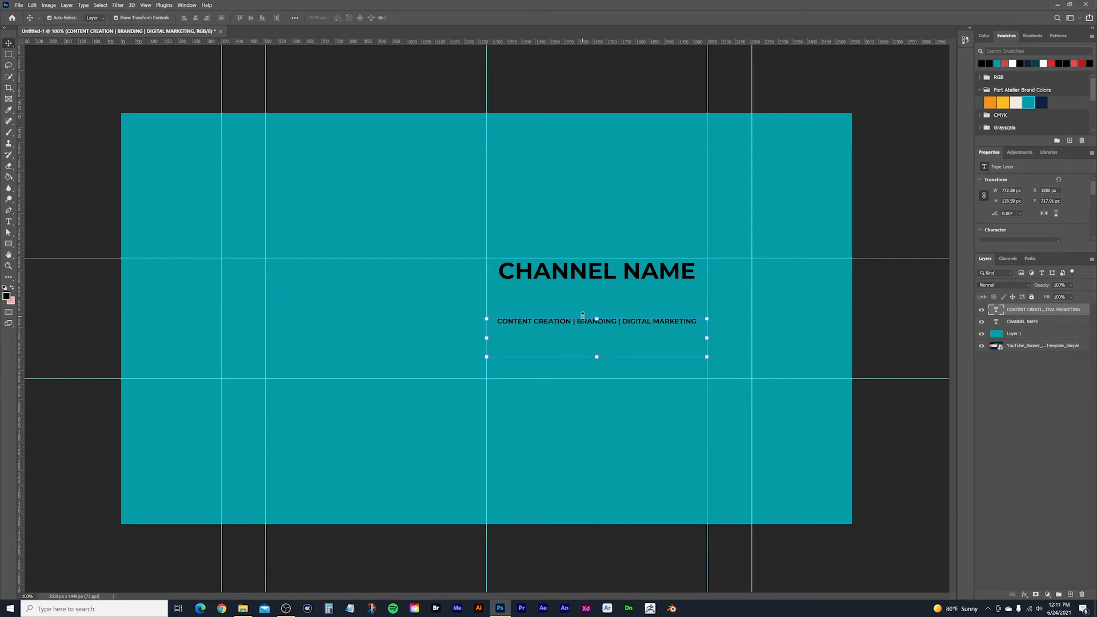
key("shift+Down")
- Move the CHANNEL NAME text down until it sits directly above the tagline, then deselect it
left_click(594, 278)
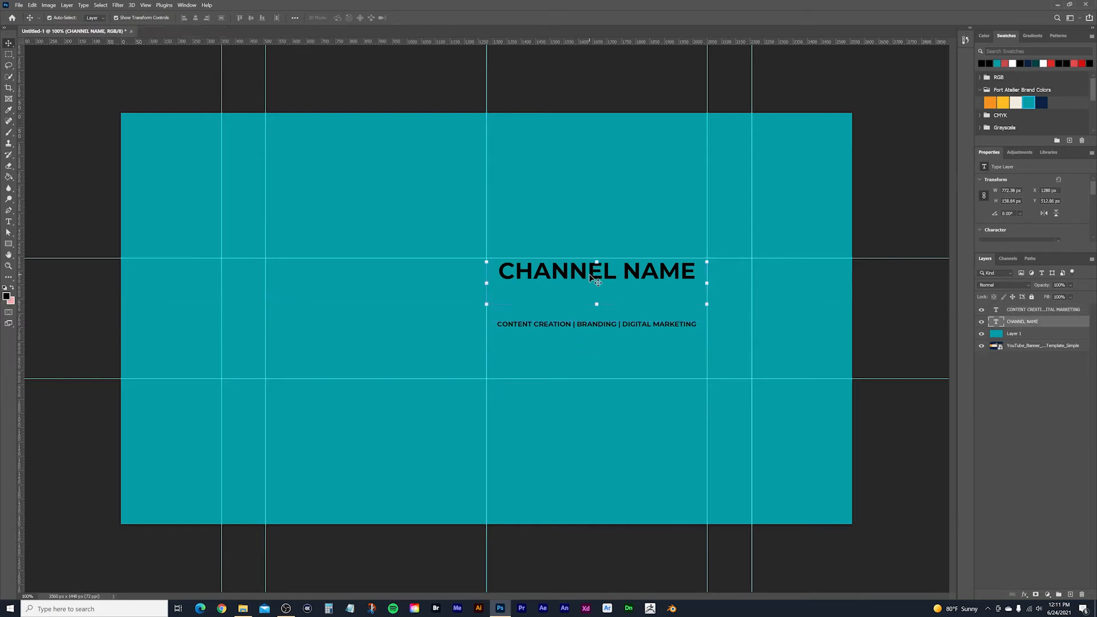
key("shift+Down")
key("shift+Down")
key("shift+Down")
key("shift+Down")
key("shift+Down")
key("shift+Down")
key("shift+Down")
key("shift+Down")
key("shift+Down")
key("shift+Down")
key("shift+Down")
key("shift+Down")
key("shift+Down")
key("shift+Down")
key("shift+Down")
key("shift+Down")
key("shift+Down")
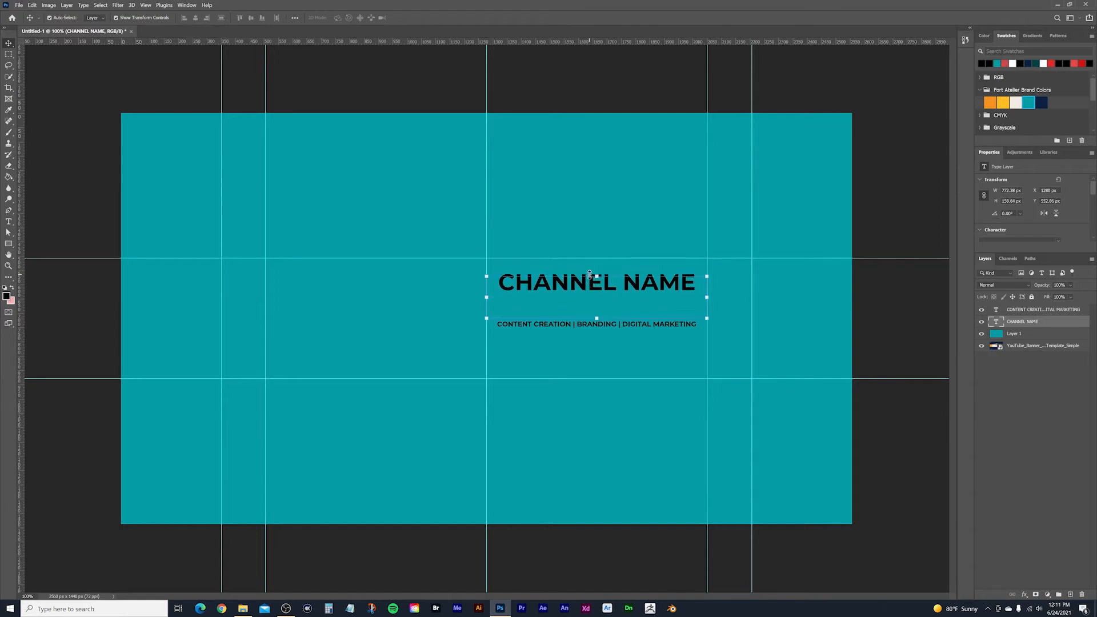
key("shift+Down")
key("shift+Down")
key("shift+Down")
key("shift+Down")
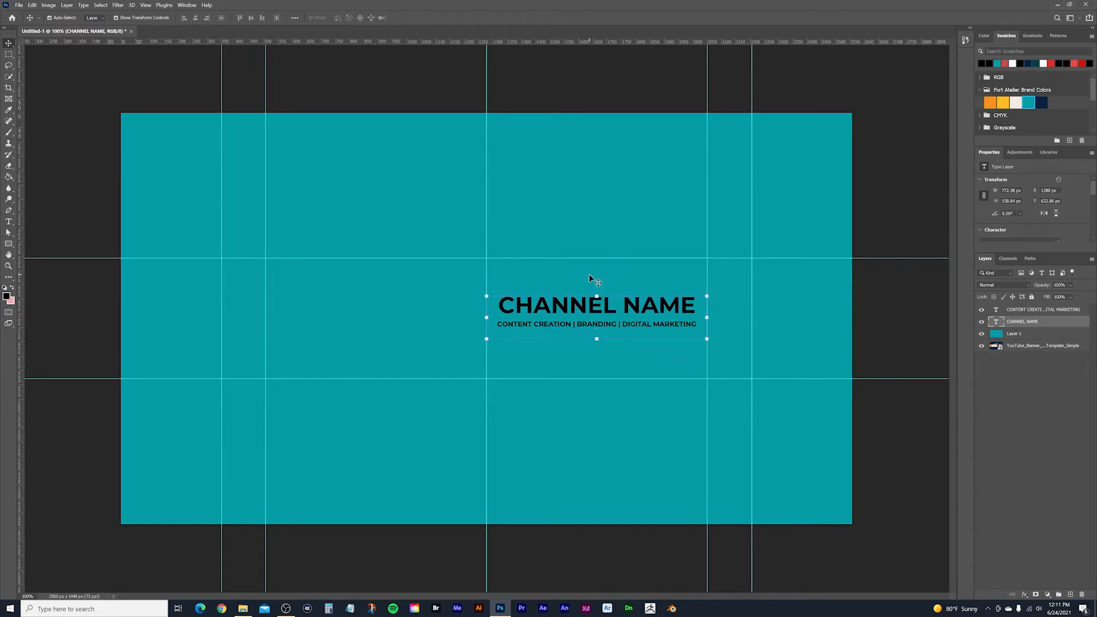
key("shift+Up")
key("shift+Down")
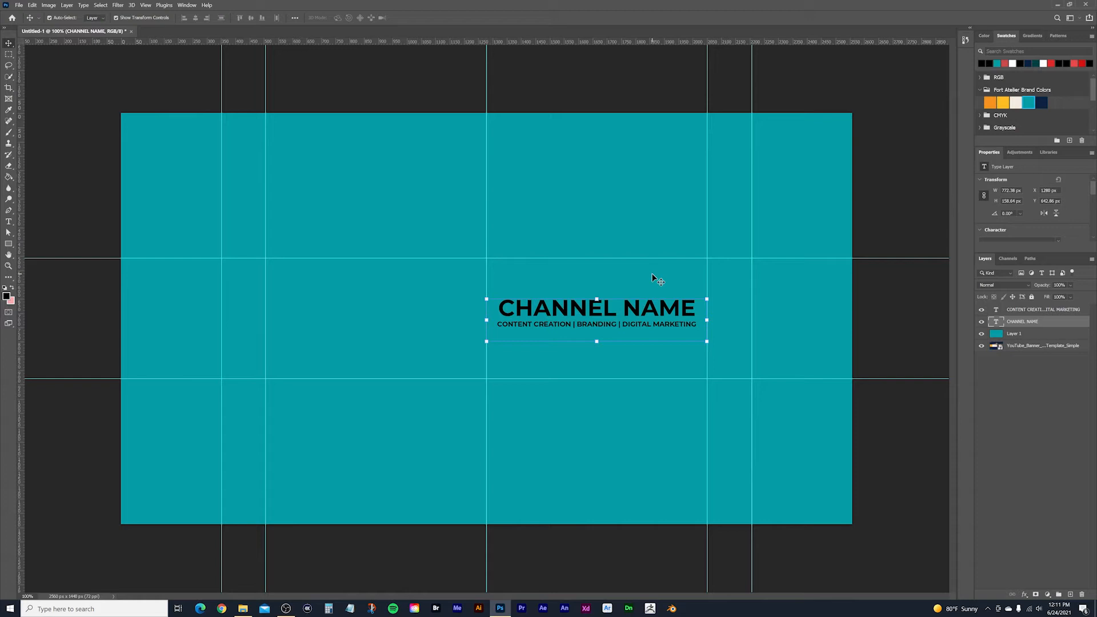
mouse_move(651, 315)
left_mouse_down()
mouse_move(650, 296)
mouse_move(652, 318)
left_mouse_up()
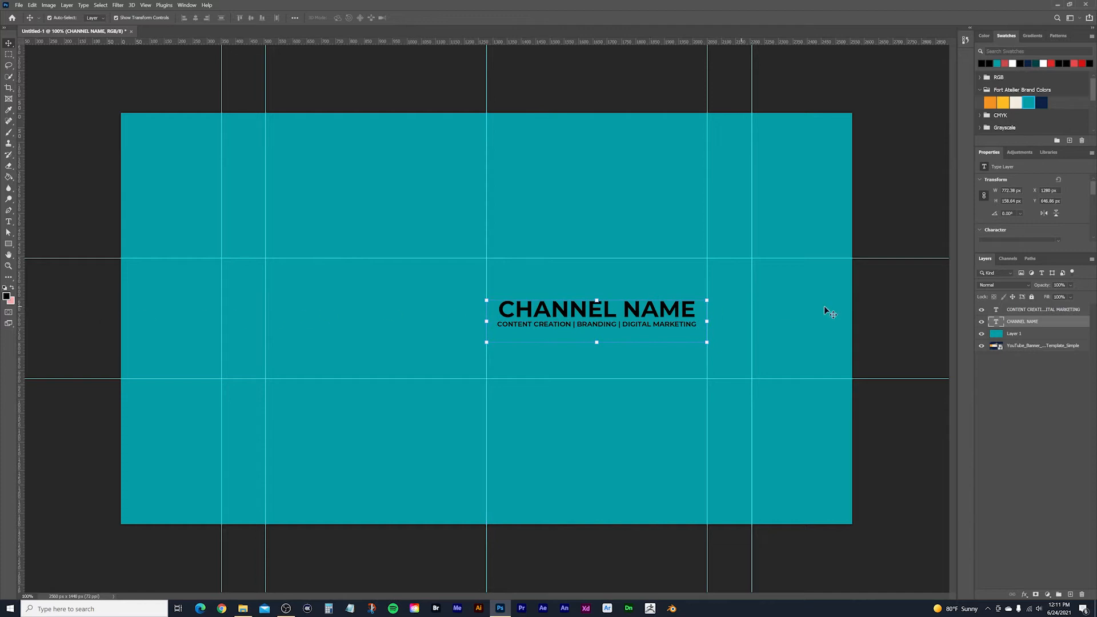
left_click(871, 310)
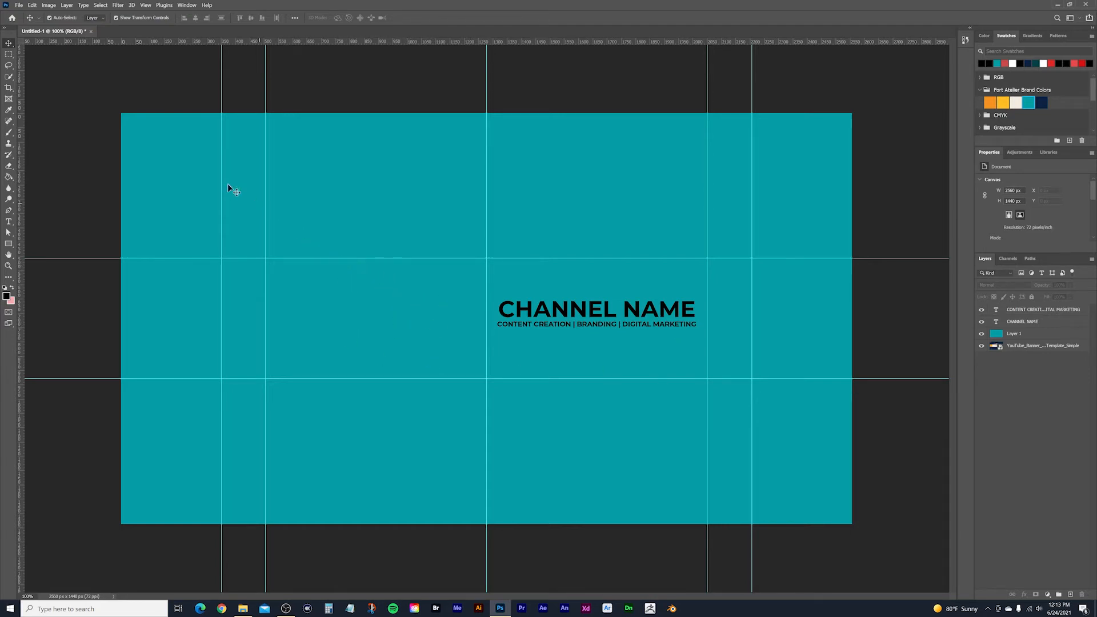
- Place the studio head shot photo into the banner as an embedded image
left_click(19, 5)
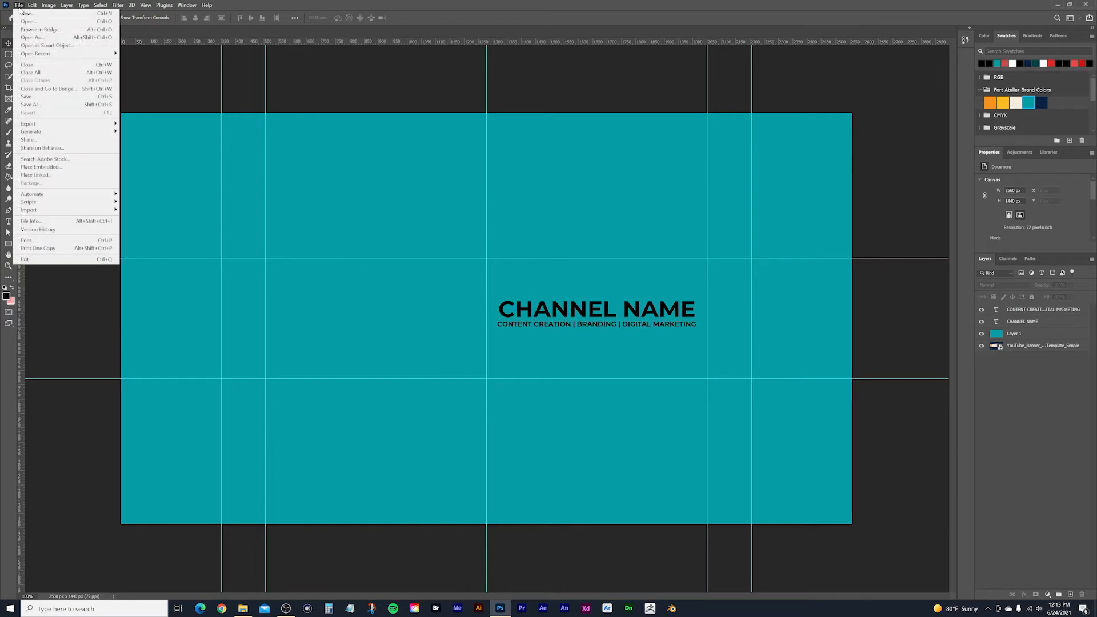
left_click(40, 166)
left_click(101, 81)
left_click(271, 243)
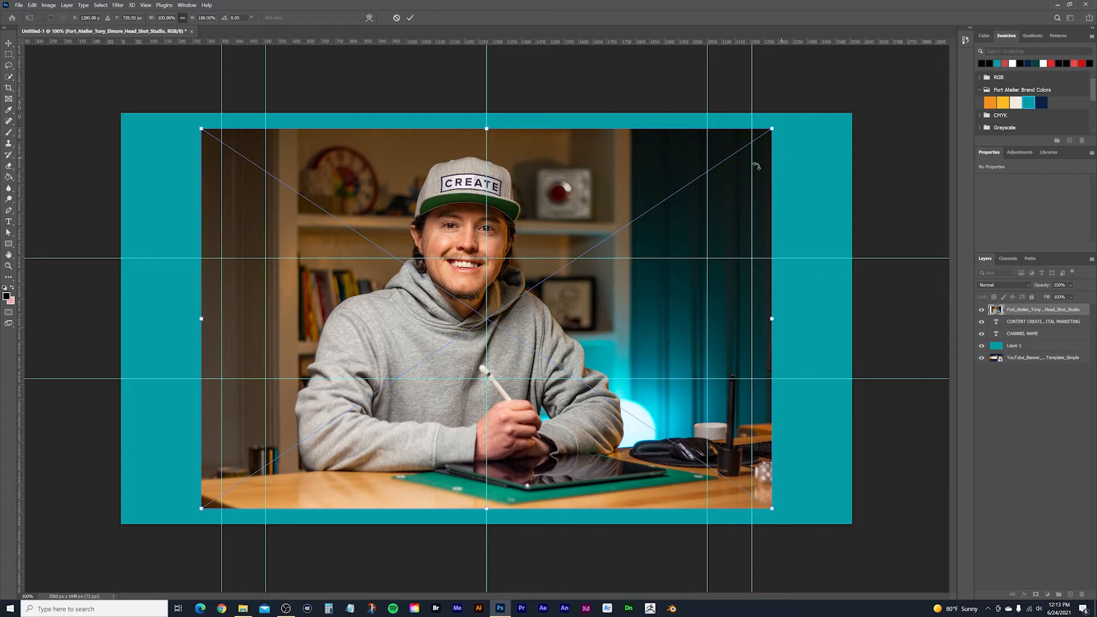
- Scale the head shot photo down to about 40% and position it beside the channel text, with its edge on the inner vertical guide
left_click_drag(775, 127, 469, 208)
left_click_drag(411, 319, 464, 217)
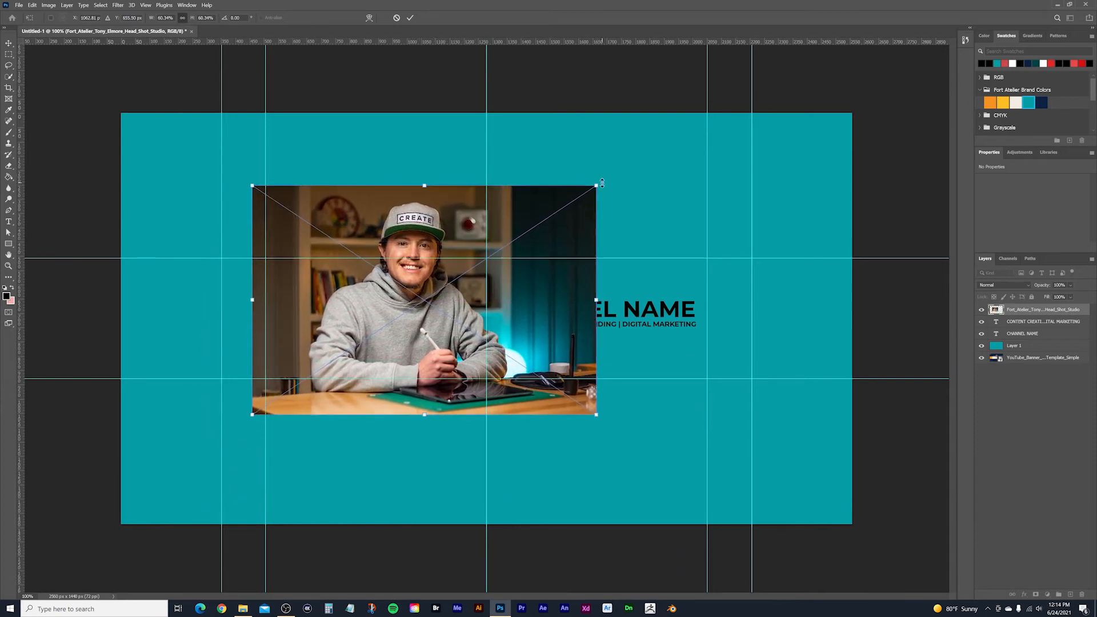
left_click_drag(598, 185, 474, 211)
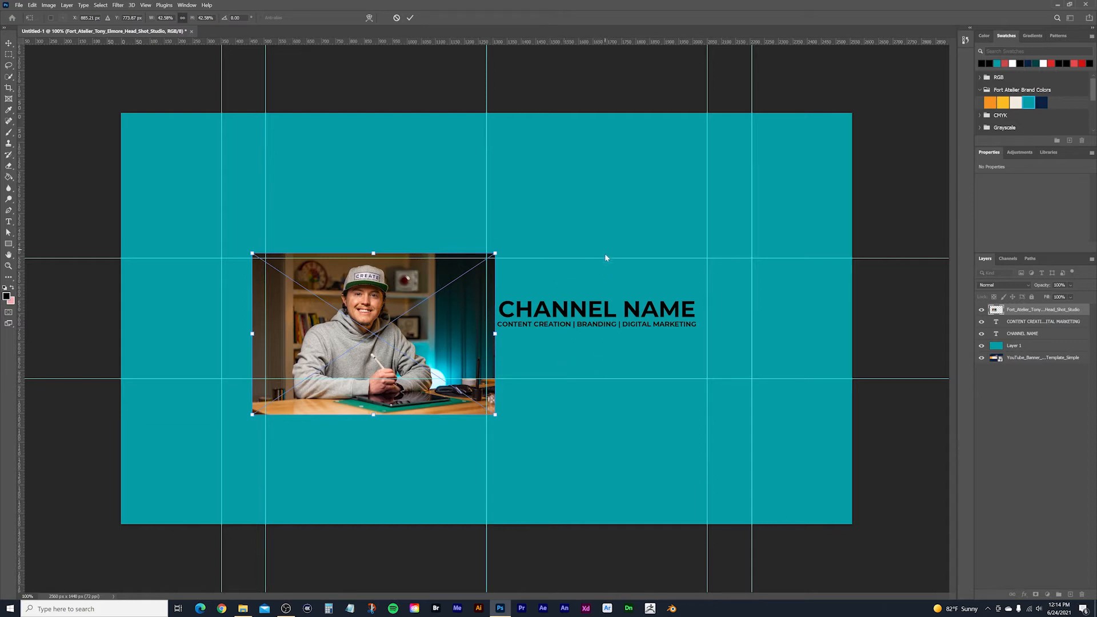
left_click_drag(436, 334, 448, 322)
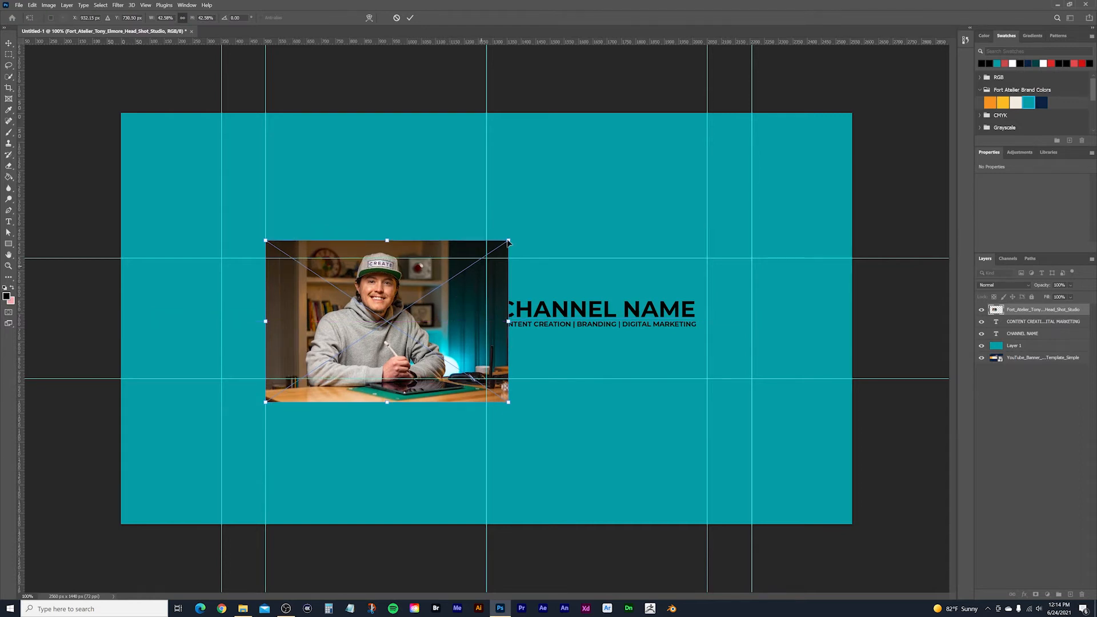
left_click_drag(511, 240, 497, 247)
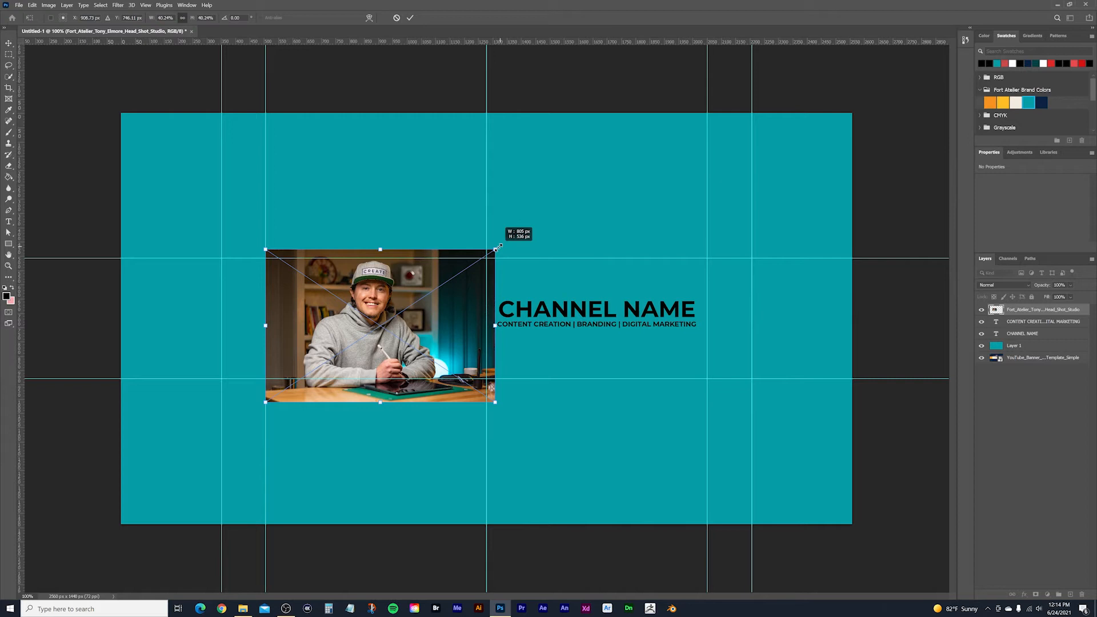
mouse_move(497, 248)
left_mouse_down()
mouse_move(508, 241)
mouse_move(494, 246)
left_mouse_up()
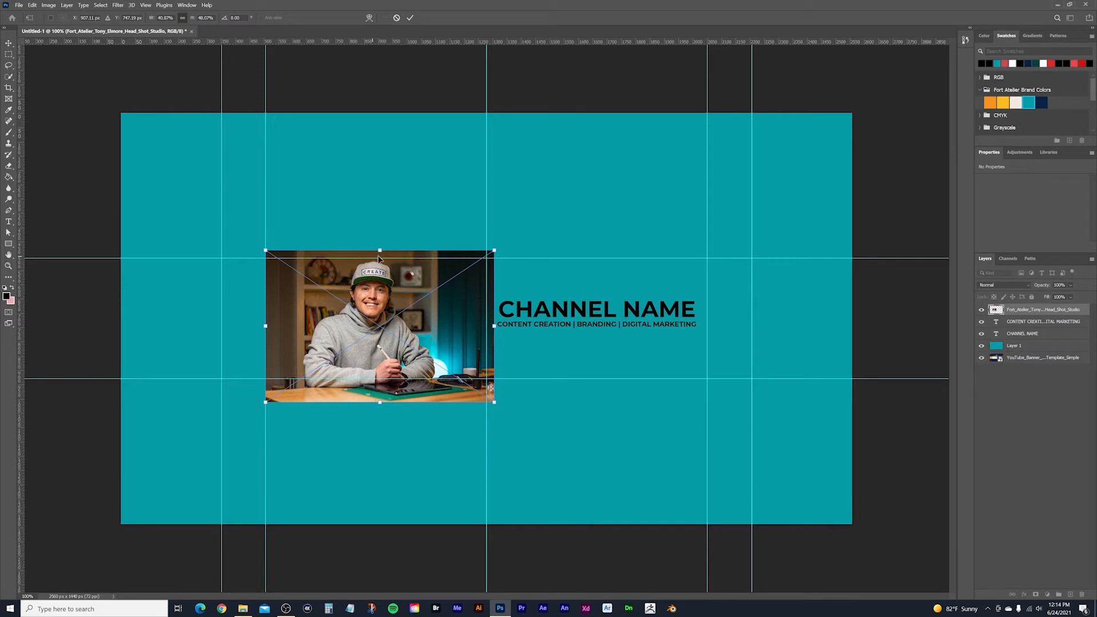
- Nudge the photo slightly right and down, and commit its placement
key("Right")
key("Down")
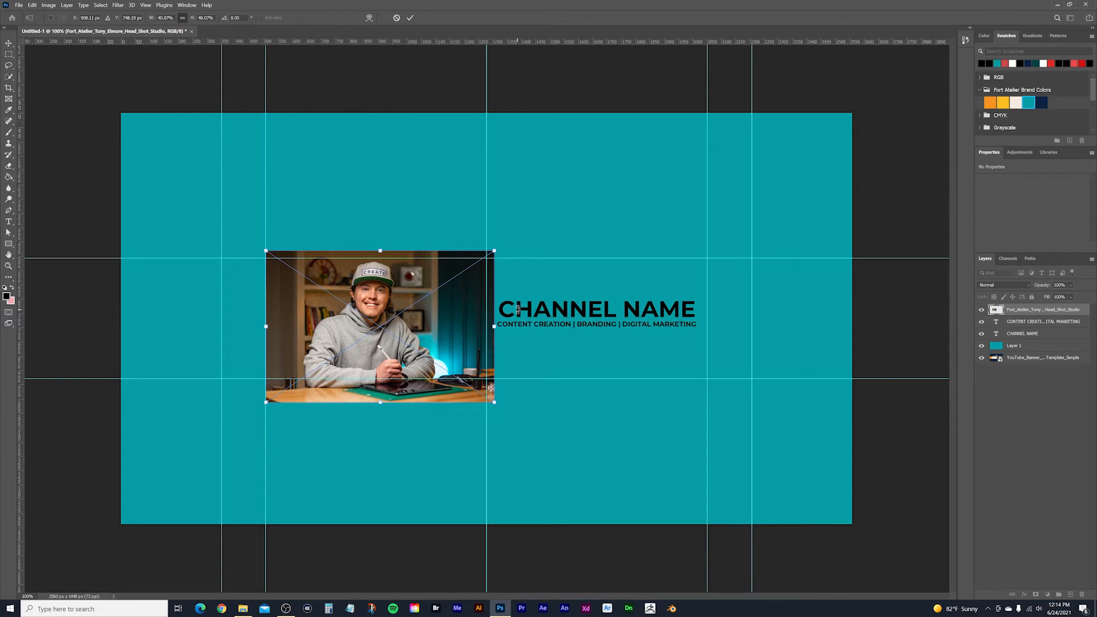
key("Down")
key("Down")
key("Down")
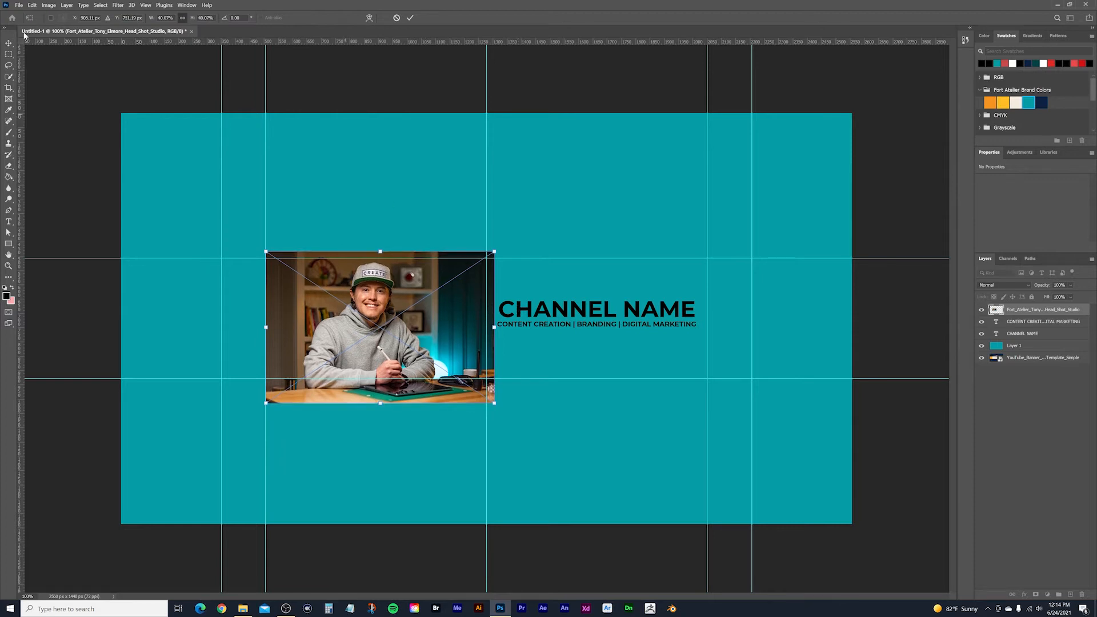
left_click(9, 43)
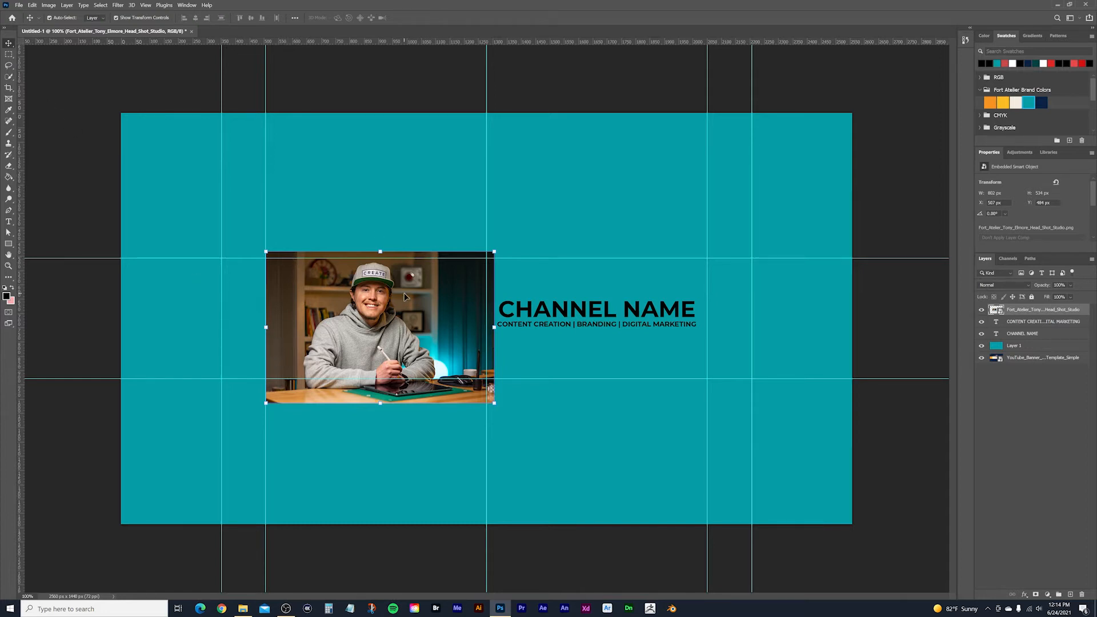
- Lasso loosely around the man in the photo and add a layer mask that hides everything outside the selection
key("ctrl+plus")
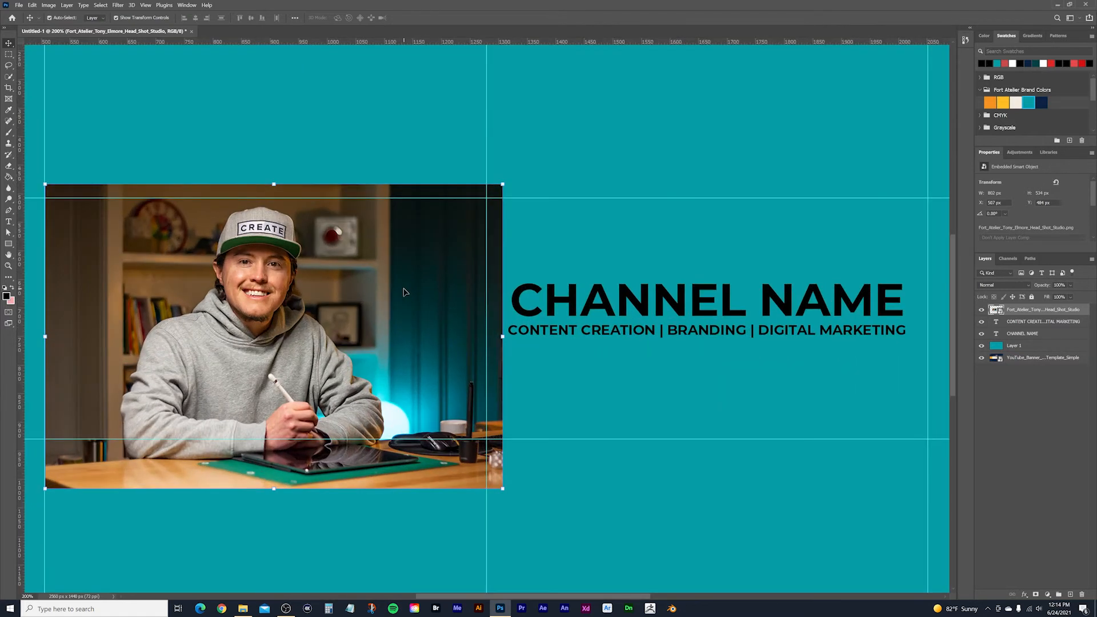
left_click_drag(400, 297, 627, 269)
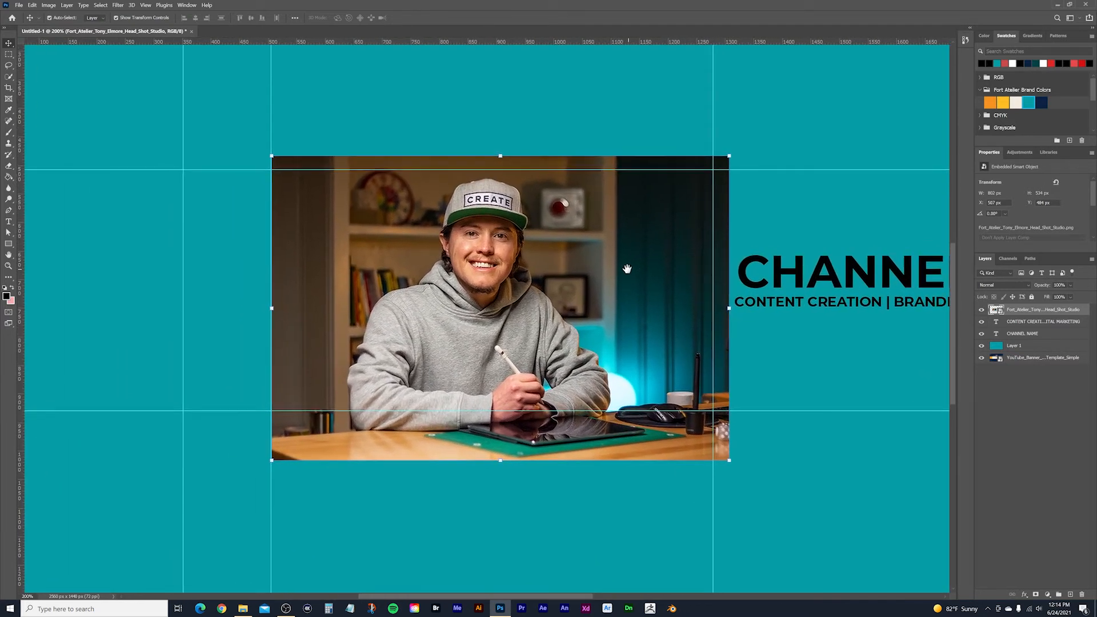
left_click(9, 69)
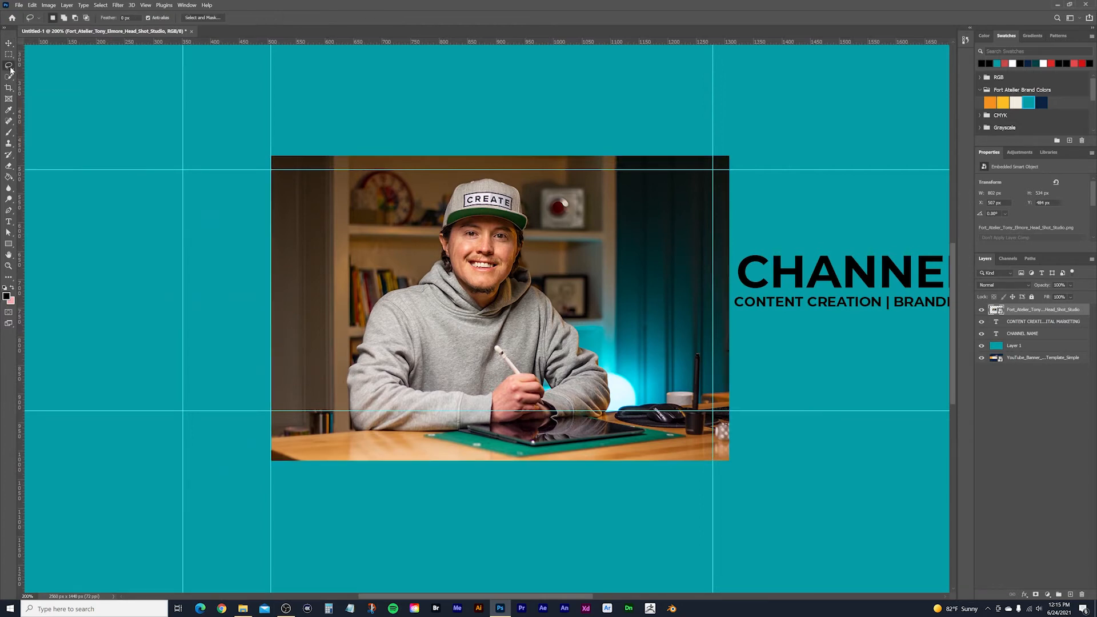
mouse_move(350, 312)
left_mouse_down()
mouse_move(364, 288)
mouse_move(401, 283)
mouse_move(420, 264)
mouse_move(442, 184)
mouse_move(523, 182)
mouse_move(540, 198)
mouse_move(541, 275)
mouse_move(618, 366)
mouse_move(618, 409)
mouse_move(601, 426)
mouse_move(406, 432)
mouse_move(343, 421)
mouse_move(335, 373)
mouse_move(347, 313)
left_mouse_up()
left_click(1035, 596)
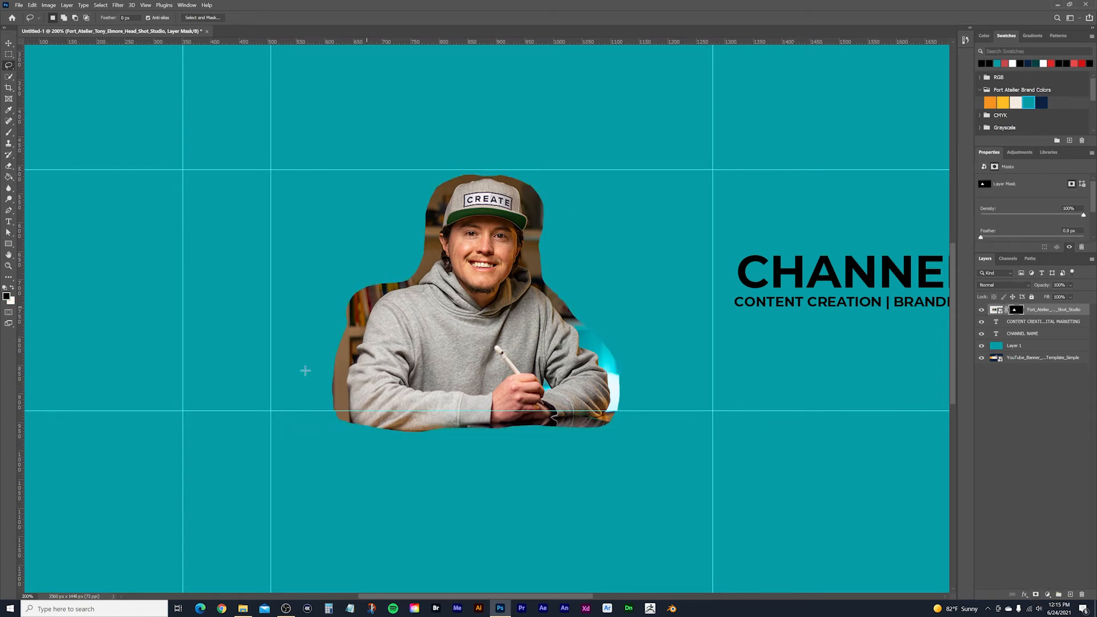
- Enlarge the Hard Round brush and paint away some background beside the cap on the layer mask
left_click(8, 44)
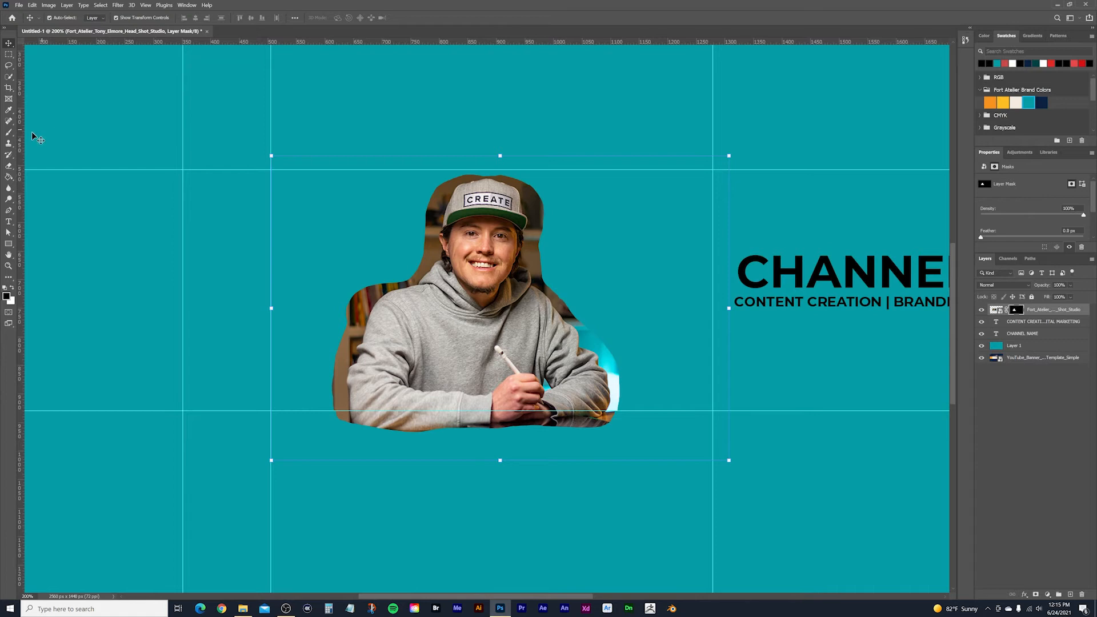
left_click(8, 132)
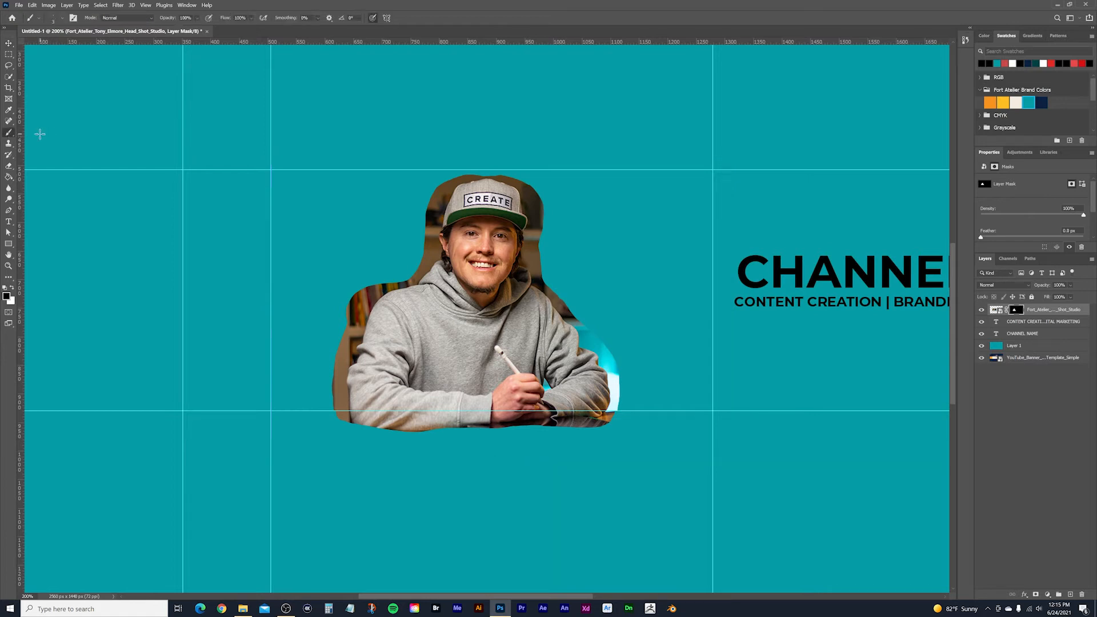
right_click(88, 130)
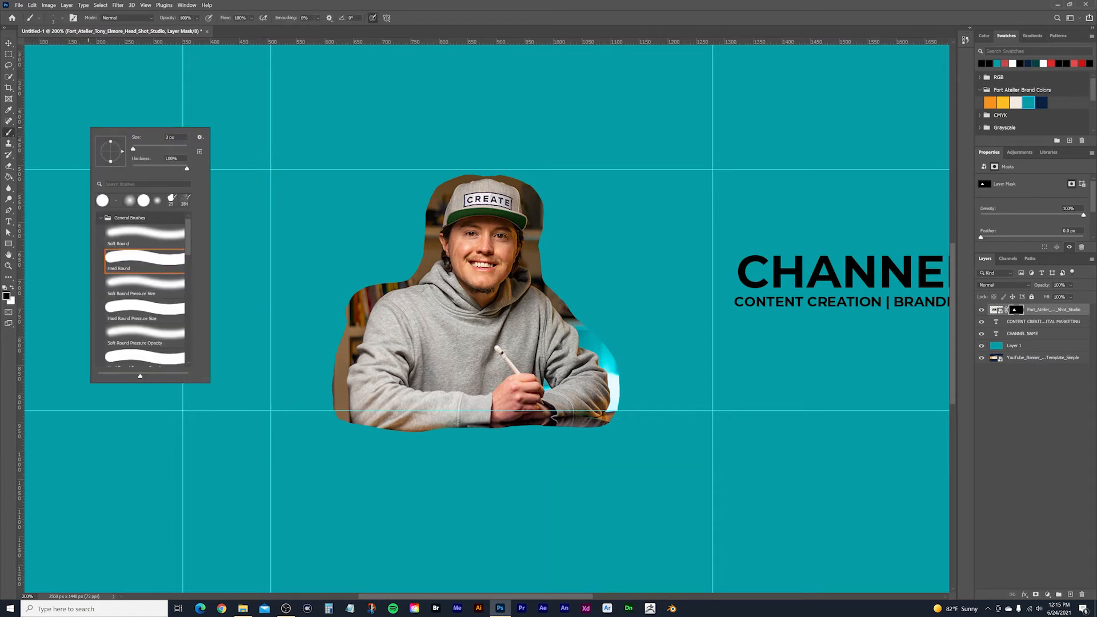
left_click(9, 134)
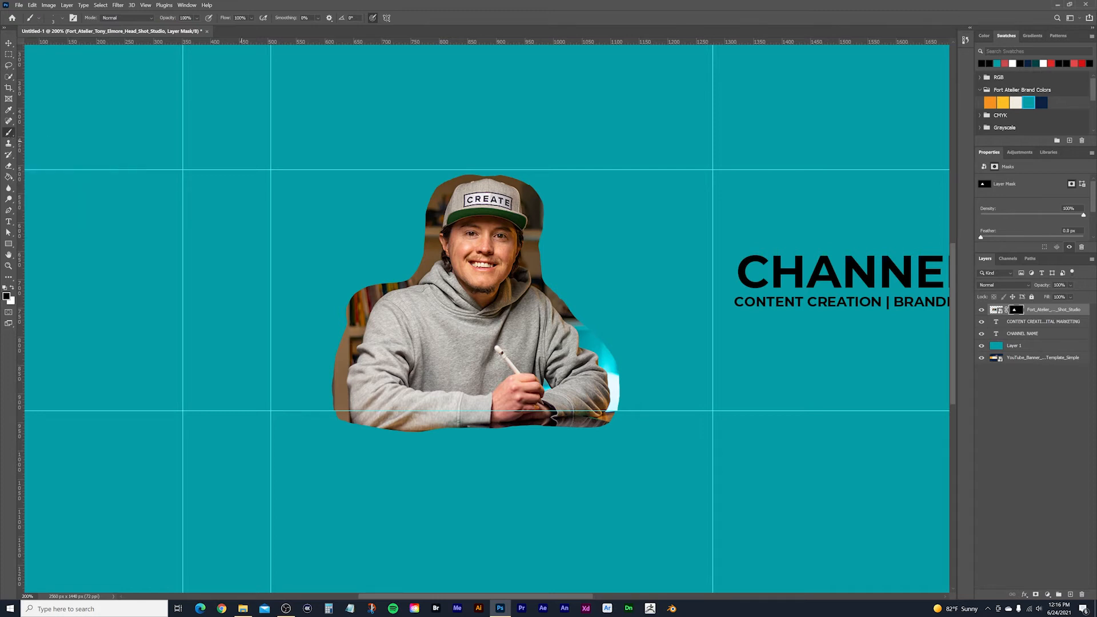
right_click(295, 144)
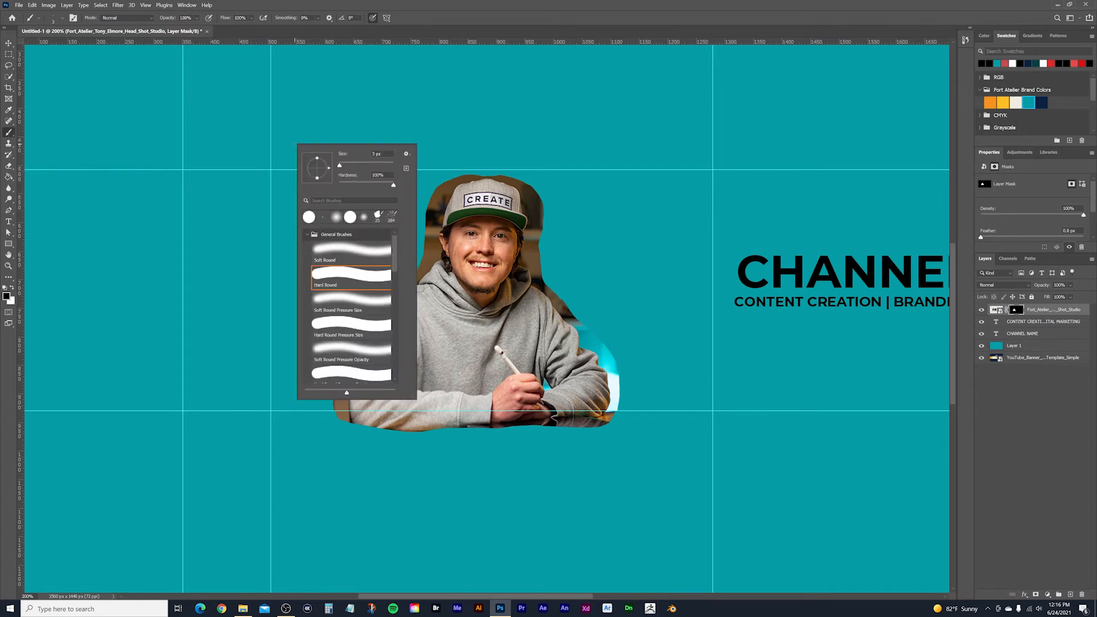
left_click(110, 17)
left_click(110, 18)
left_click(100, 25)
left_click(63, 20)
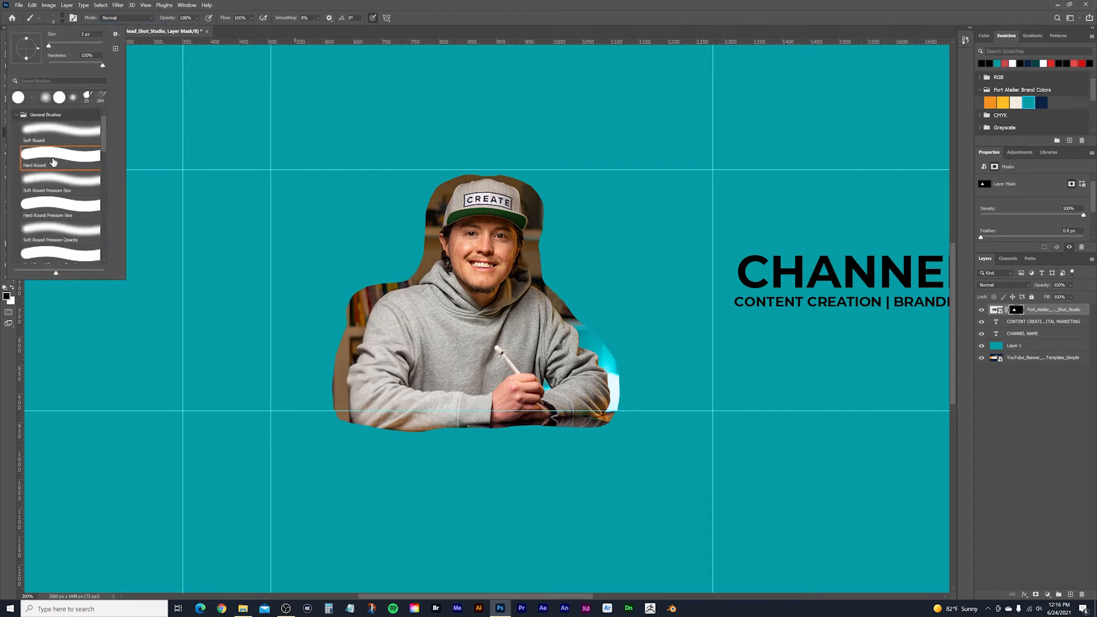
left_click_drag(49, 47, 51, 46)
left_click_drag(50, 48, 56, 46)
left_click_drag(56, 48, 54, 46)
key("Return")
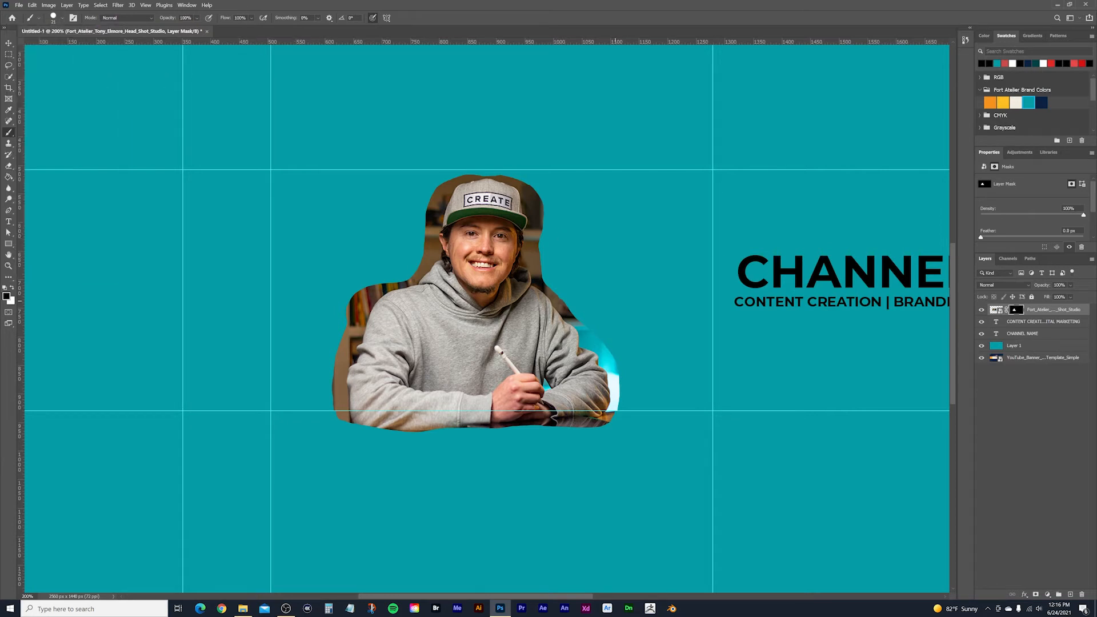
mouse_move(555, 207)
left_mouse_down()
mouse_move(534, 196)
mouse_move(538, 210)
mouse_move(540, 193)
mouse_move(548, 205)
mouse_move(539, 243)
mouse_move(542, 221)
left_mouse_up()
- Switch between the photo and its layer mask, and set a red foreground color with the photo active
left_click(997, 311)
left_click(1015, 310)
left_click(997, 311)
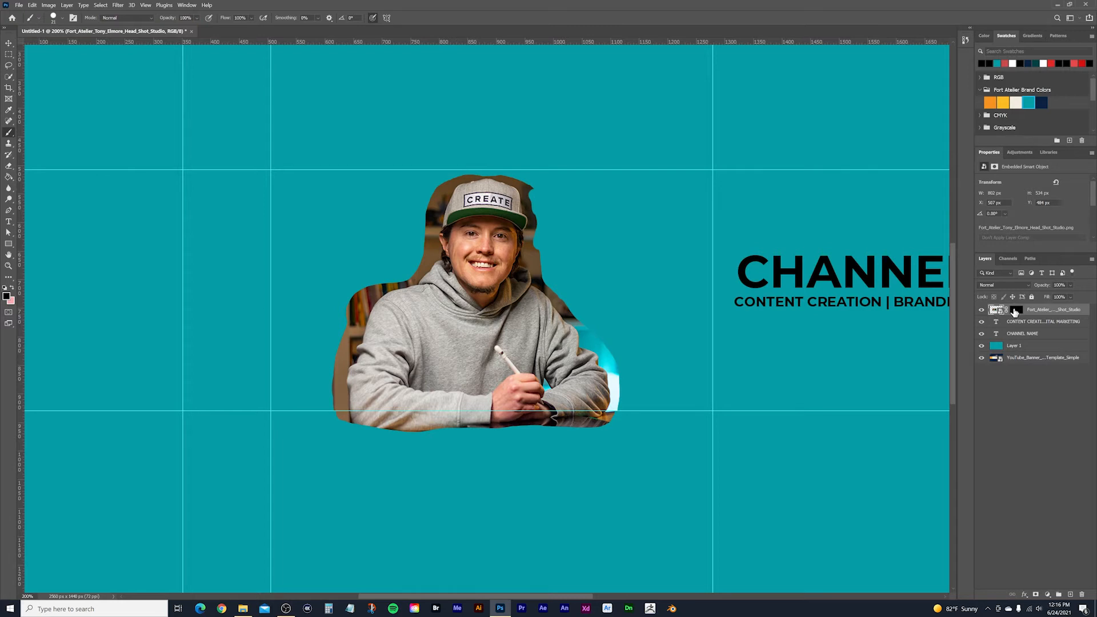
left_click(1015, 310)
left_click(995, 310)
left_click(7, 296)
left_click_drag(340, 223, 362, 194)
key("Return")
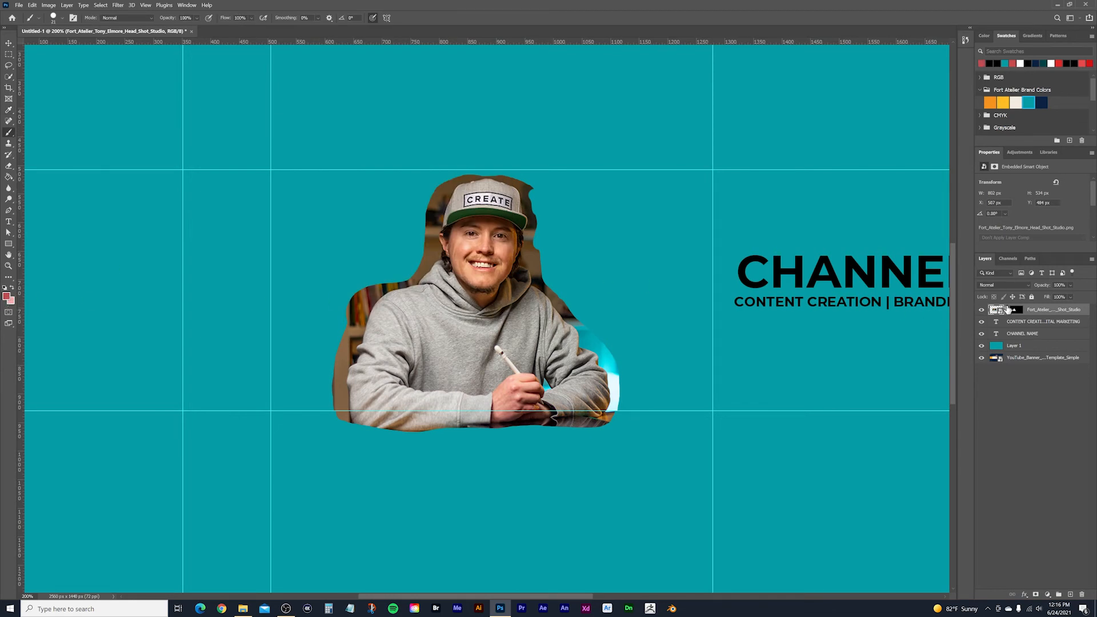
- On the layer mask, paint away the outer background along both sides of the man
left_click(1015, 311)
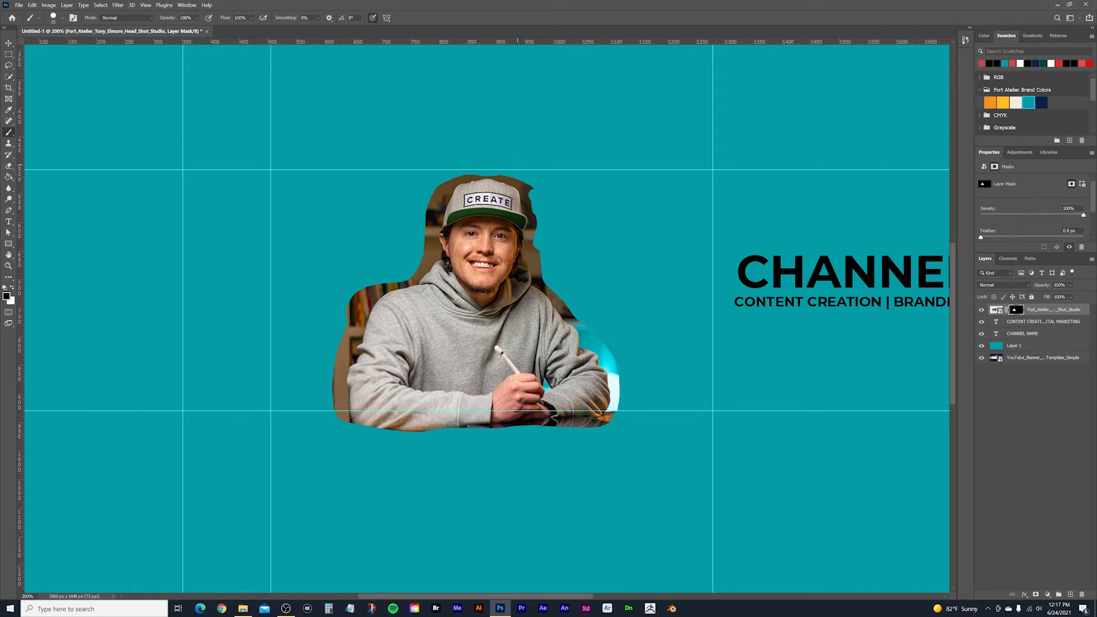
mouse_move(517, 180)
left_mouse_down()
mouse_move(568, 311)
mouse_move(608, 353)
mouse_move(612, 414)
left_mouse_up()
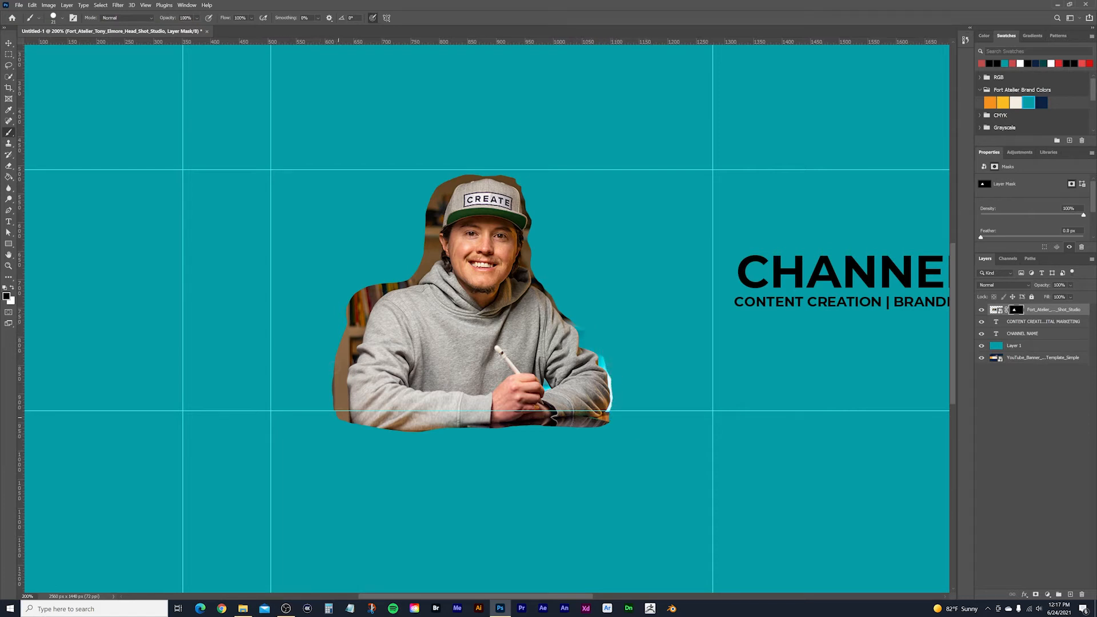
mouse_move(336, 412)
left_mouse_down()
mouse_move(356, 302)
mouse_move(368, 287)
left_mouse_up()
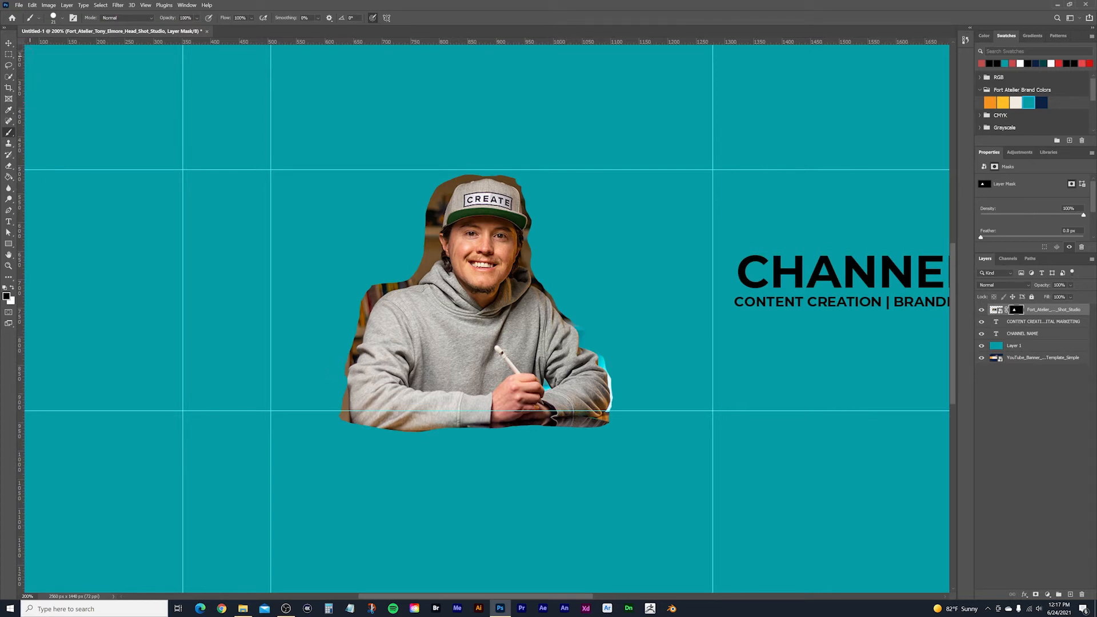
left_click(9, 54)
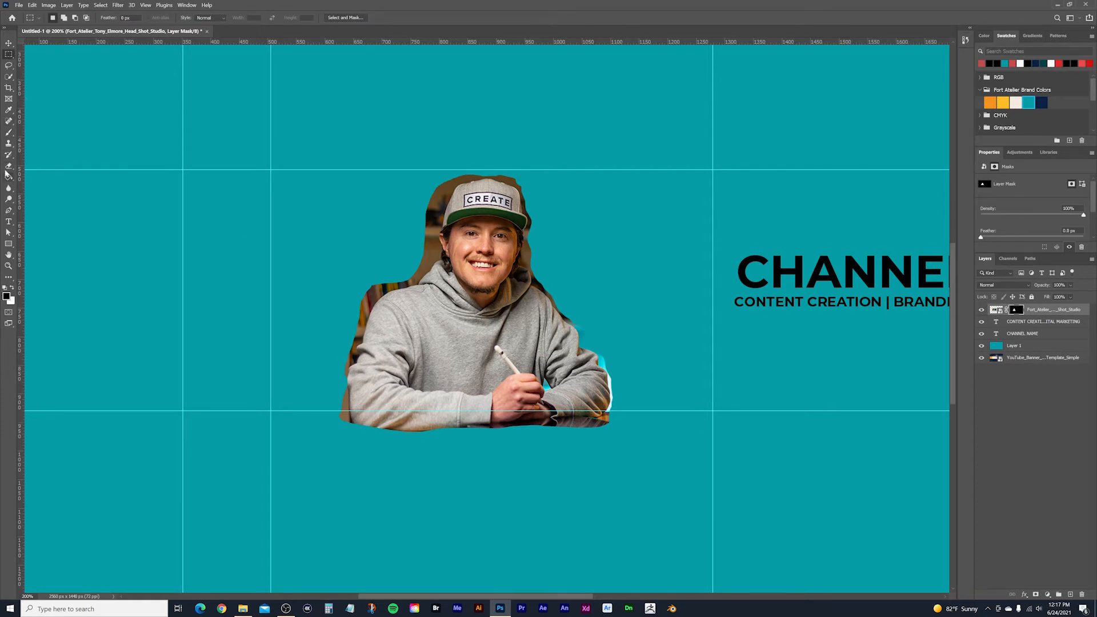
left_click(8, 132)
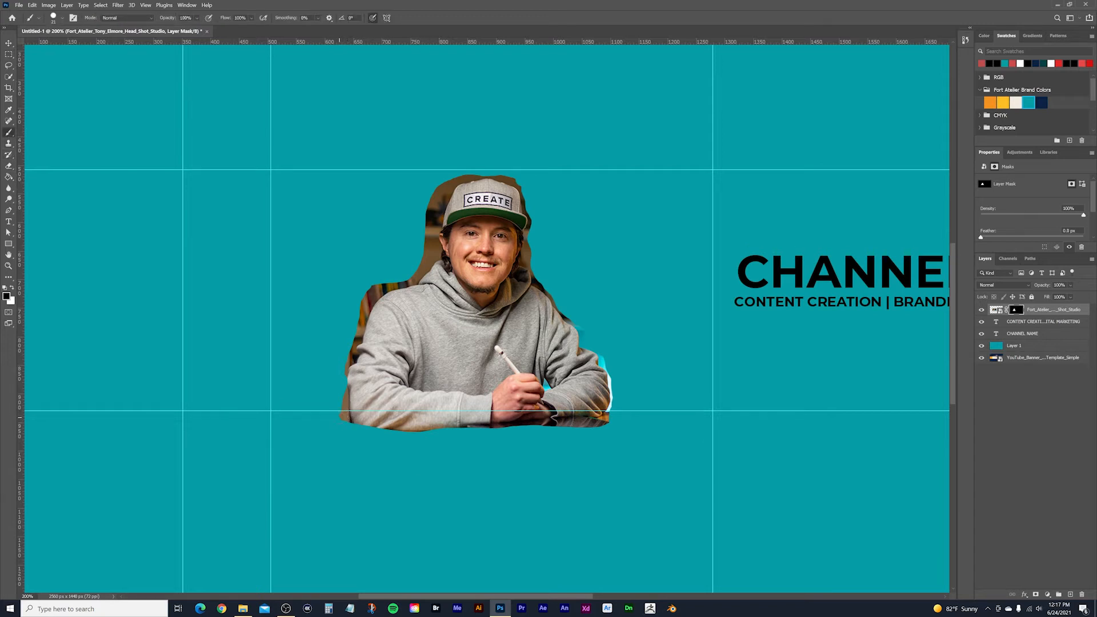
left_click_drag(345, 417, 396, 419)
key("ctrl+z")
- Mask out the part of the photo below the lower horizontal guide by painting inside a rectangular selection, and deselect
left_click(8, 54)
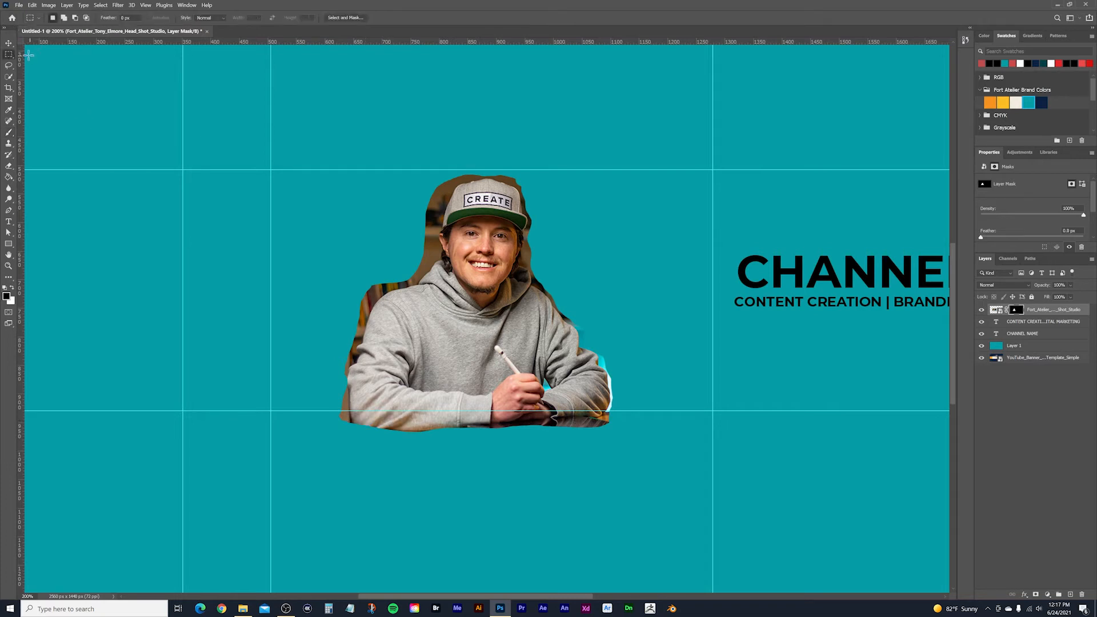
left_click_drag(288, 475, 666, 411)
left_click(9, 132)
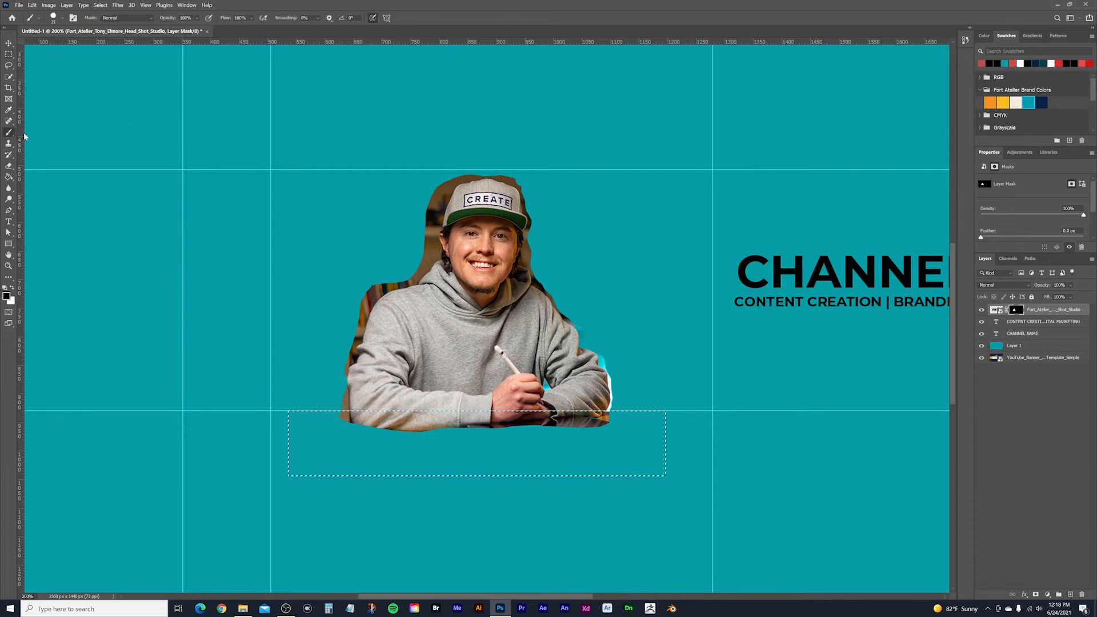
left_click_drag(349, 421, 605, 424)
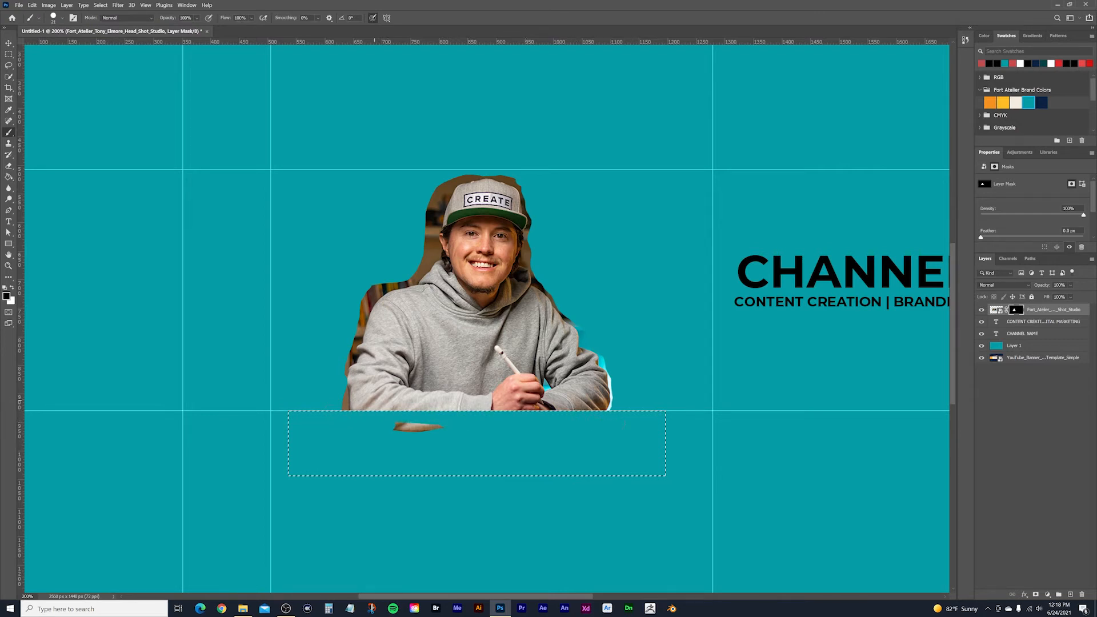
left_click_drag(394, 426, 443, 427)
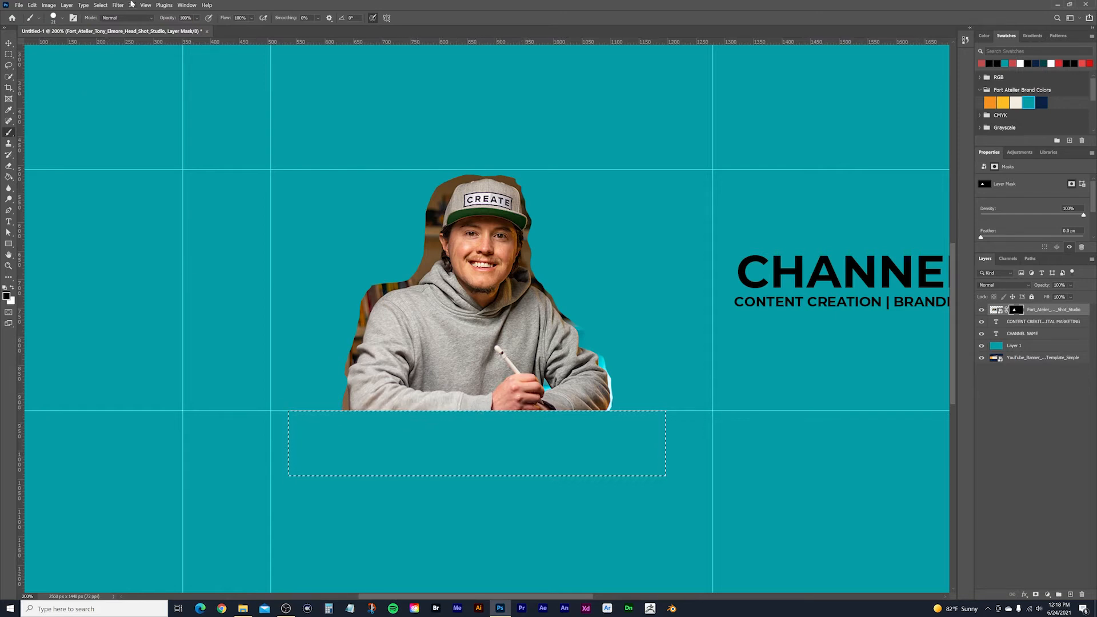
left_click(101, 5)
left_click(115, 22)
- Reduce the Hard Round brush size for finer masking and dab away a spot of background beside the cap
key("ctrl+plus")
left_click_drag(539, 224, 573, 235)
left_click_drag(492, 246, 464, 269)
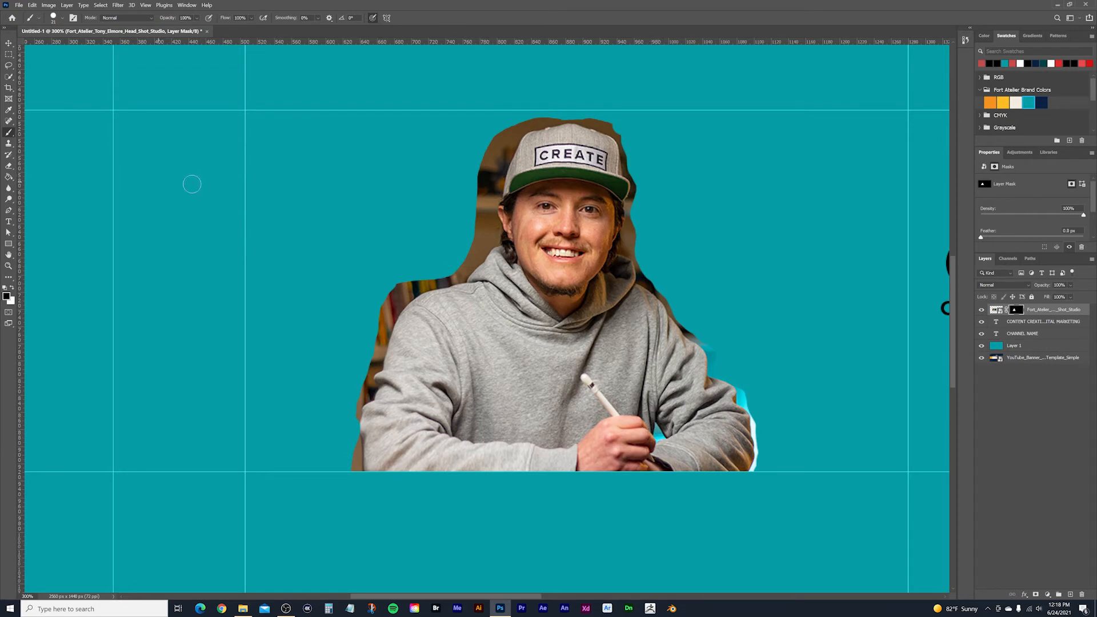
right_click(483, 212)
left_click_drag(534, 234, 530, 233)
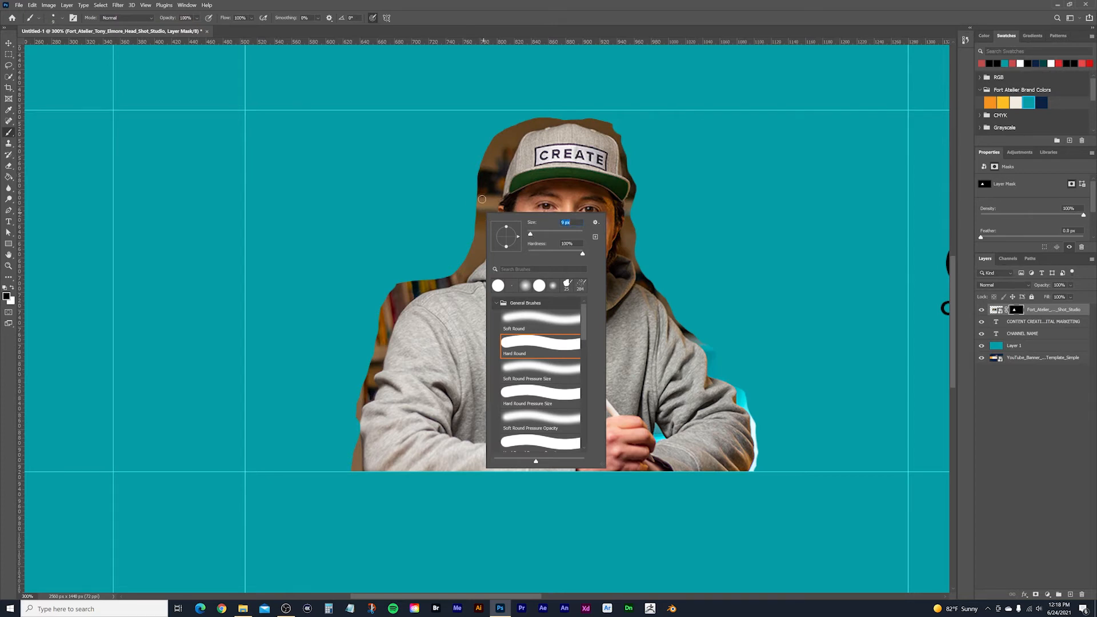
left_click(482, 199)
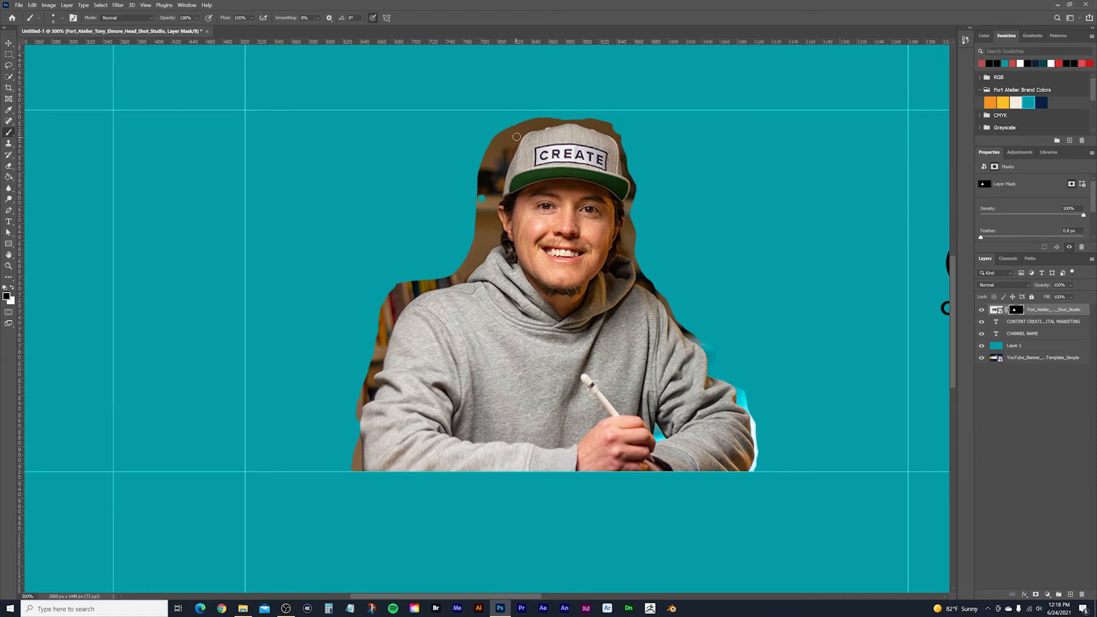
- On the head shot's layer mask, paint away the background along the cap, ear and neck down to the hood and shoulder
left_click(518, 136)
left_click(514, 147, "shift")
left_click(505, 164, "shift")
left_click(499, 198, "shift")
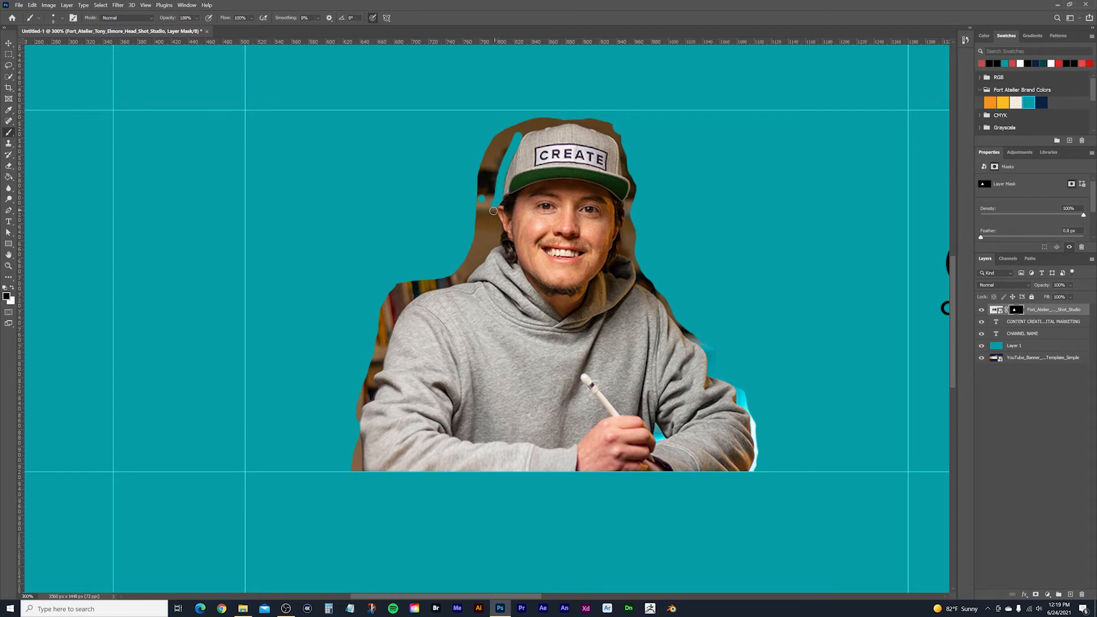
left_click(494, 215, "shift")
left_click(496, 243, "shift")
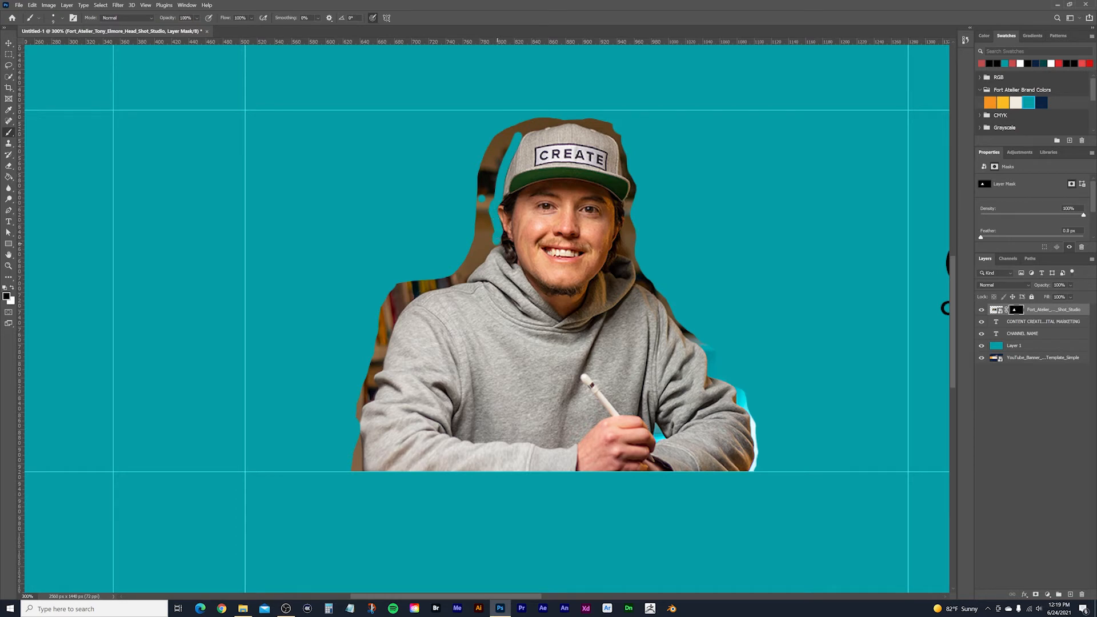
left_click(484, 252)
left_click(481, 260)
left_click_drag(463, 279, 462, 278)
- Paint across the hoodie's shoulder edge on the mask, restore the hoodie with white, and set the foreground back to black
left_click(12, 288)
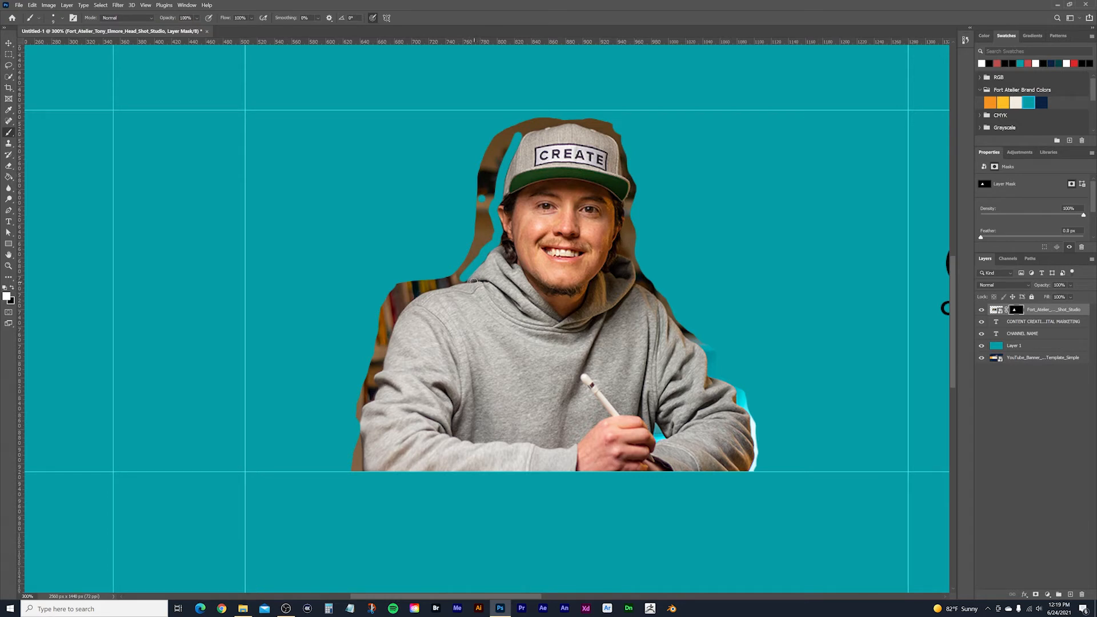
key("x")
left_click_drag(459, 280, 471, 309)
left_click(12, 287)
left_click_drag(470, 310, 461, 287)
left_click(12, 288)
- Reduce the Hard Round brush size further for masking fine edges around the arms
right_click(661, 346)
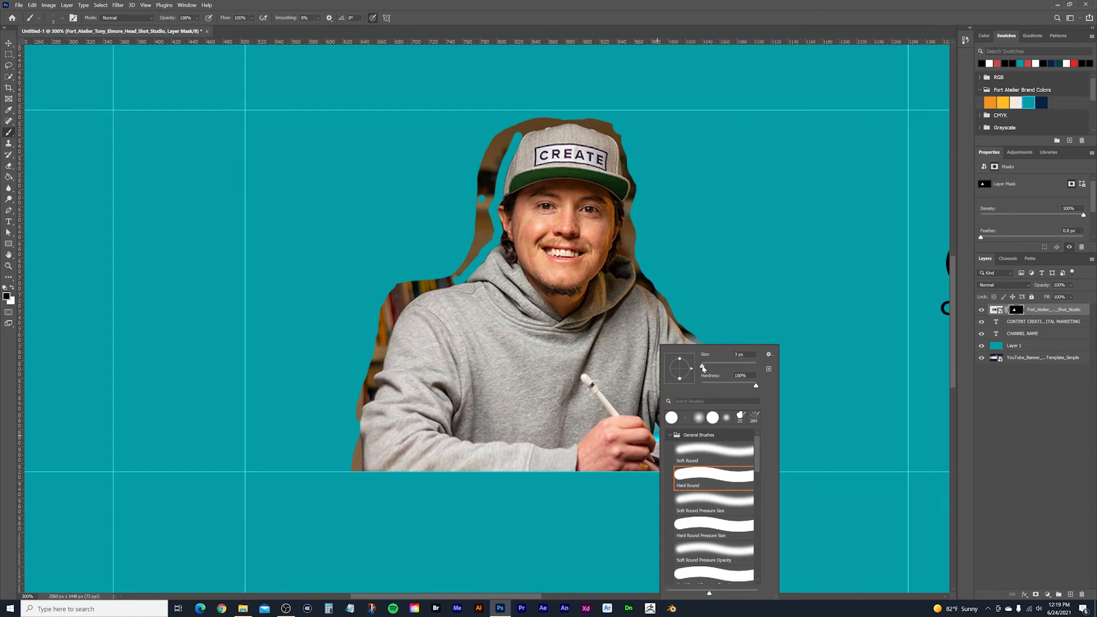
left_click_drag(703, 369, 654, 265)
key("Return")
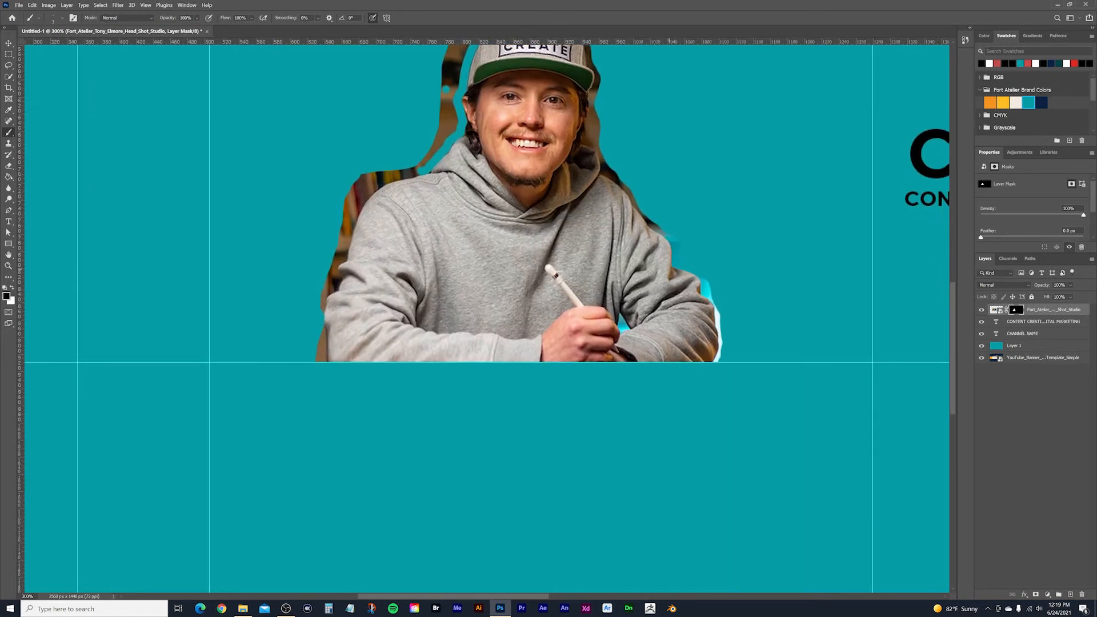
scroll(656, 268, "up", 3)
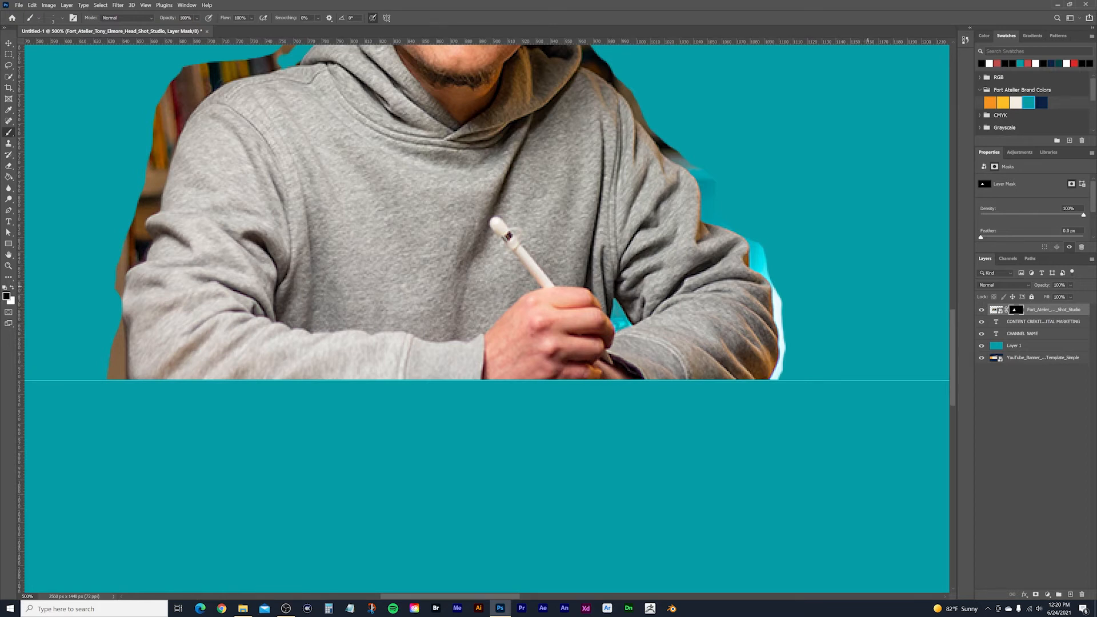
- Hide Layer 1 and the YouTube banner template layer, and make the head shot's layer mask active for painting
left_click(981, 346)
left_click(982, 345)
left_click(982, 346)
left_click(981, 358)
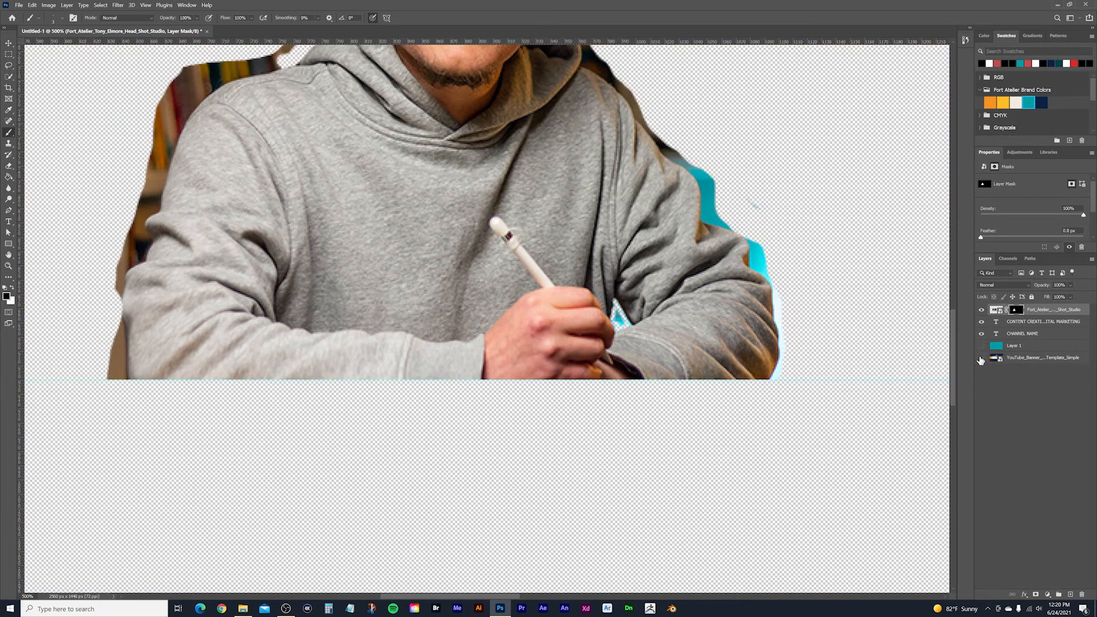
left_click(1028, 345)
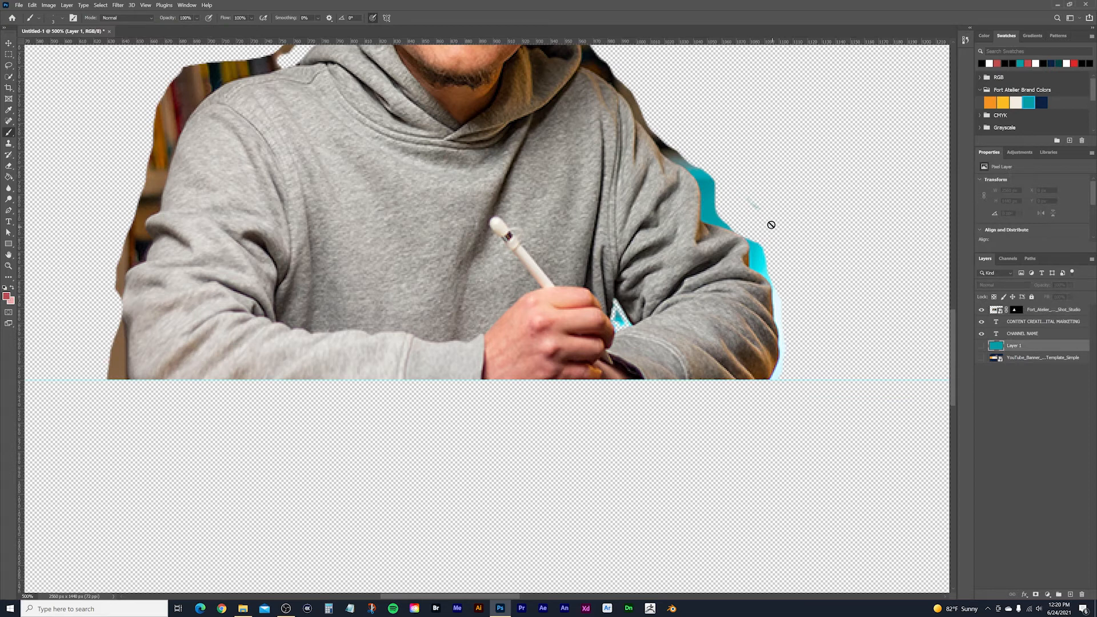
left_click_drag(766, 207, 705, 335)
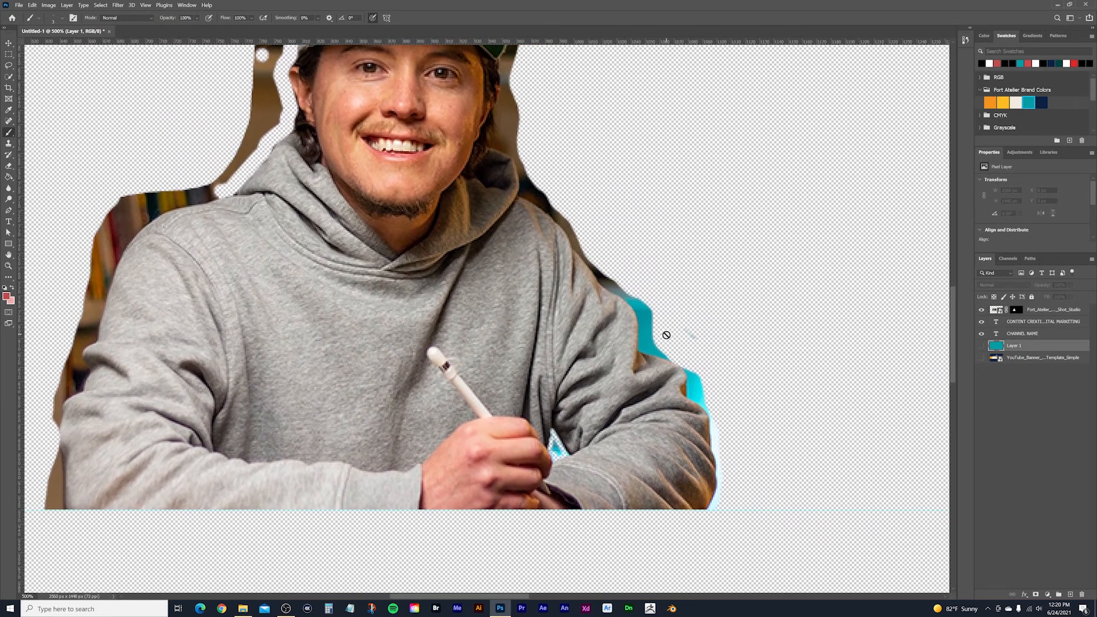
left_click(1016, 310)
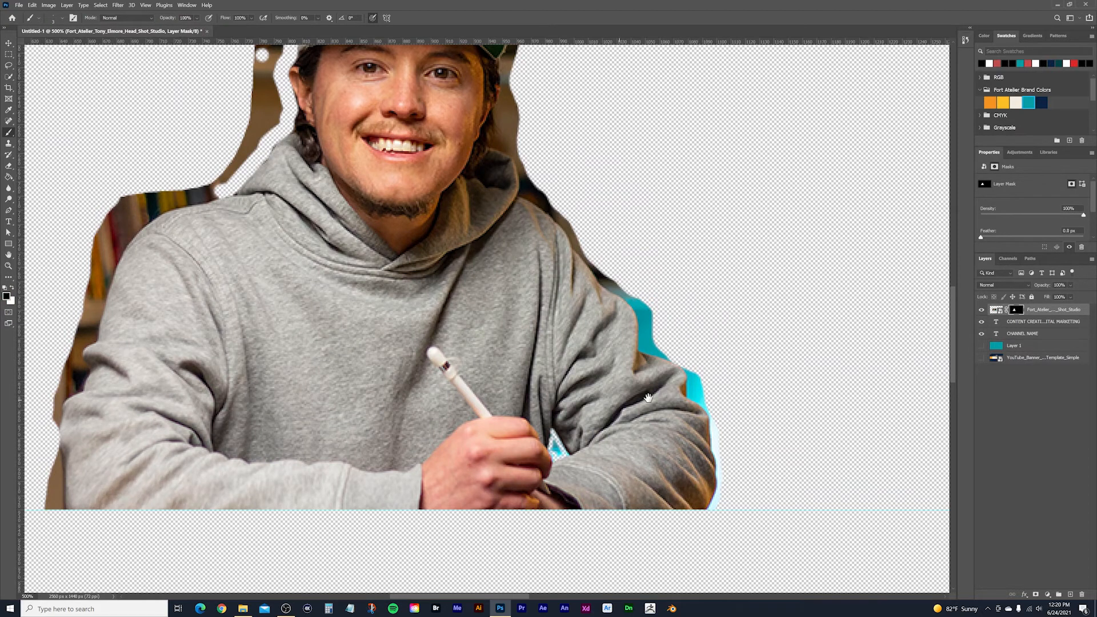
- Mask out the remaining background around the man's hoodie, shoulders and arms
left_click_drag(638, 400, 676, 390)
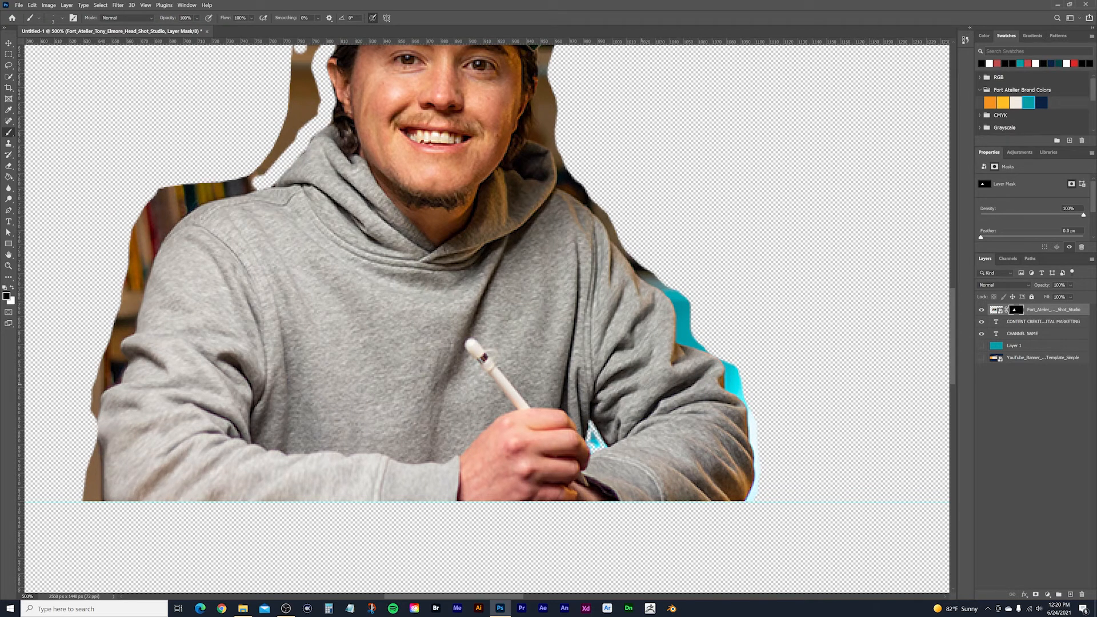
left_click_drag(557, 167, 582, 231)
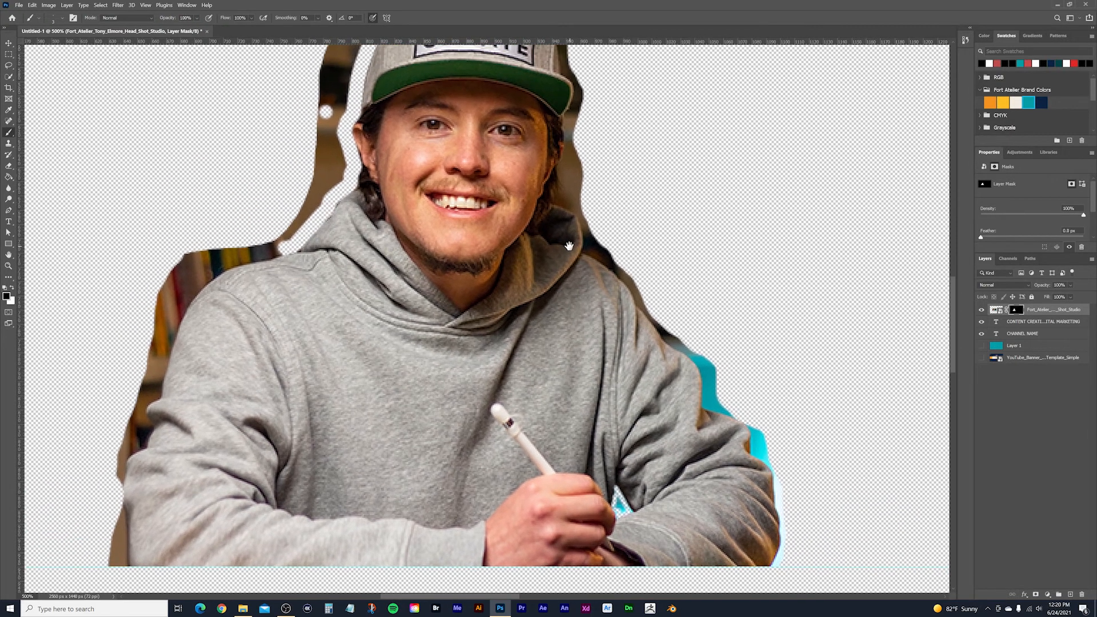
key("ctrl+minus")
key("ctrl+minus")
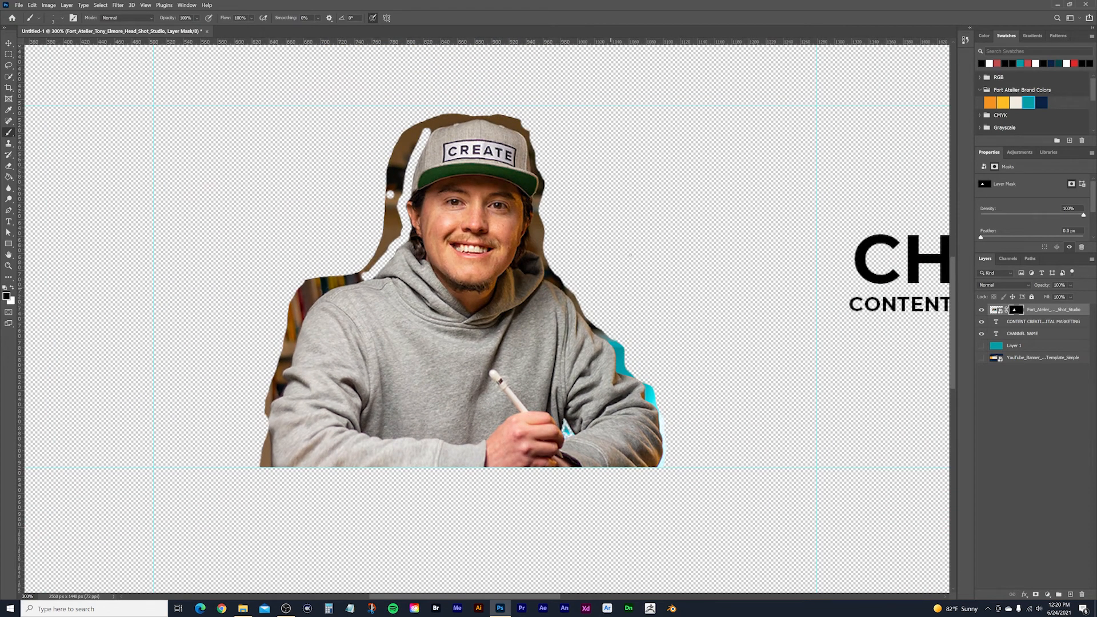
scroll(486, 314, "down", 1)
scroll(628, 240, "down", 3)
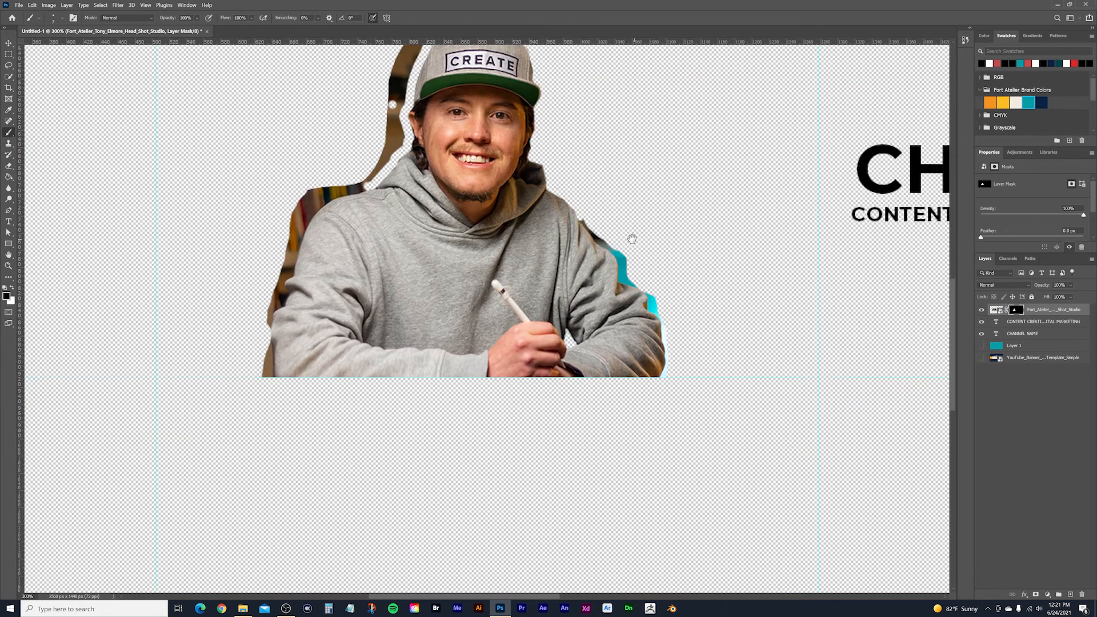
left_click_drag(631, 239, 666, 249)
mouse_move(360, 191)
left_mouse_down()
mouse_move(274, 328)
mouse_move(266, 380)
left_mouse_up()
scroll(485, 96, "up", 3)
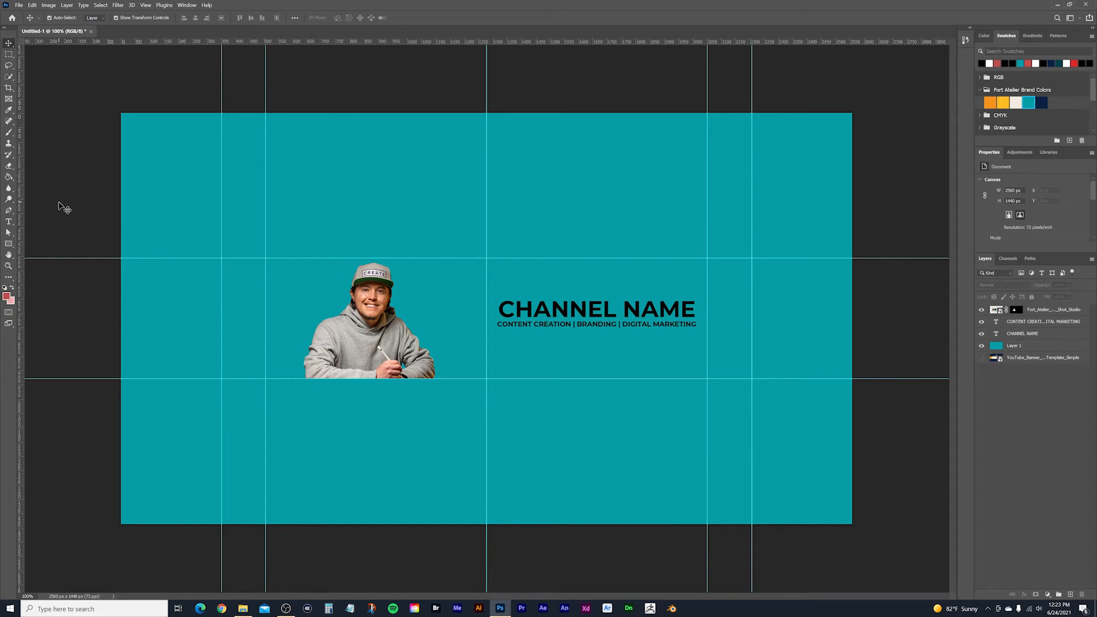
- Place the Unsplash video-editing screen image from the YouTube Cover Tutorial Assets folder as an embedded object
left_click(18, 5)
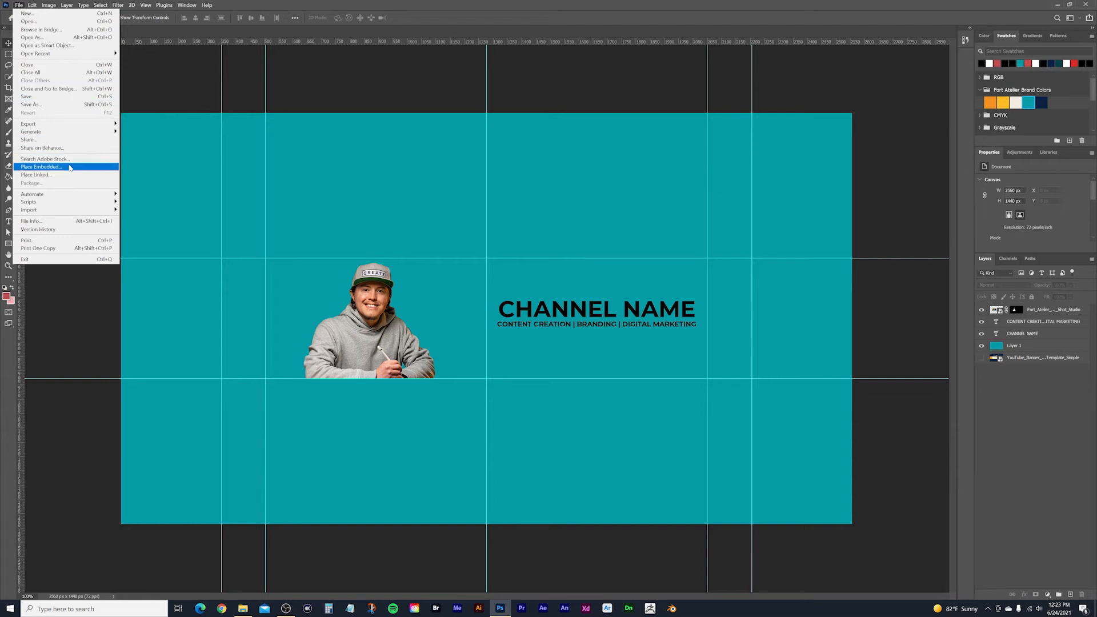
left_click(41, 166)
left_click(155, 87)
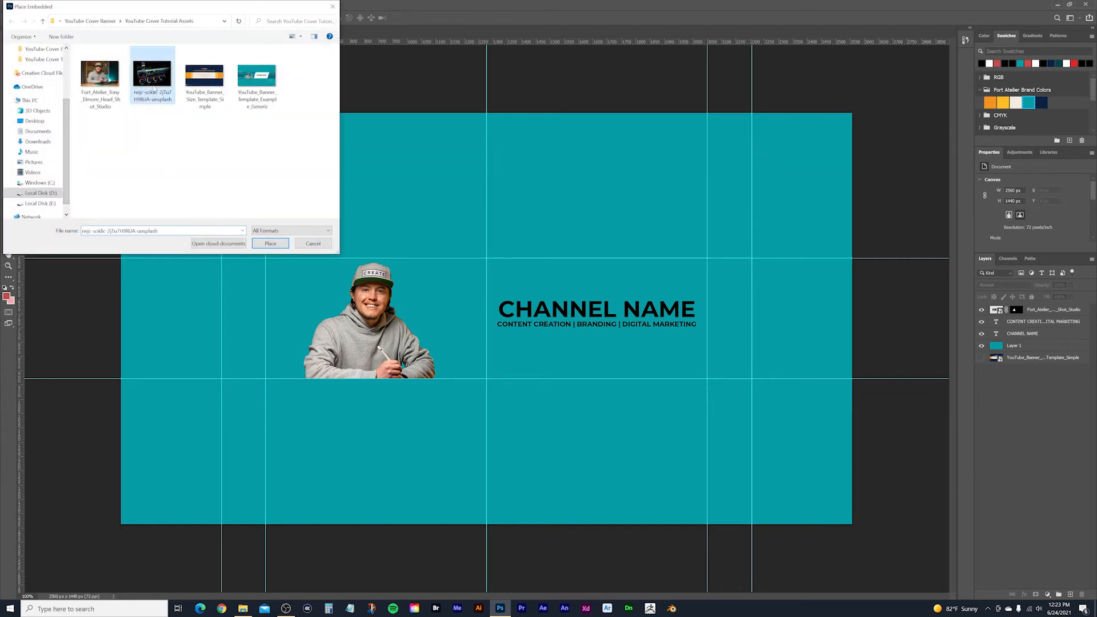
left_click(268, 245)
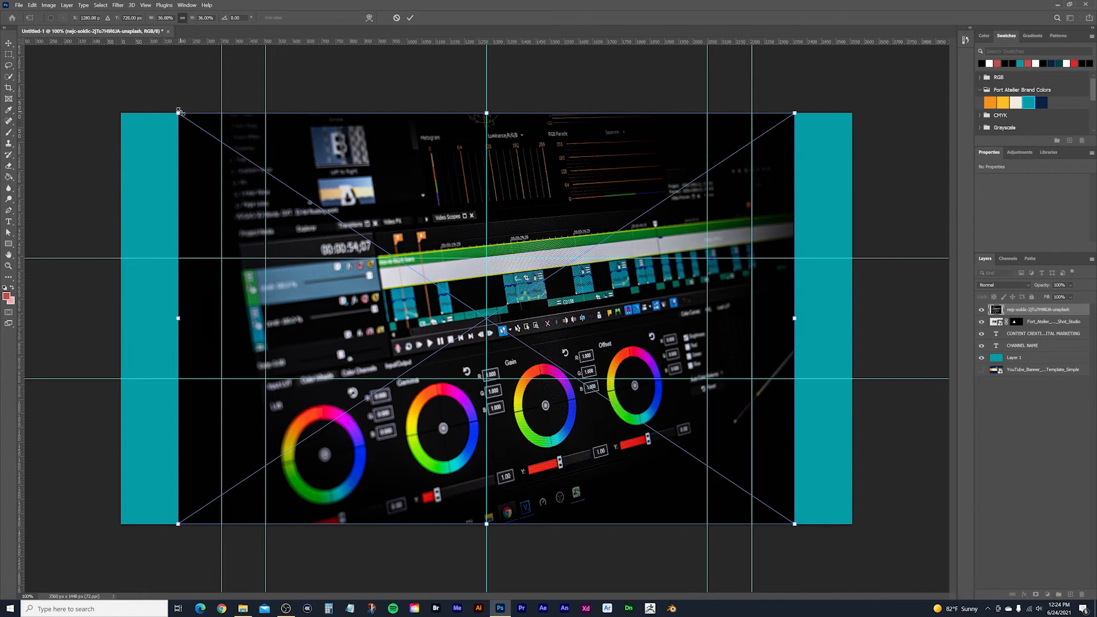
- Scale the placed video-editing image proportionally to span the full canvas width and commit the transform
left_click_drag(178, 111, 119, 73)
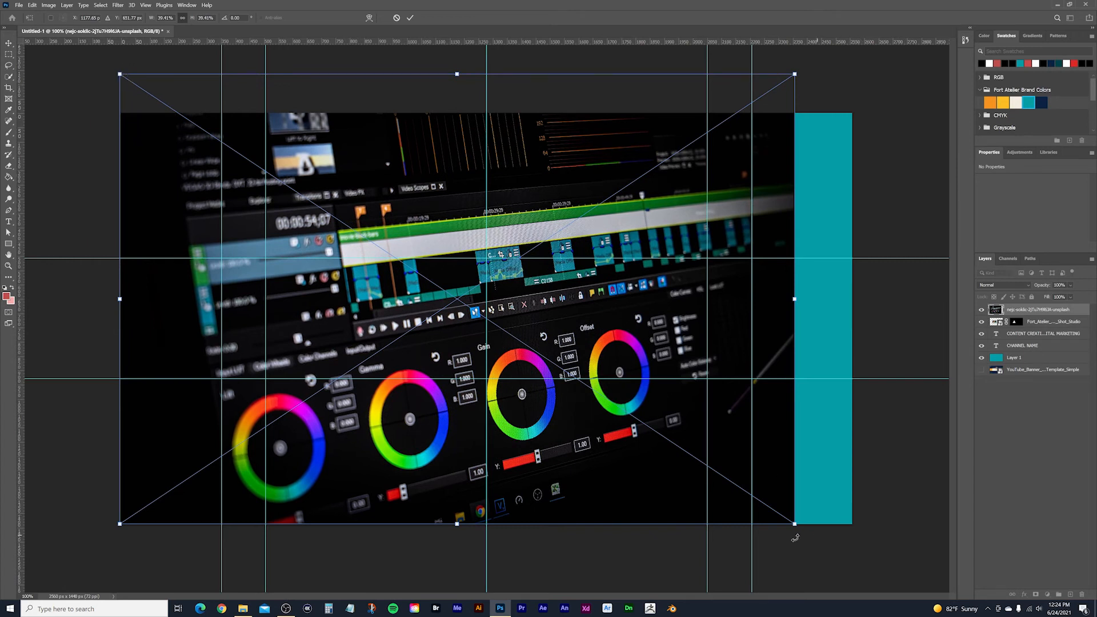
left_click_drag(794, 524, 861, 537)
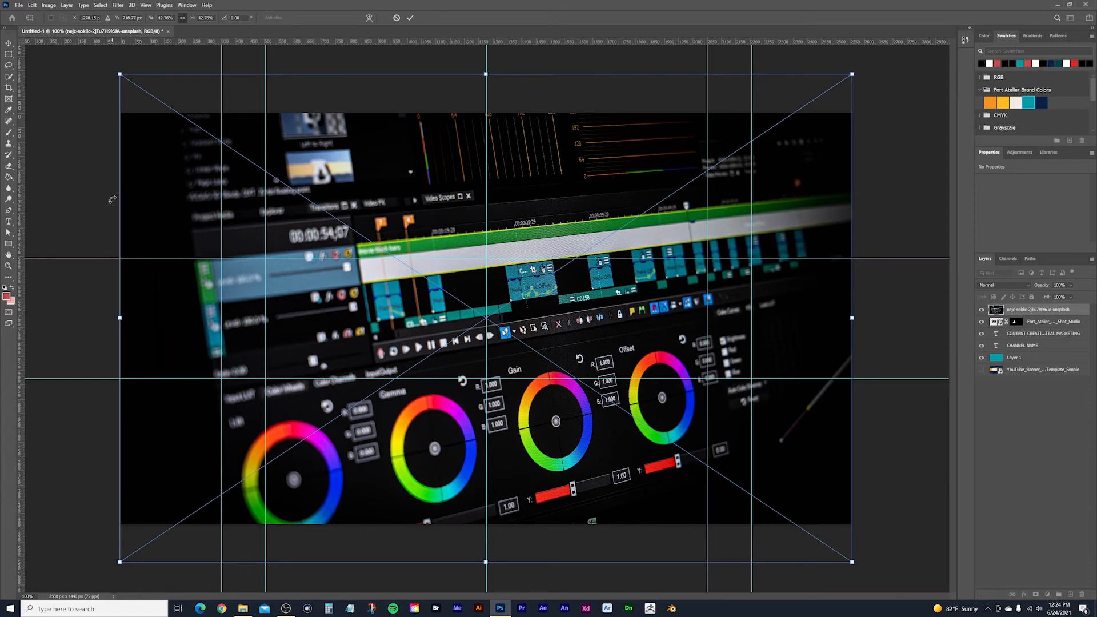
left_click(9, 43)
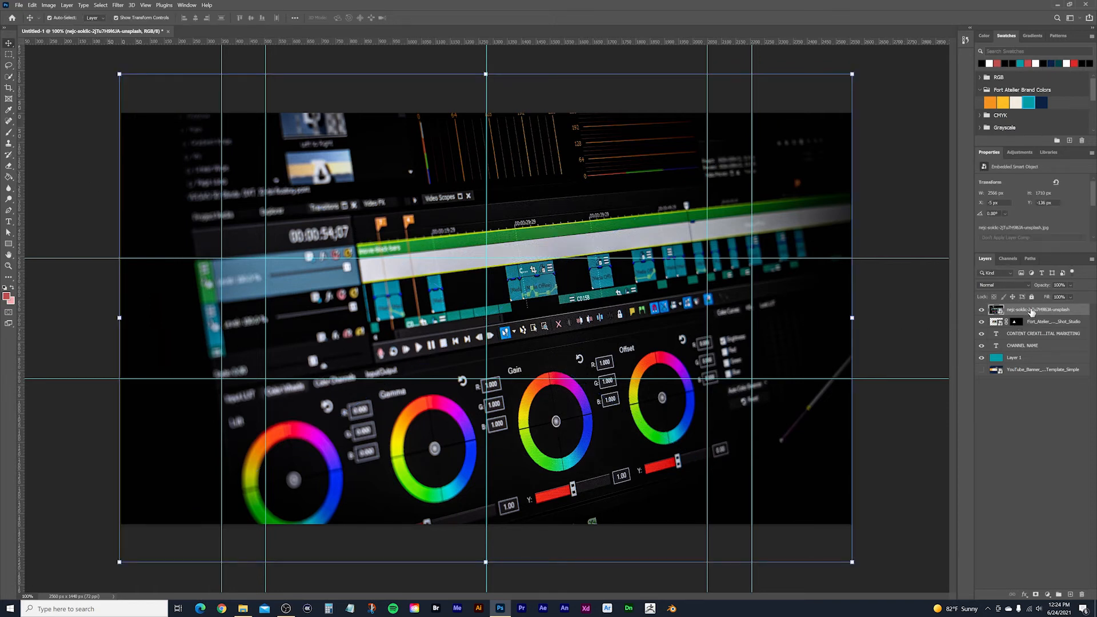
- Move the video-editing image's layer below the CHANNEL NAME layer and shift the image up to a Y position of -397 px
left_click_drag(1076, 311, 1070, 351)
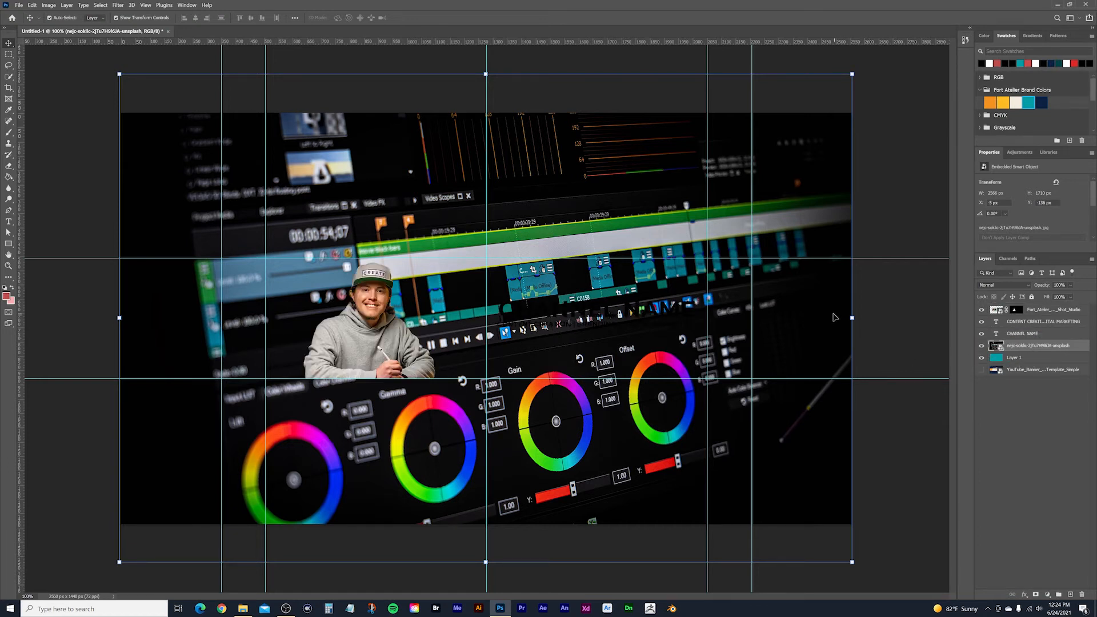
left_click_drag(774, 320, 782, 346)
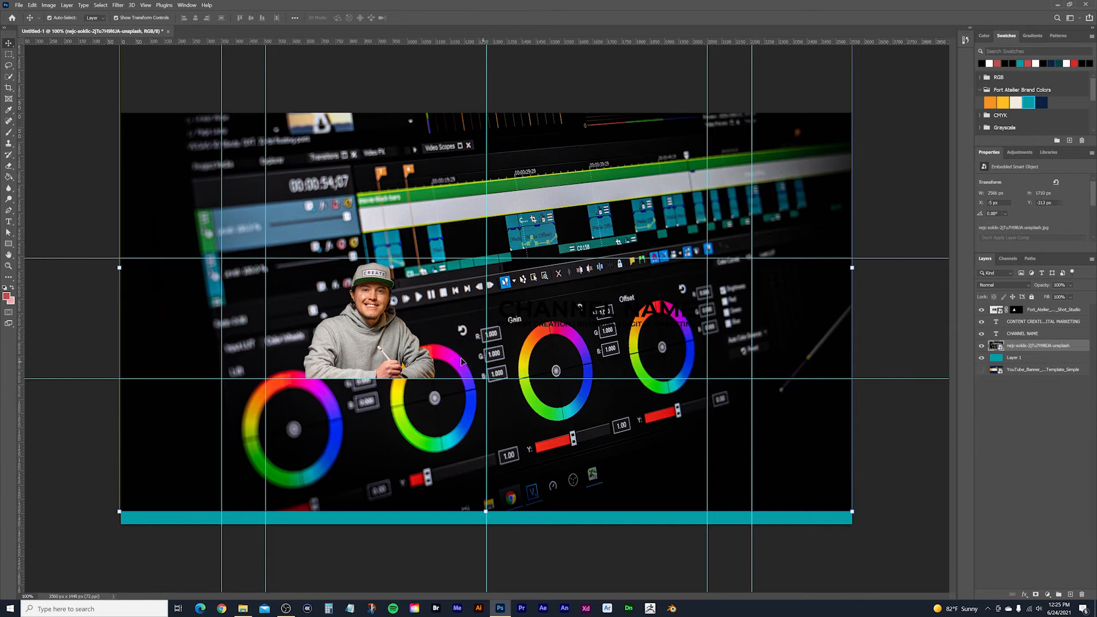
left_click_drag(459, 360, 459, 349)
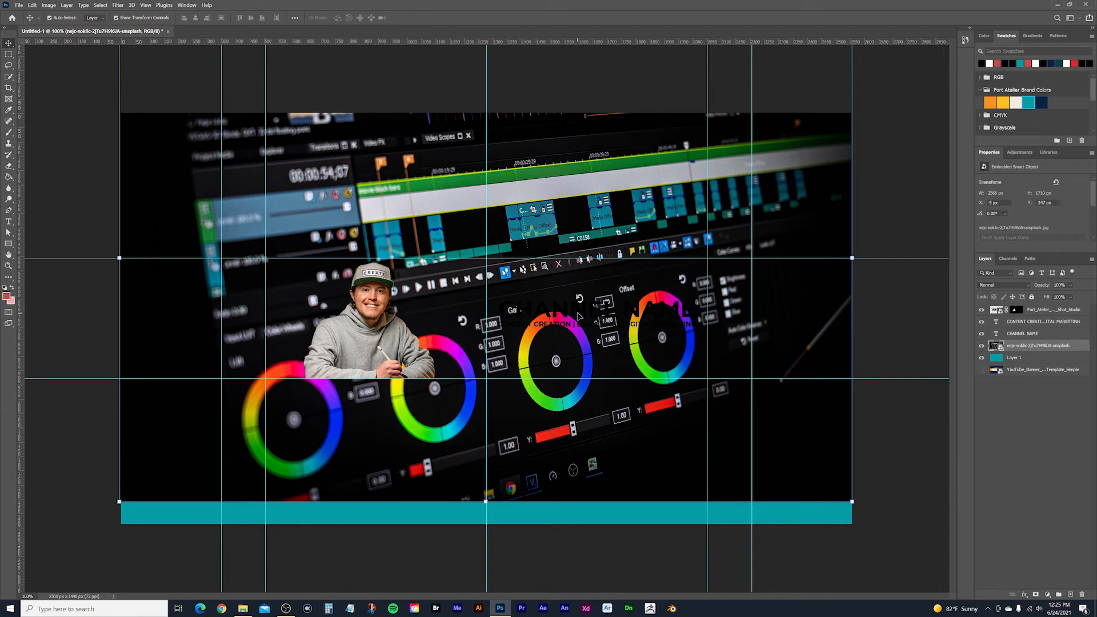
key("shift+Up")
key("shift+Up")
key("shift+Up")
key("shift+Up")
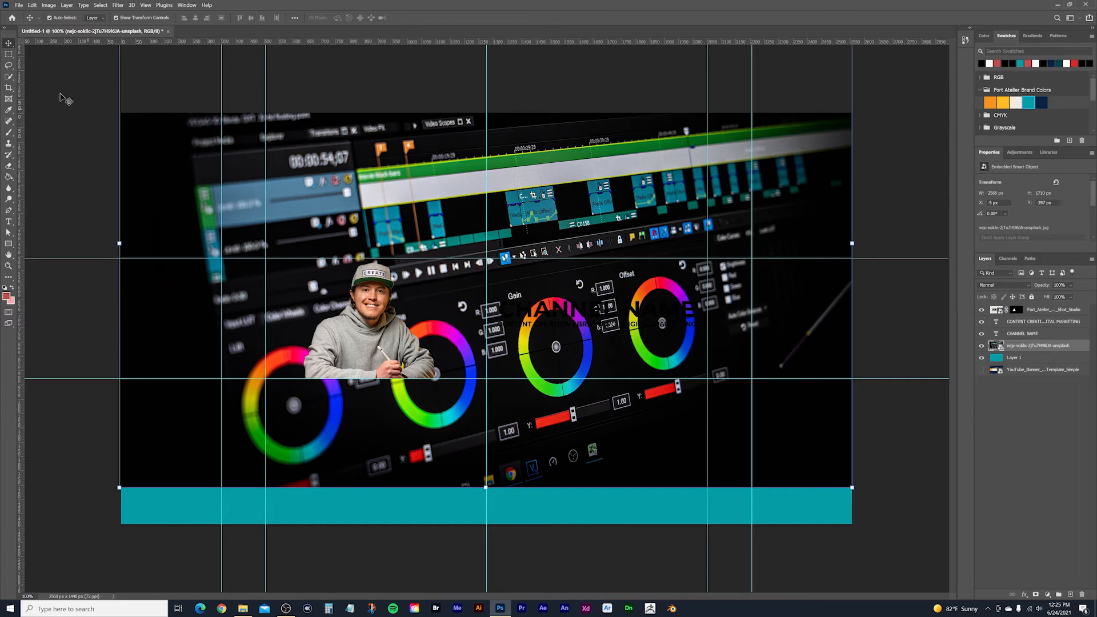
- Mask the video-editing image to a rectangular selection spanning the canvas width between the two horizontal guides, and deselect the layer
left_click(8, 55)
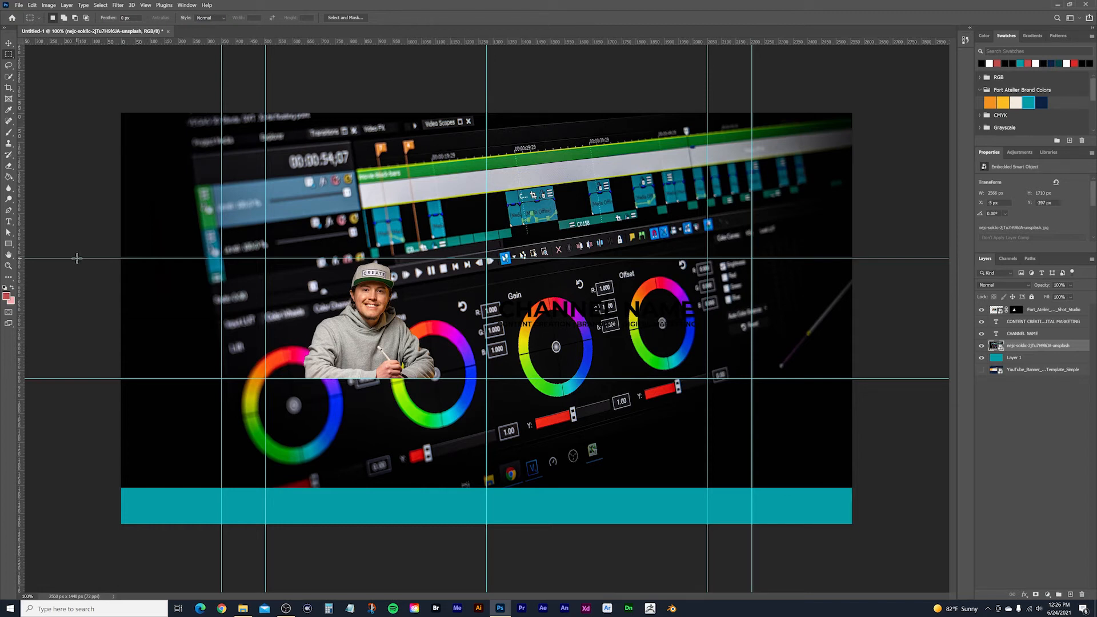
left_click_drag(122, 258, 864, 374)
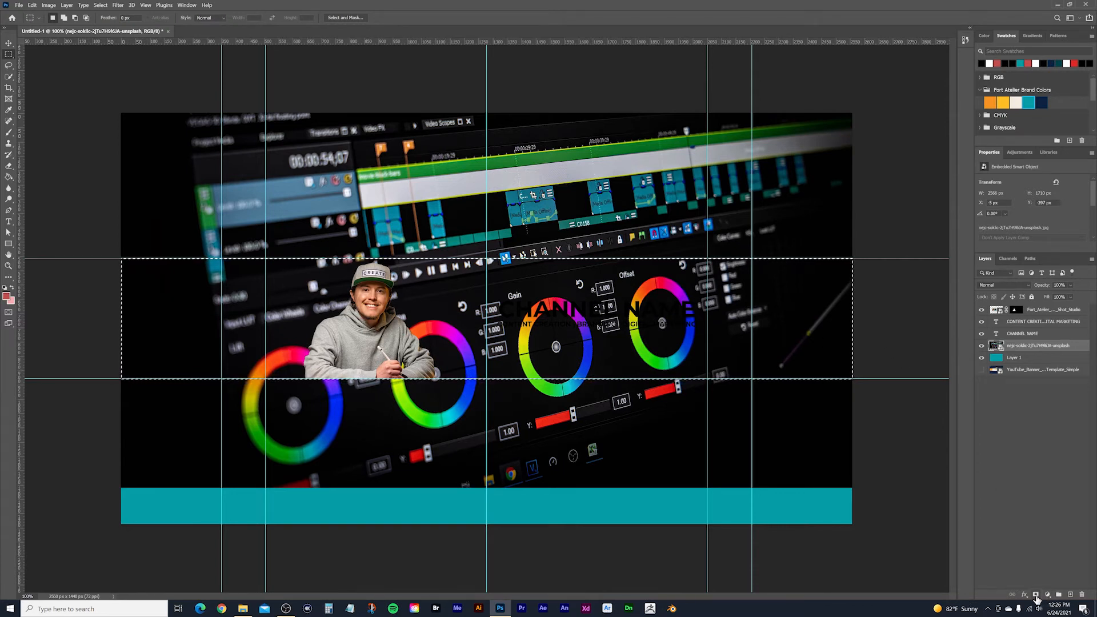
left_click(1036, 596)
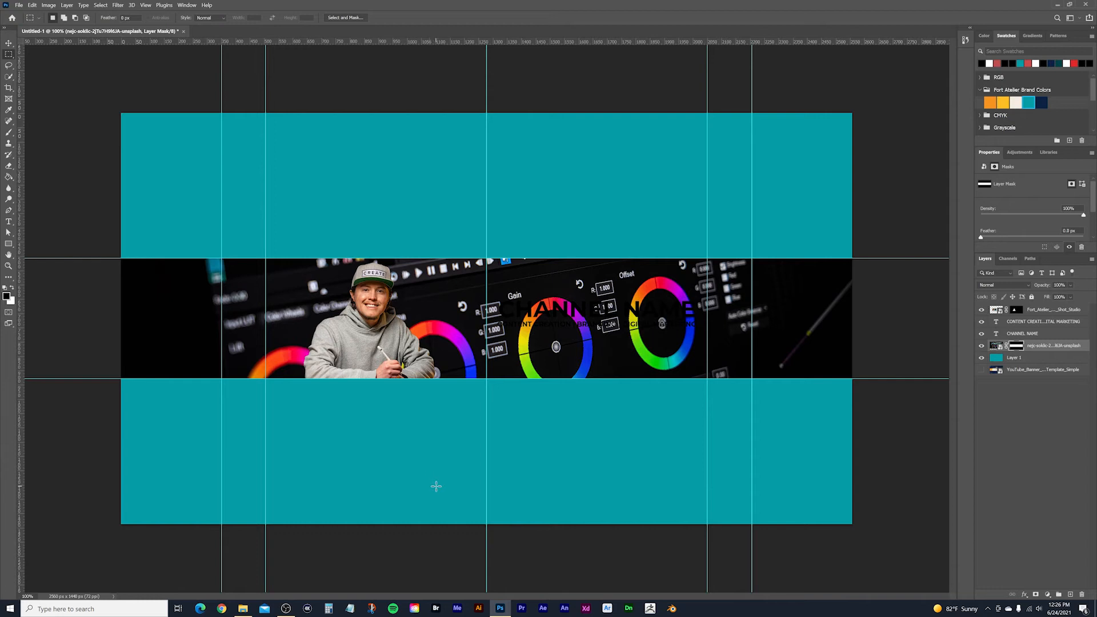
left_click(9, 43)
left_click(50, 185)
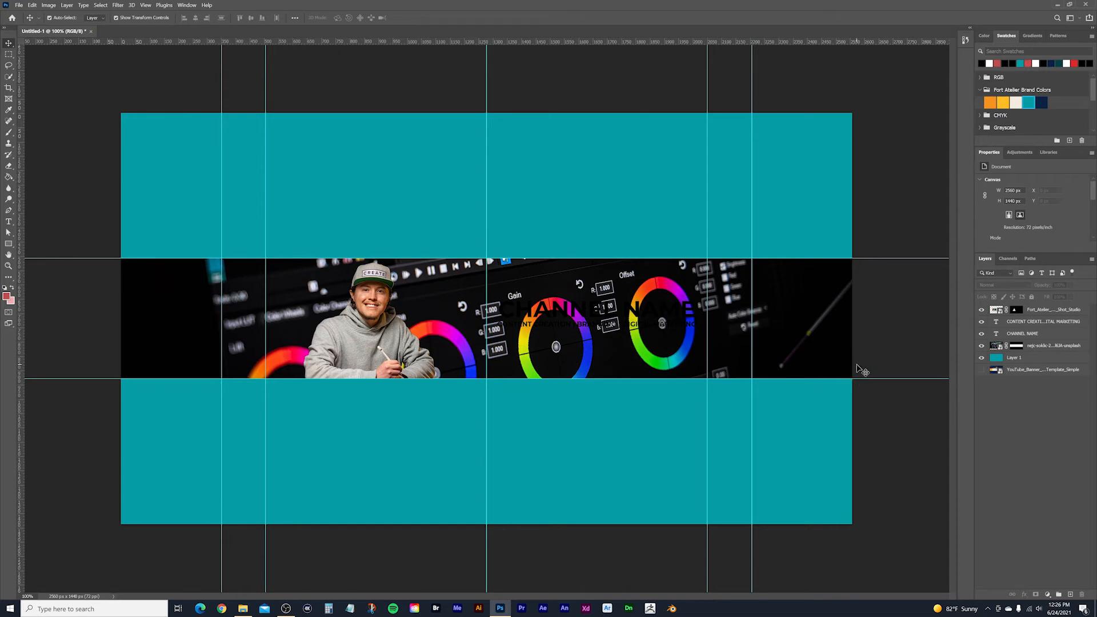
- Add a Gradient Map adjustment above the video-editing image and clip it to that layer
left_click(993, 349)
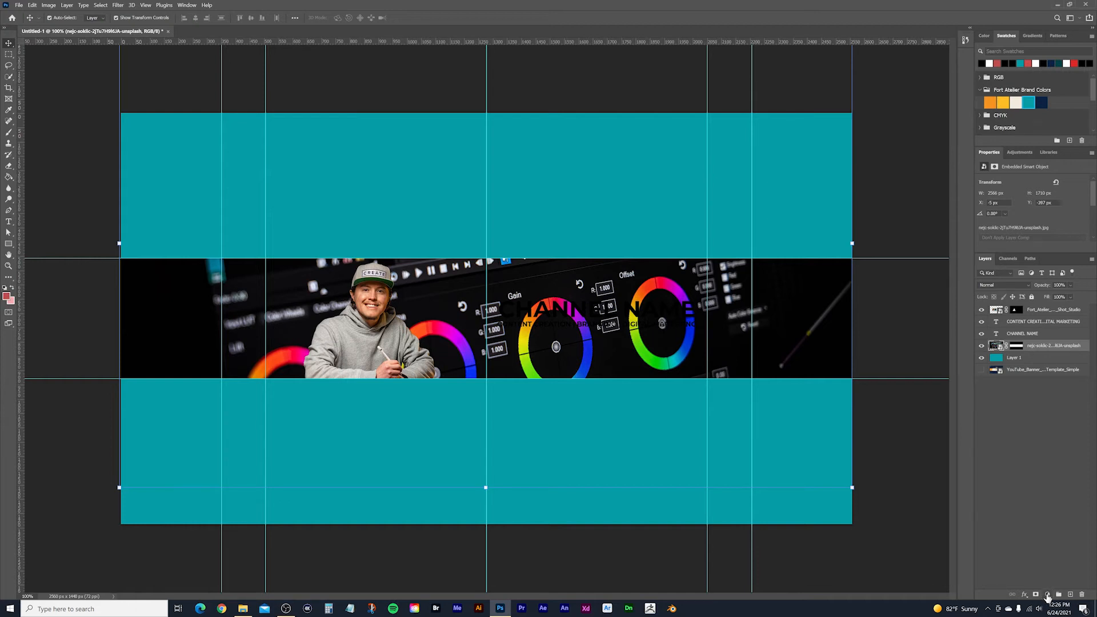
left_click(1048, 596)
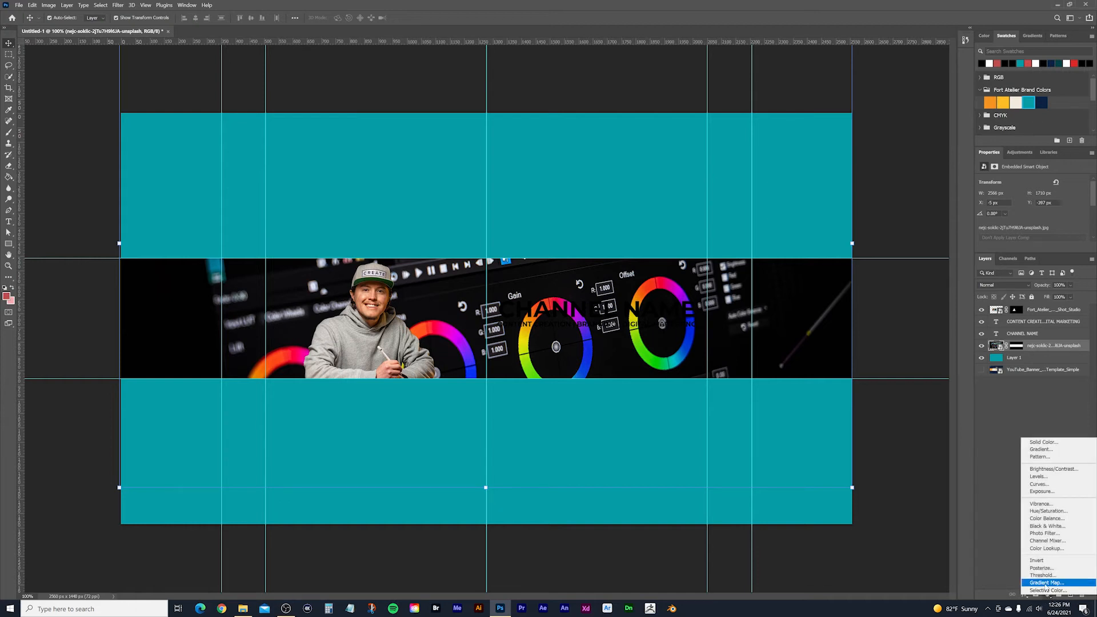
left_click(1046, 583)
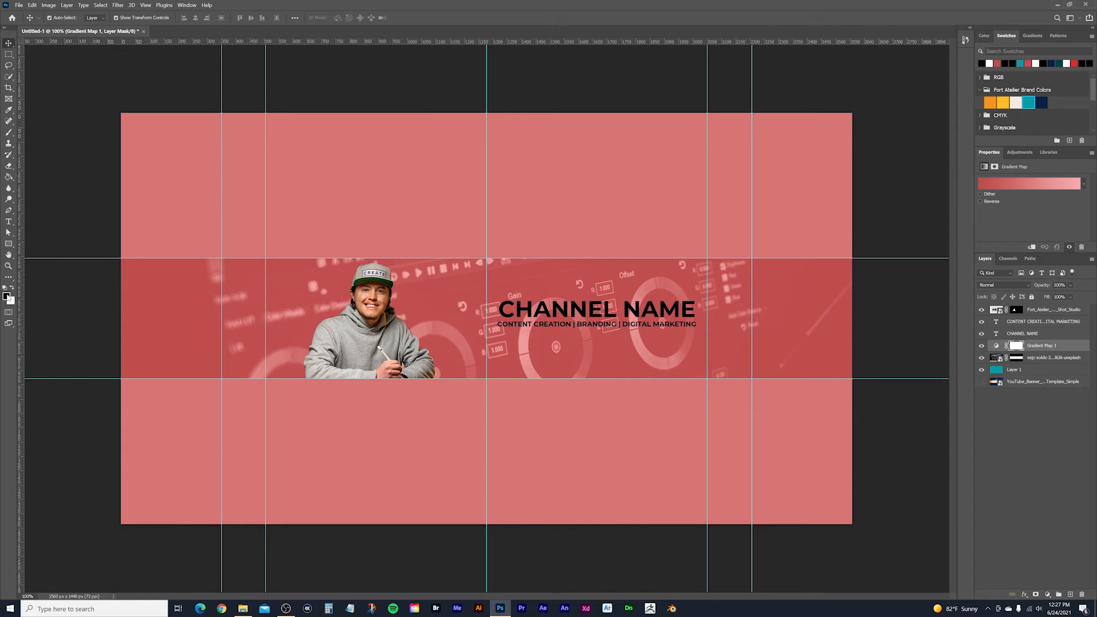
left_click(1031, 248)
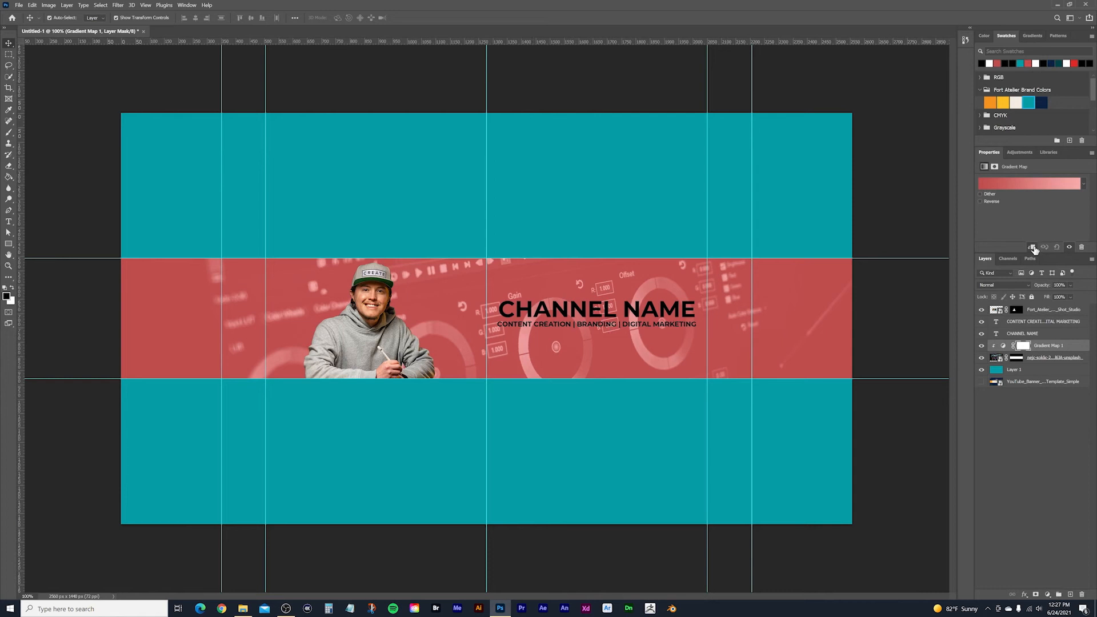
- Edit the Gradient Map's gradient to run from a black (000000) starting stop to a white end stop
left_click(1027, 189)
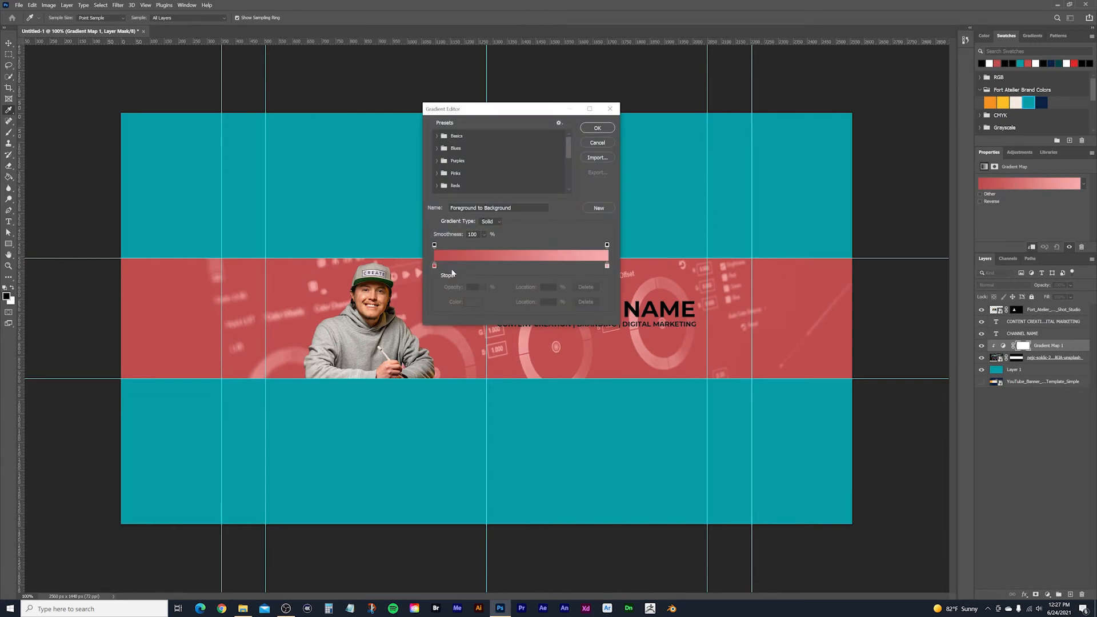
double_click(434, 267)
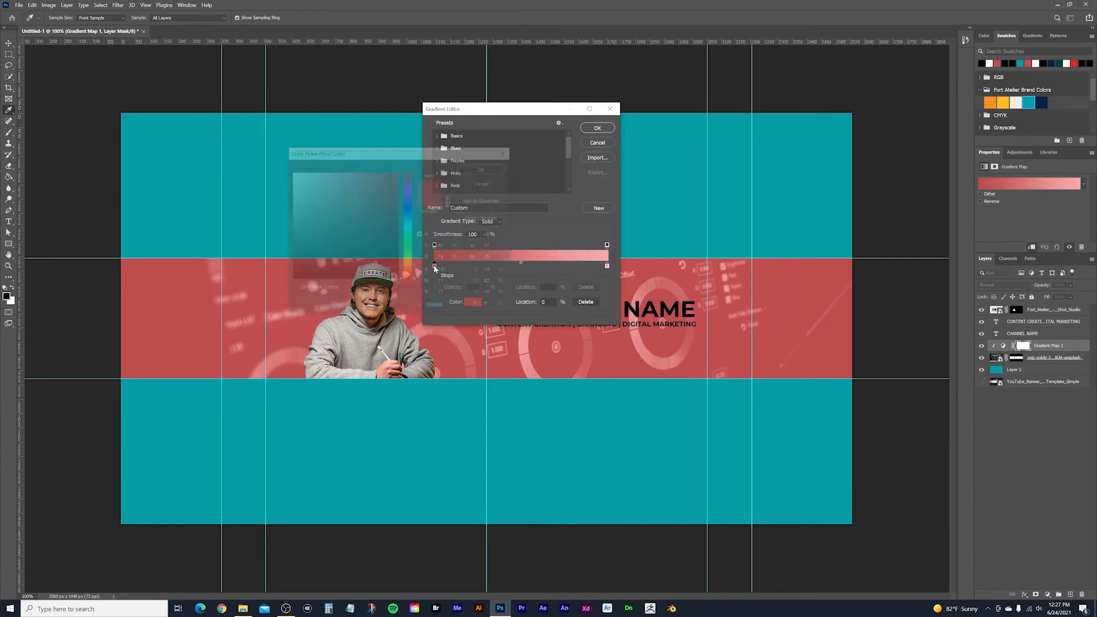
left_click_drag(350, 248, 283, 284)
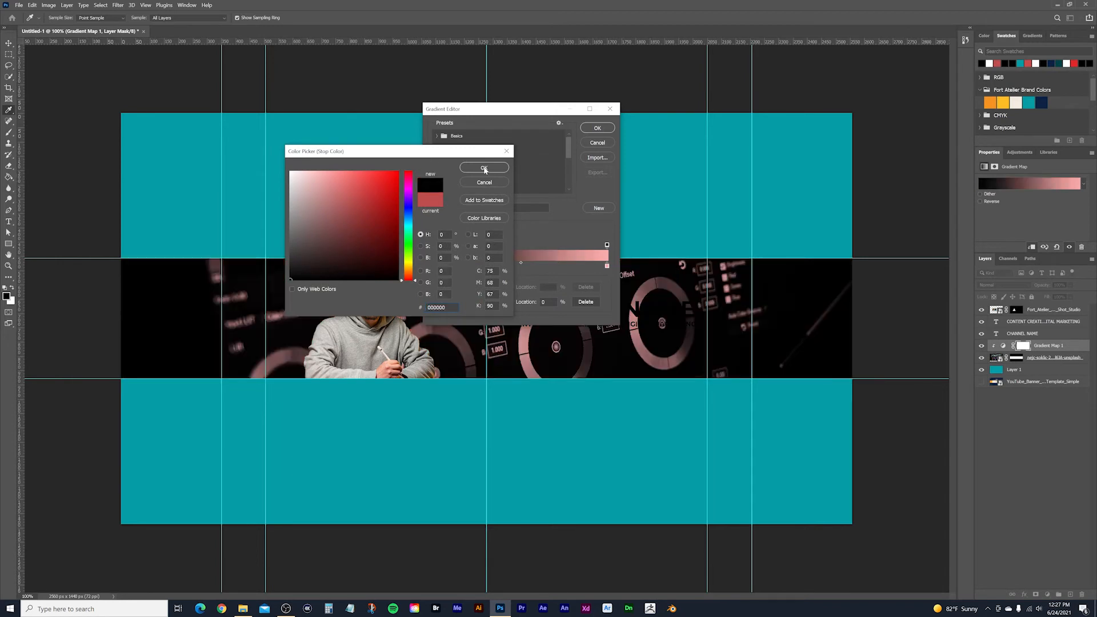
left_click(484, 170)
double_click(606, 265)
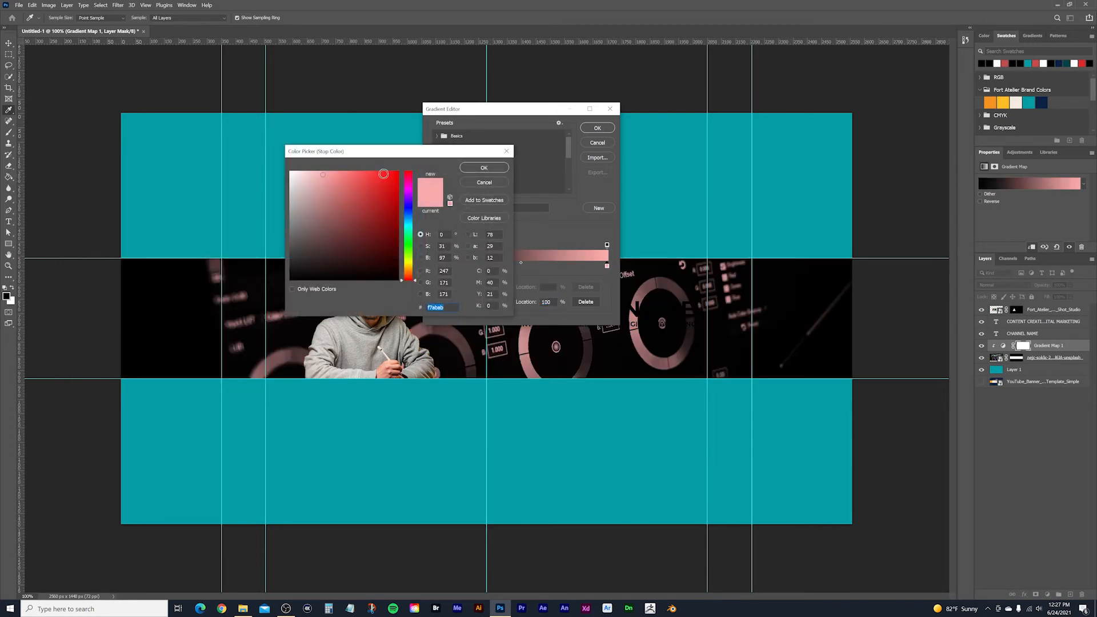
left_click_drag(323, 174, 280, 161)
left_click(477, 168)
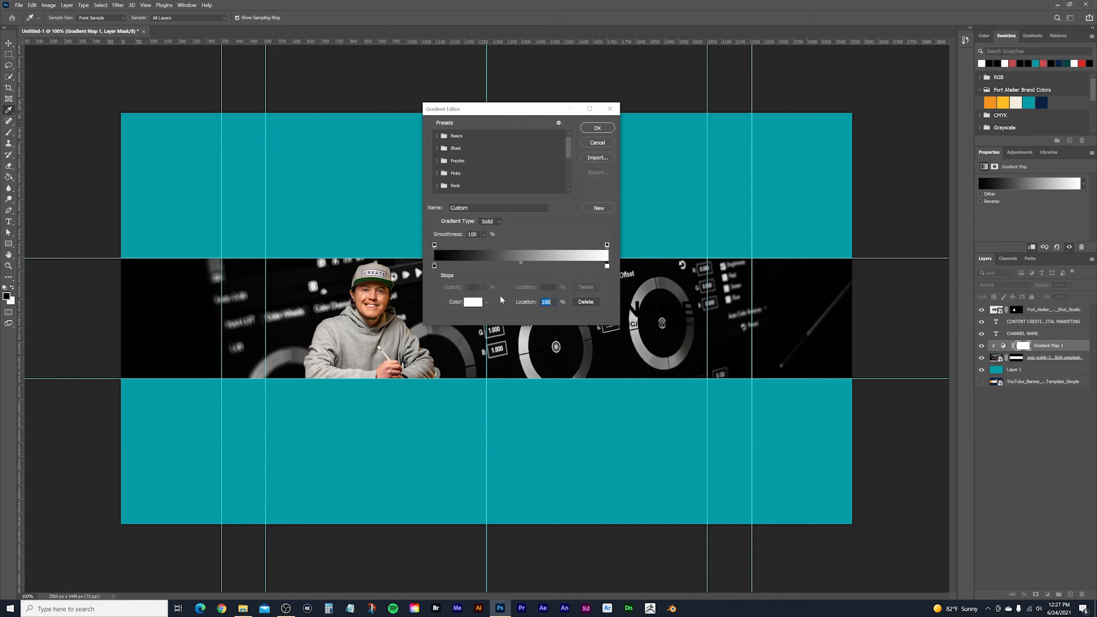
- Try the teal and navy Port Atelier brand swatches on the gradient's dark stop, settling on teal
left_click_drag(501, 299, 516, 192)
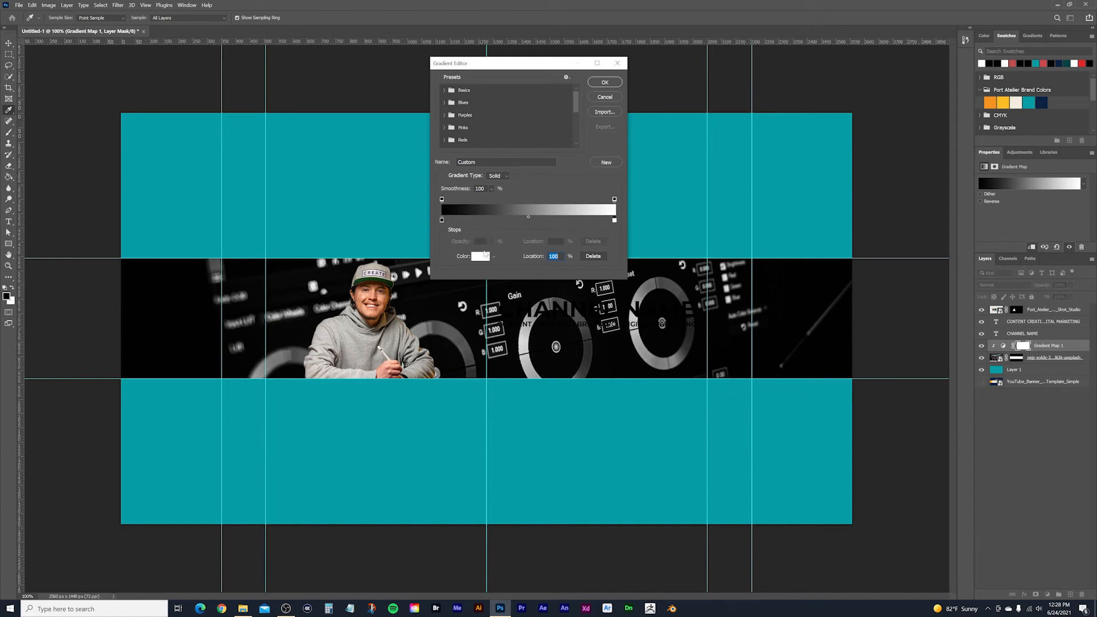
mouse_move(614, 221)
left_mouse_down()
mouse_move(559, 223)
mouse_move(622, 226)
left_mouse_up()
left_click(442, 221)
left_click(1028, 102)
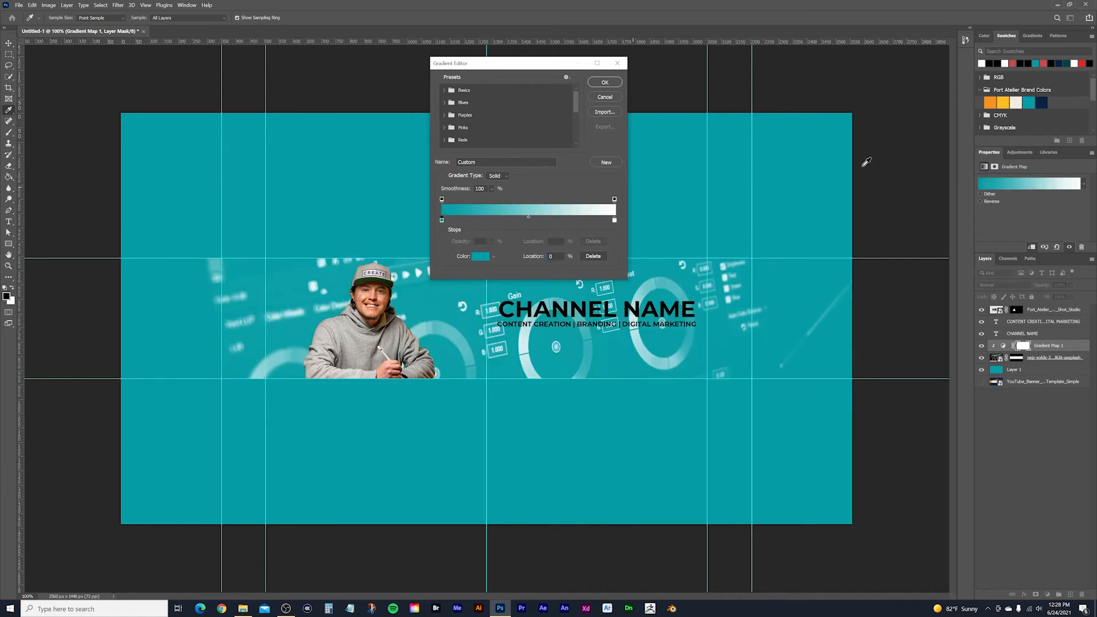
left_click(1041, 103)
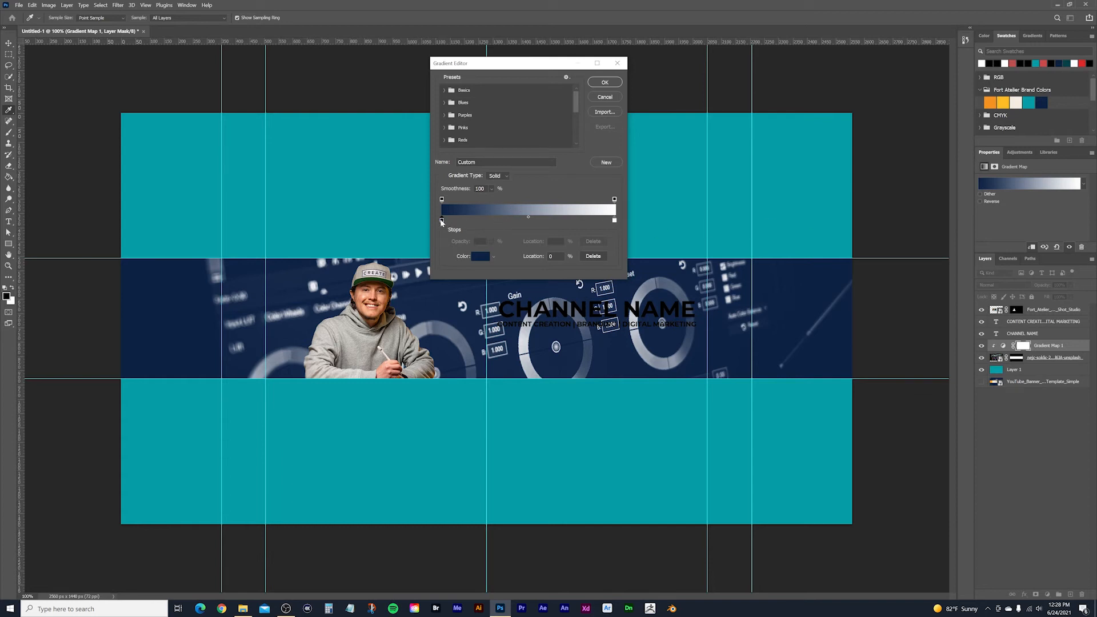
left_click(1028, 103)
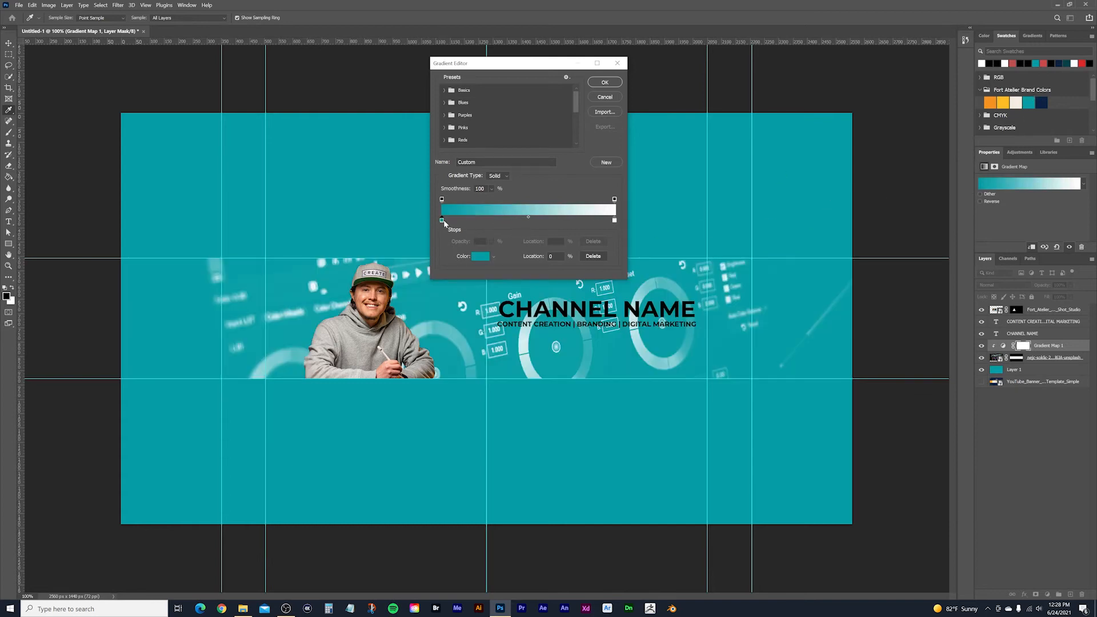
- Darken the gradient's teal starting stop to 00696f
double_click(442, 220)
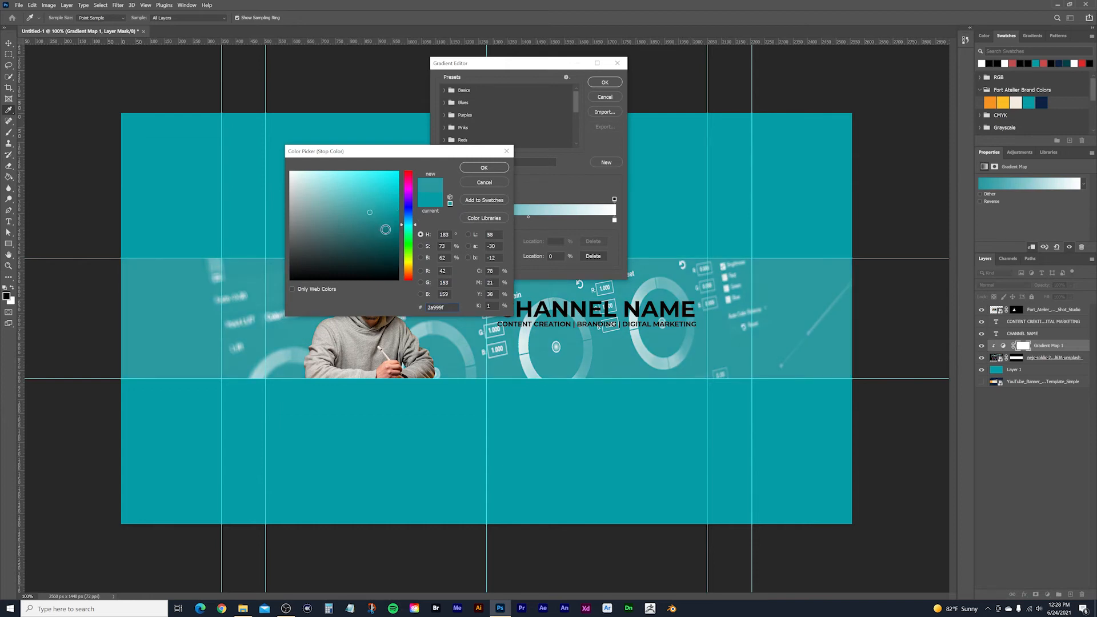
left_click(393, 234)
left_click(399, 233)
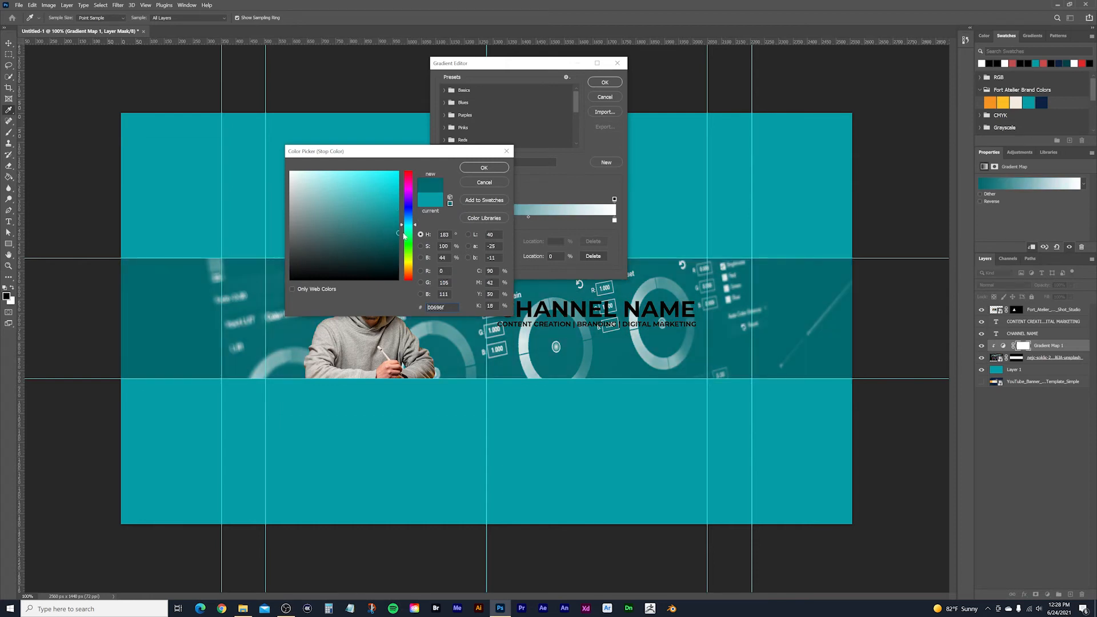
left_click(484, 168)
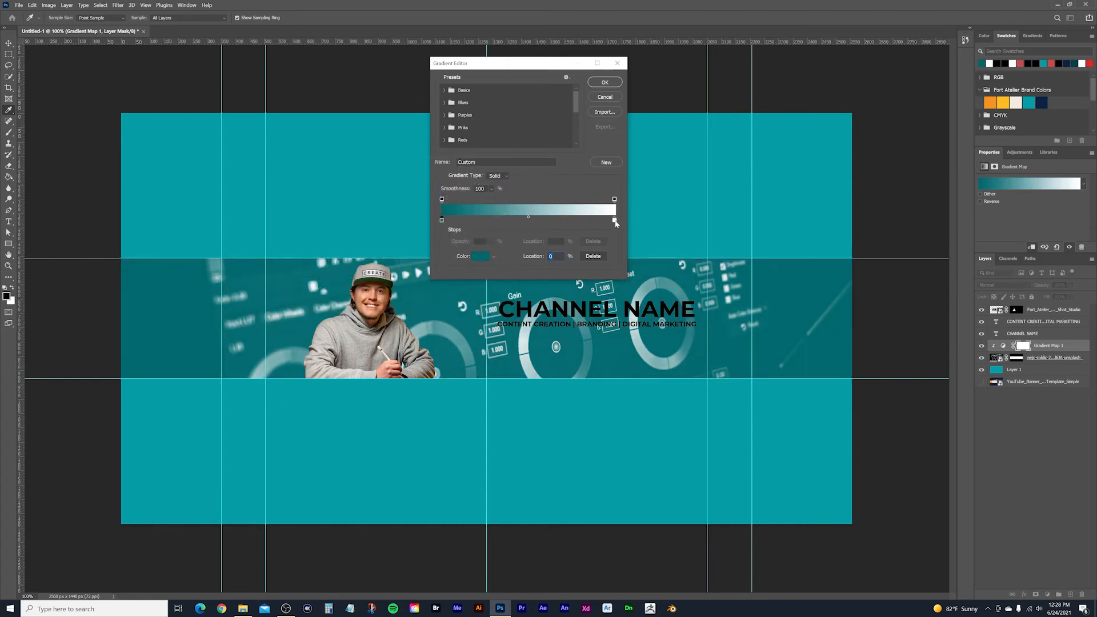
- Try a coral ef7474 middle stop in the gradient, shift it to 53%, and remove it again
left_click_drag(615, 221, 644, 223)
left_click(521, 221)
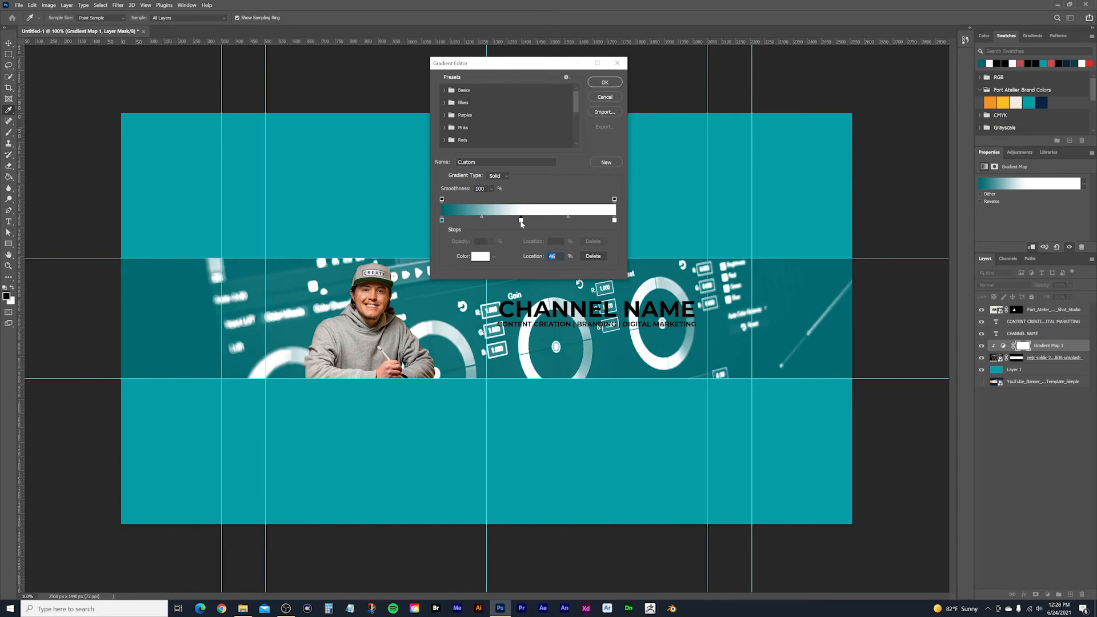
double_click(521, 221)
left_click(375, 211)
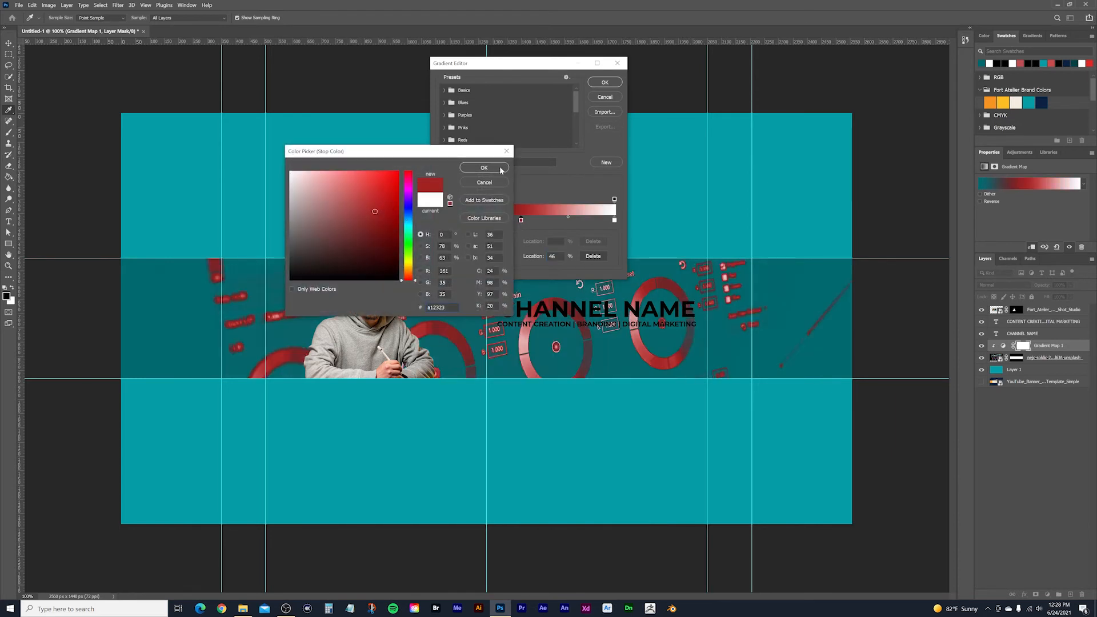
left_click_drag(378, 185, 345, 179)
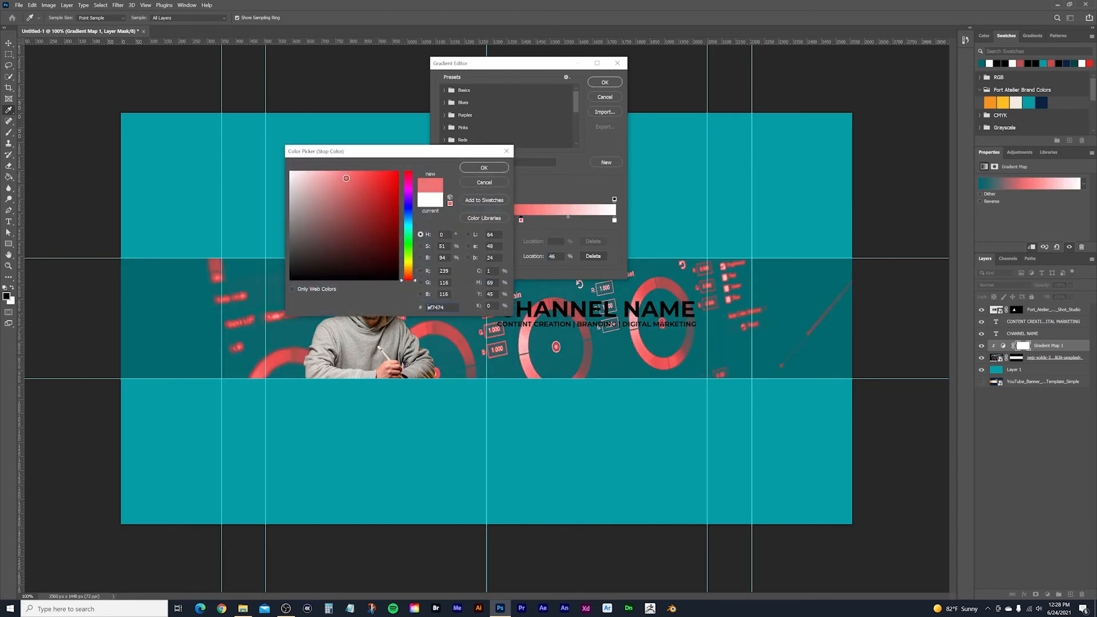
left_click(484, 168)
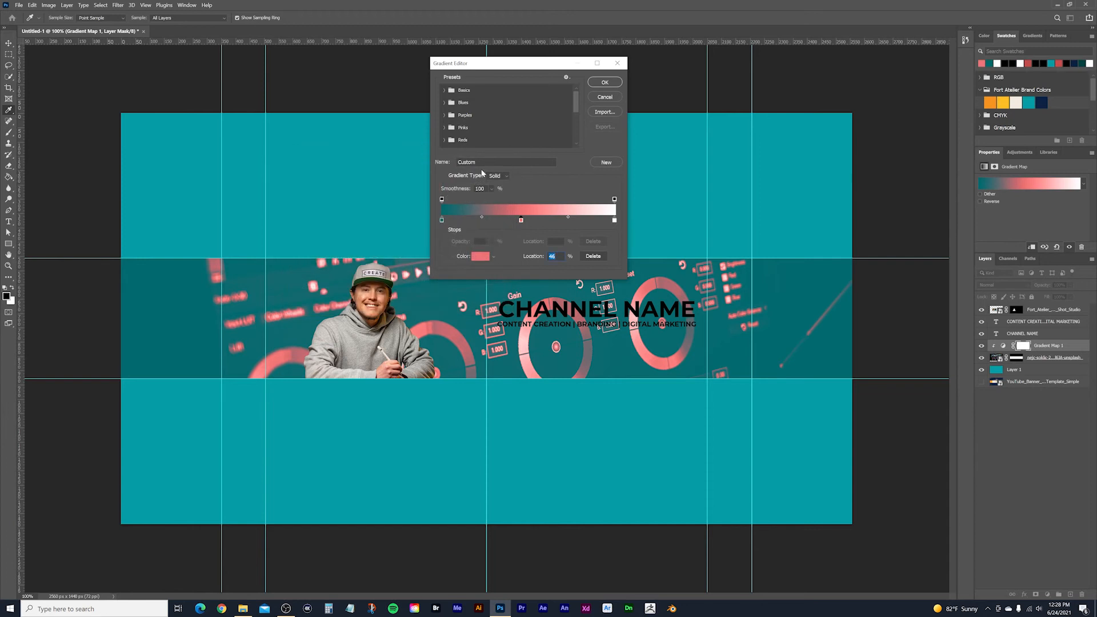
left_click_drag(521, 220, 532, 221)
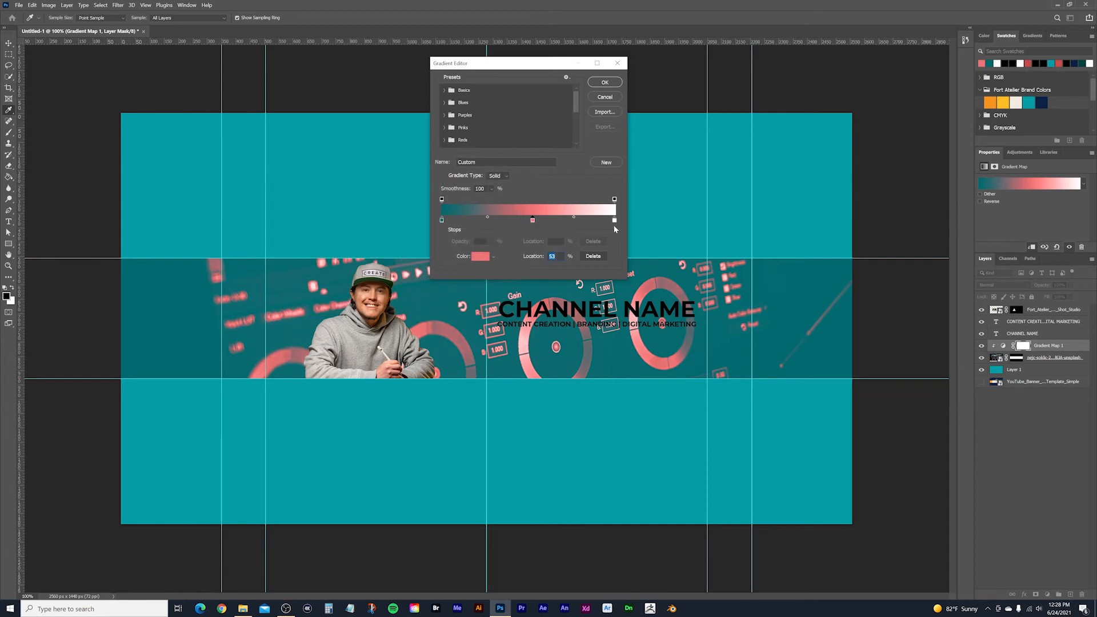
left_click_drag(532, 220, 535, 227)
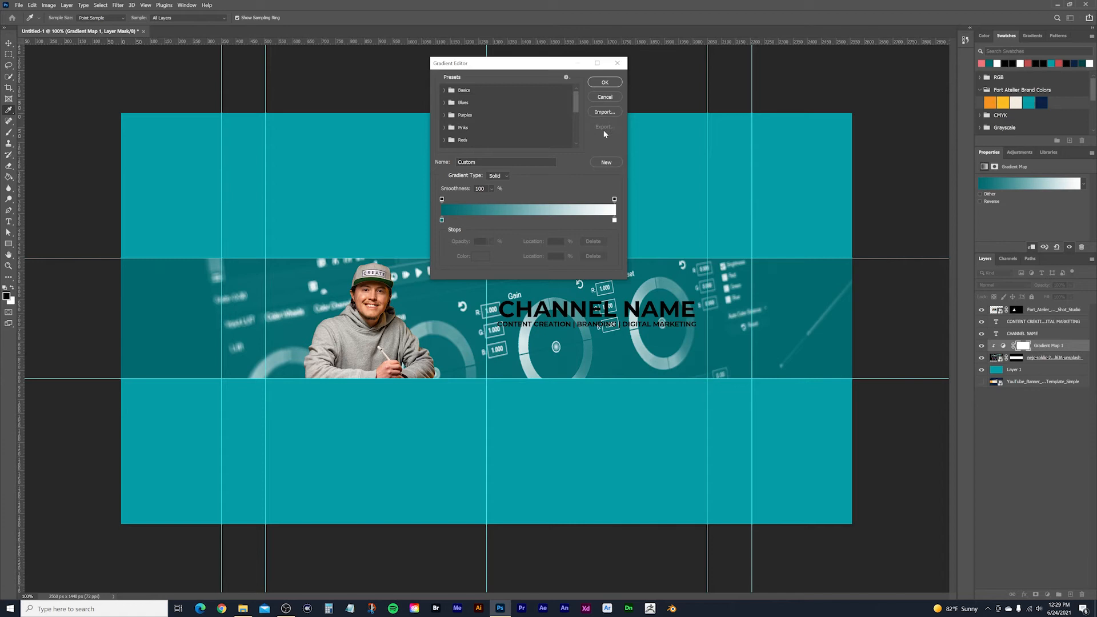
- Apply the dark-teal-to-white gradient to the Gradient Map adjustment
left_click(605, 82)
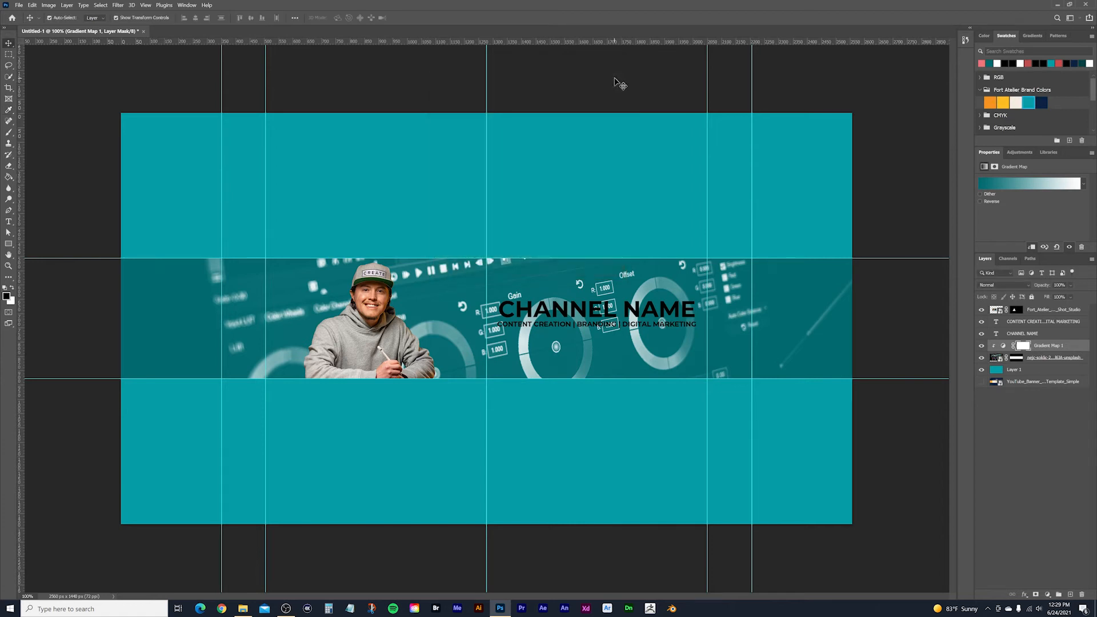
left_click(12, 43)
- Draw a white 773 × 423 px rectangle without a stroke behind the channel text, from the center guide to the next vertical guide on its right
left_click(8, 245)
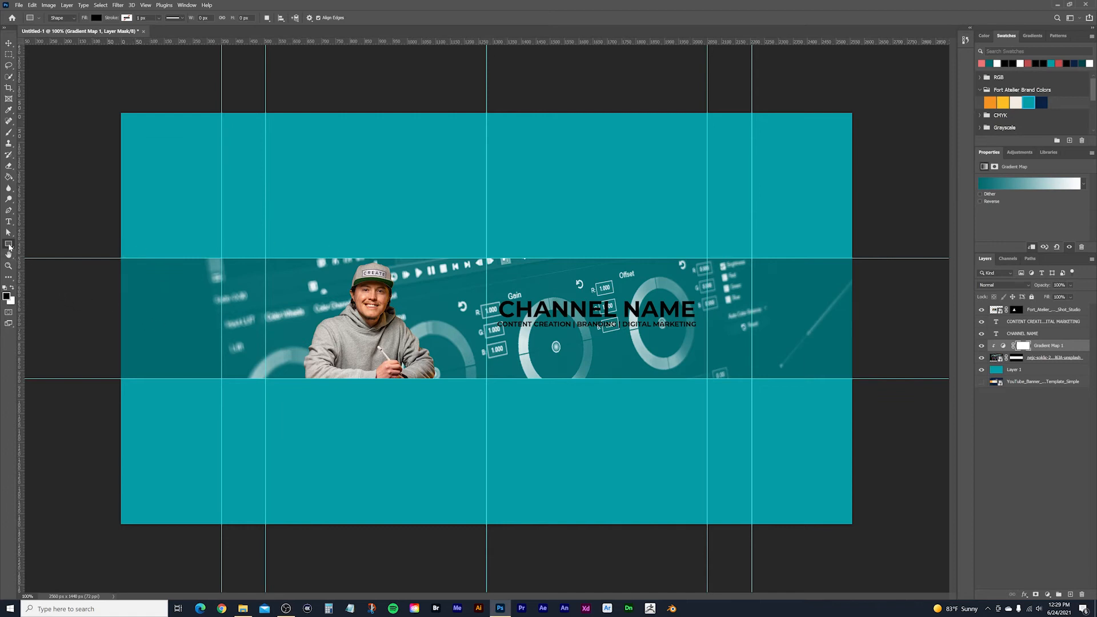
right_click(9, 246)
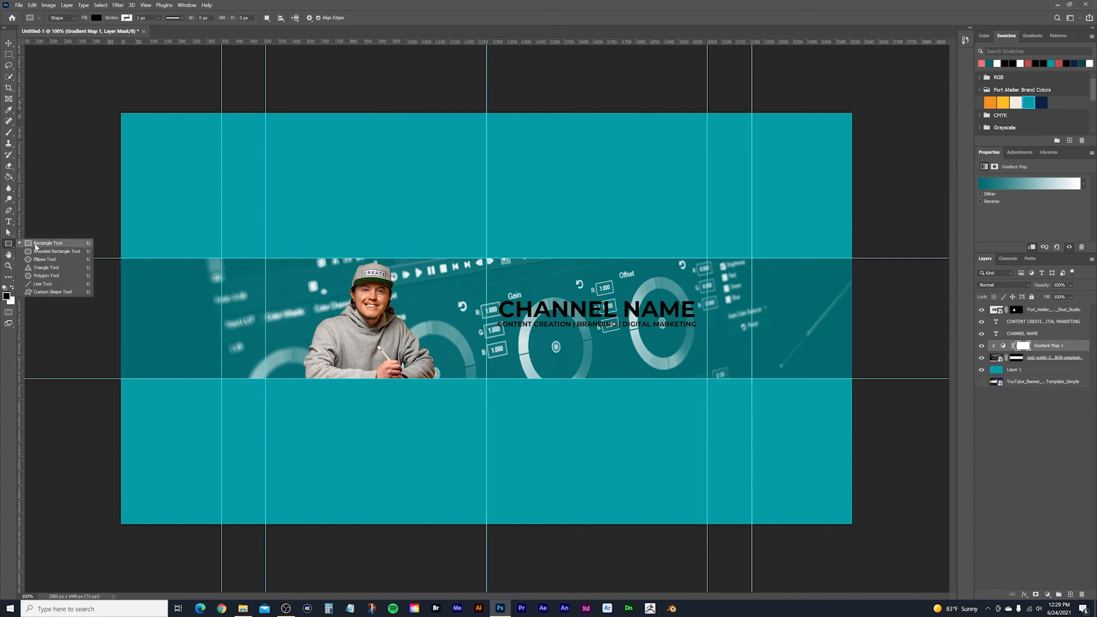
left_click(35, 245)
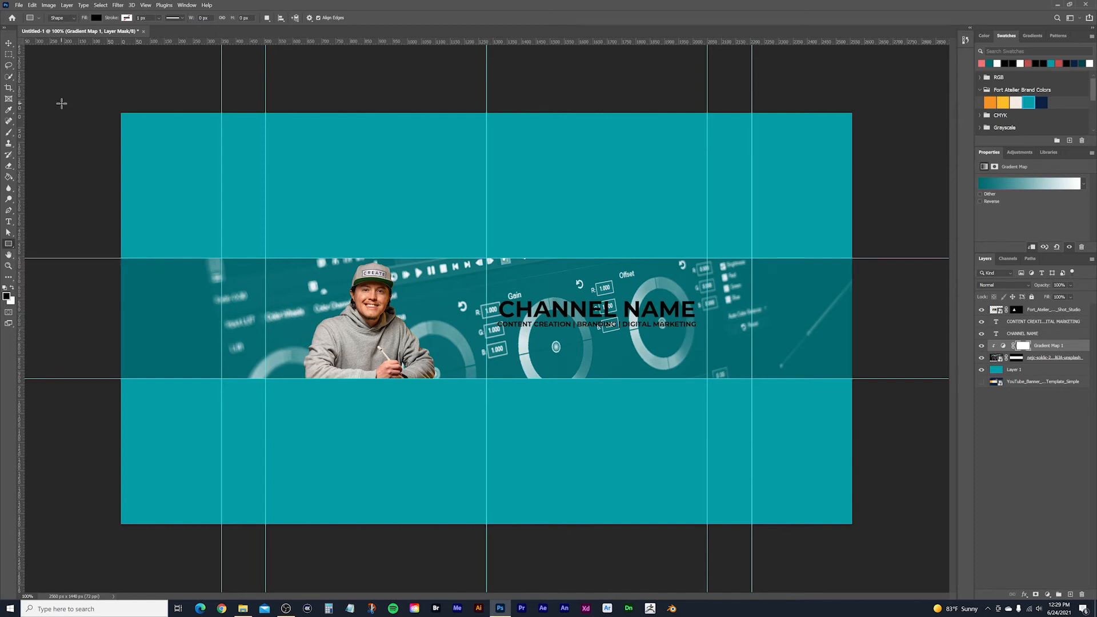
left_click(96, 19)
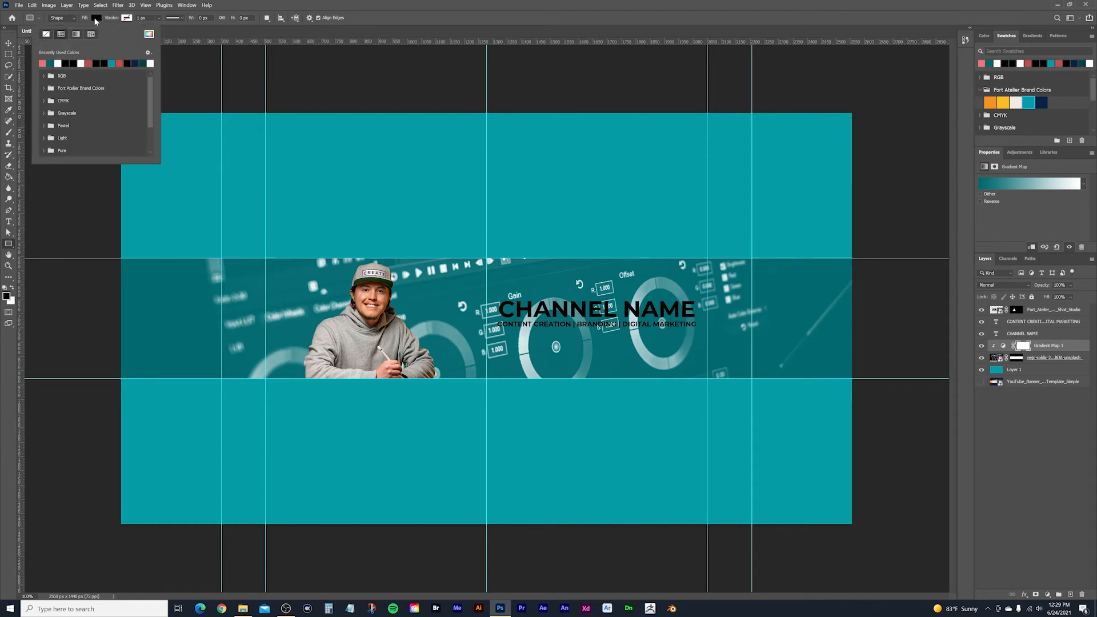
left_click(58, 63)
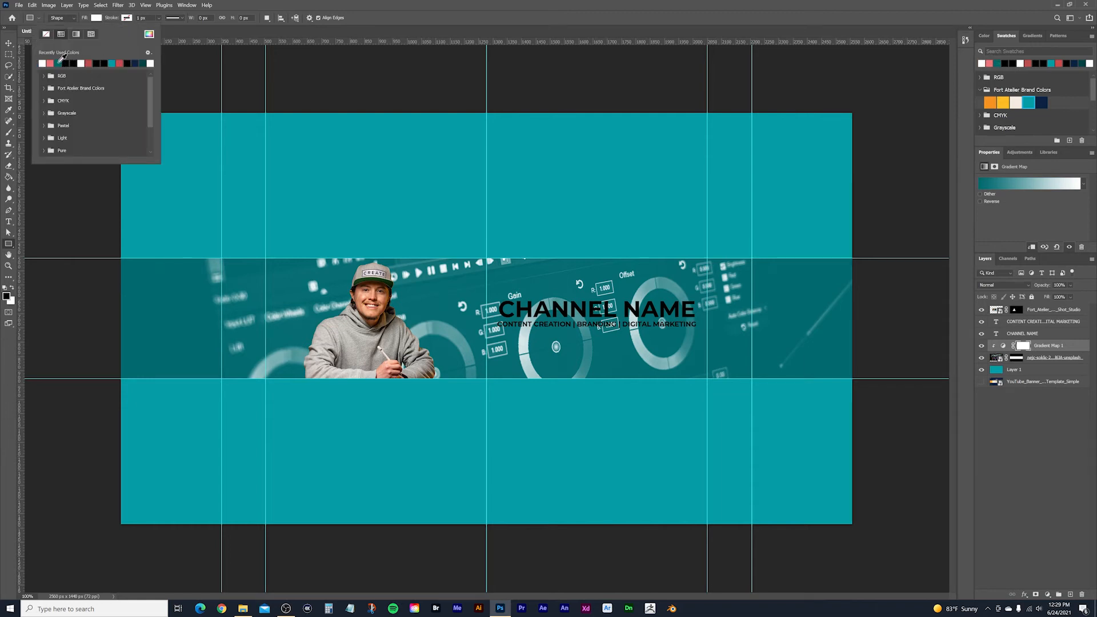
left_click(127, 19)
left_click(130, 19)
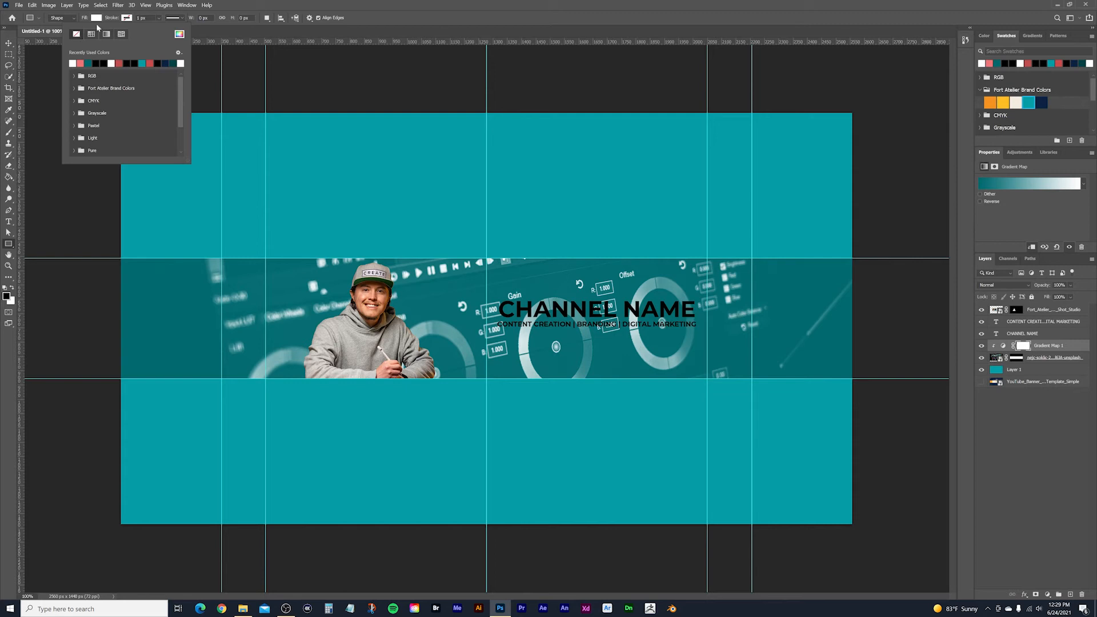
left_click(126, 18)
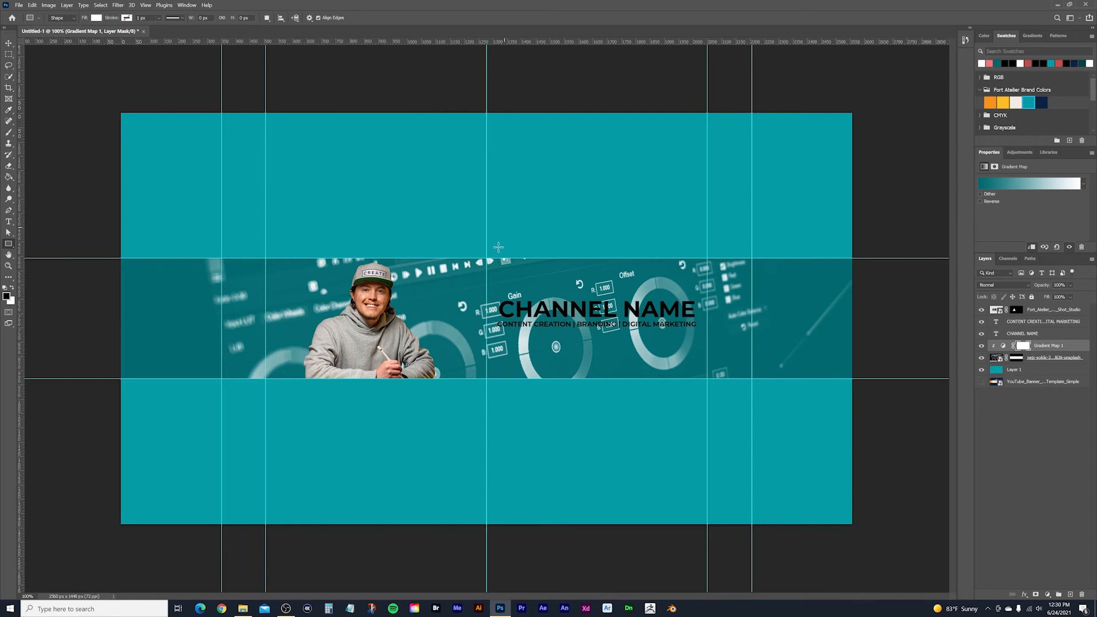
left_click_drag(486, 255, 707, 376)
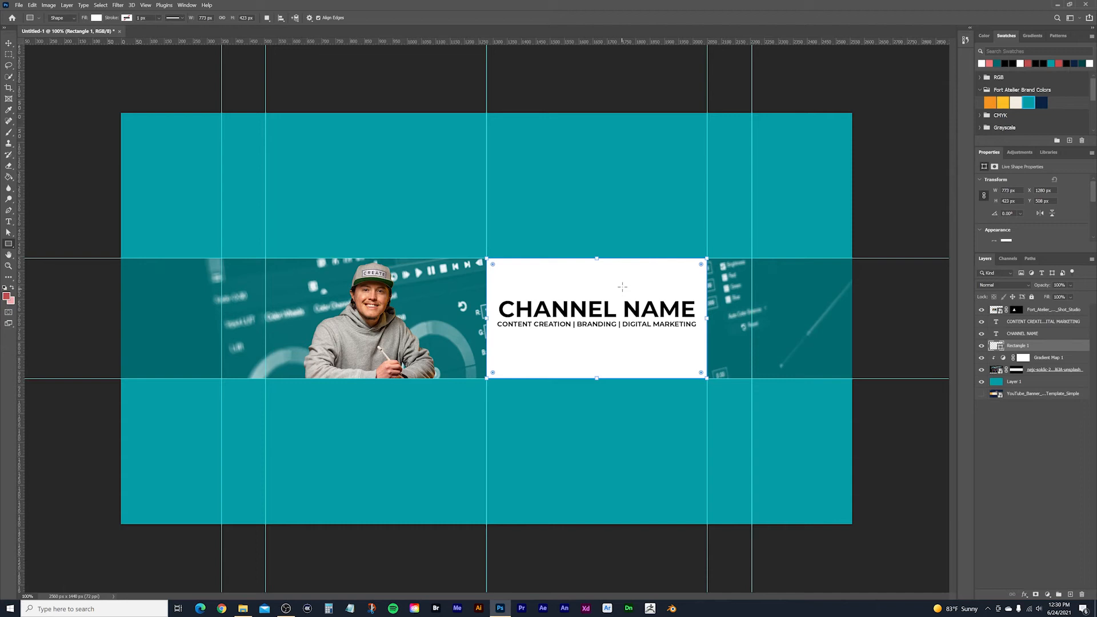
- Slant the white rectangle by moving its two bottom corner points about 71 px left, converting the live shape into a regular path
left_click(11, 234)
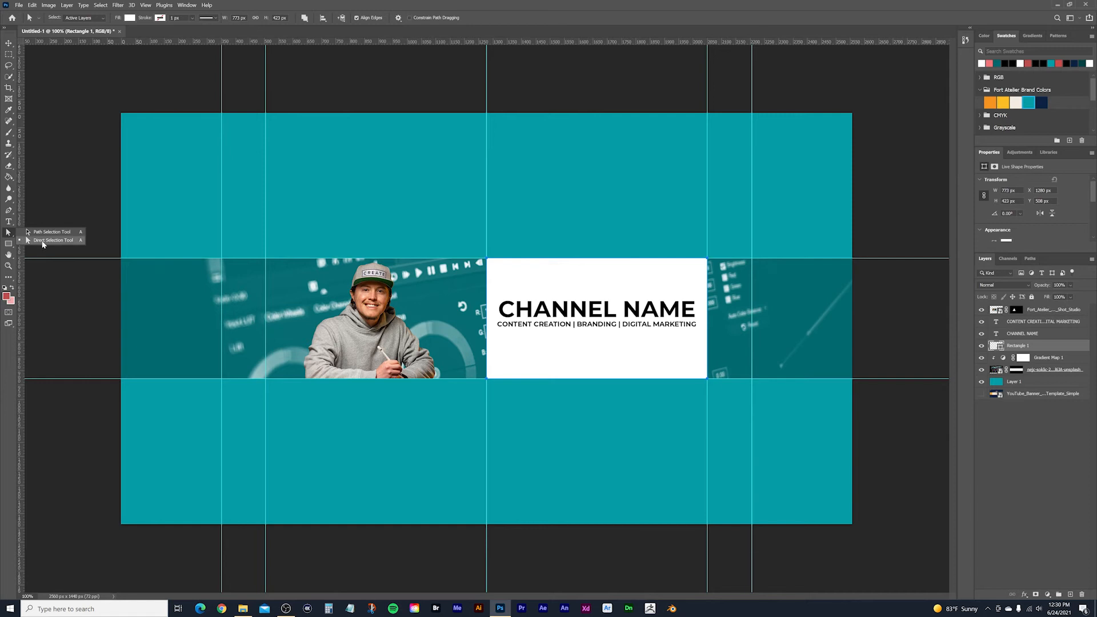
left_click(42, 242)
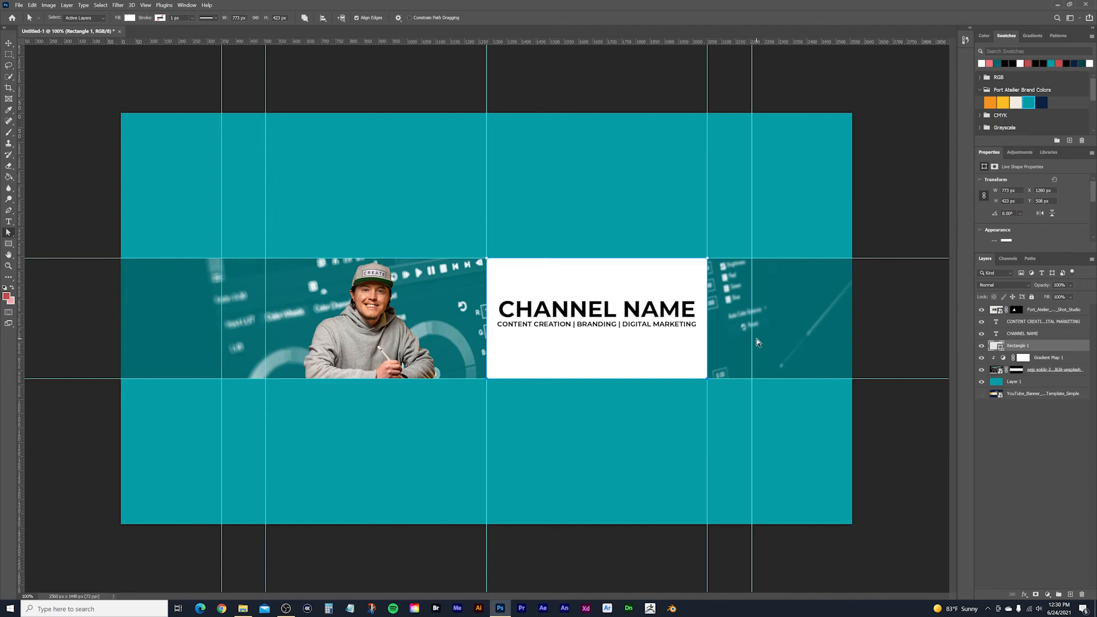
key("Delete")
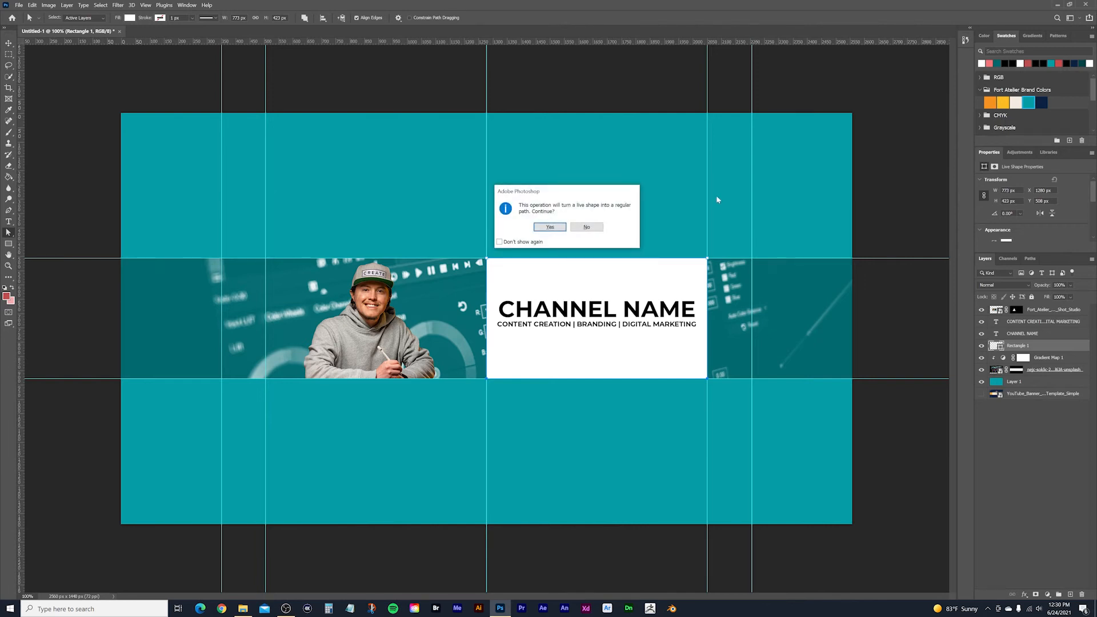
left_click(553, 228)
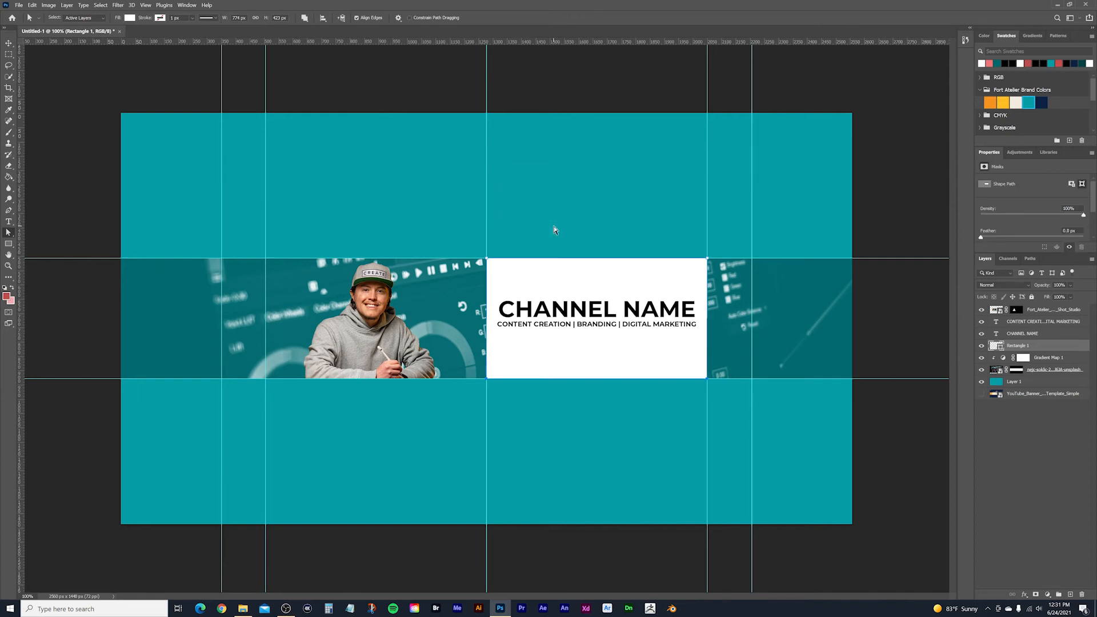
key("shift+Left")
key("shift+Left")
key("shift+Left")
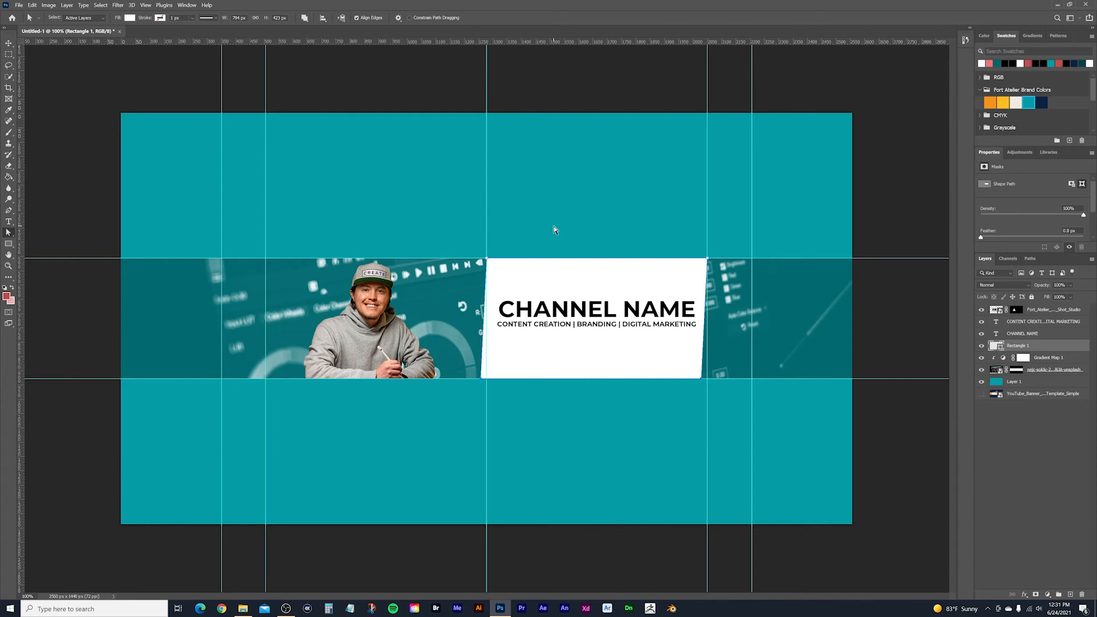
key("shift+Left")
key("shift+Left")
key("shift+Left")
key("shift+Left")
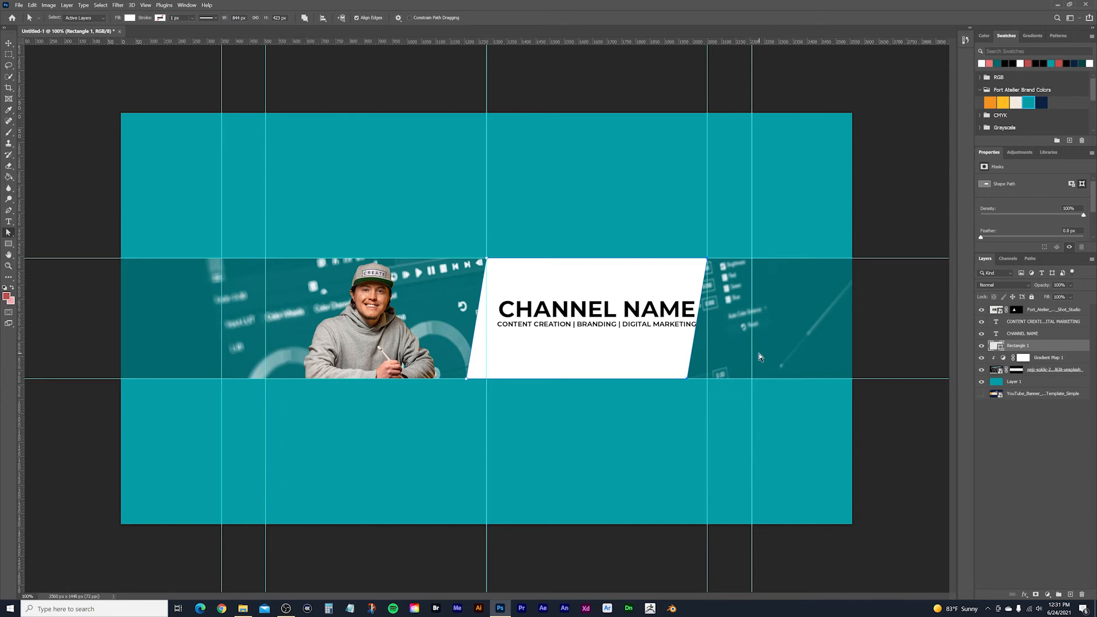
- Move the white shape's two right-hand corner points 70 px right, widening it to 914 px, and deselect it
key("shift+Right")
key("shift+Right")
key("shift+Right")
key("shift+Right")
key("shift+Right")
key("shift+Right")
key("shift+Right")
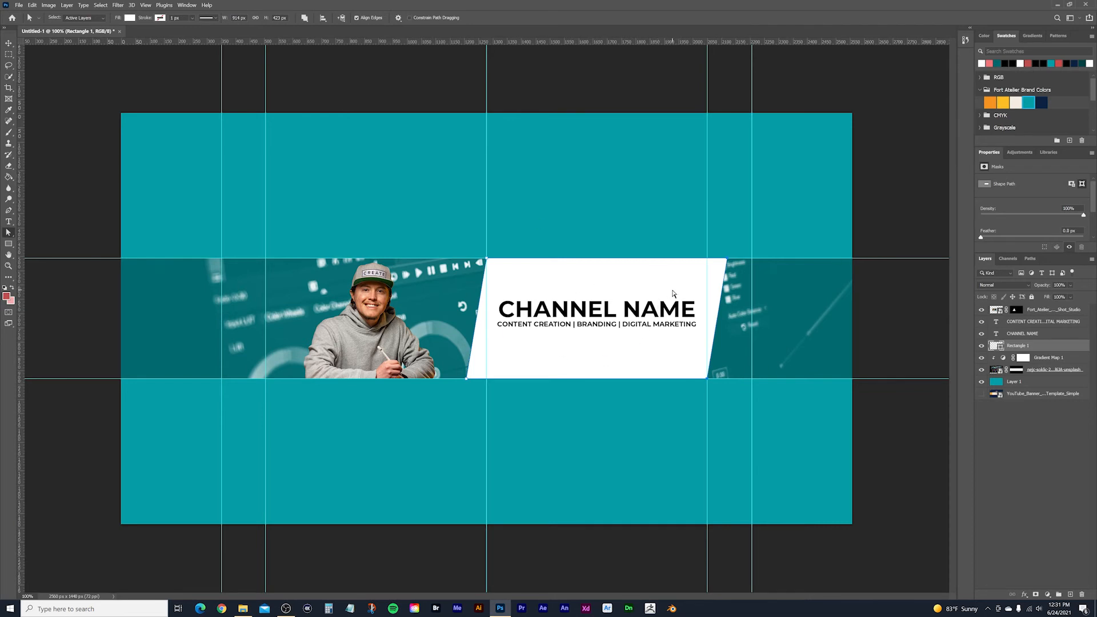
left_click(10, 45)
left_click(52, 82)
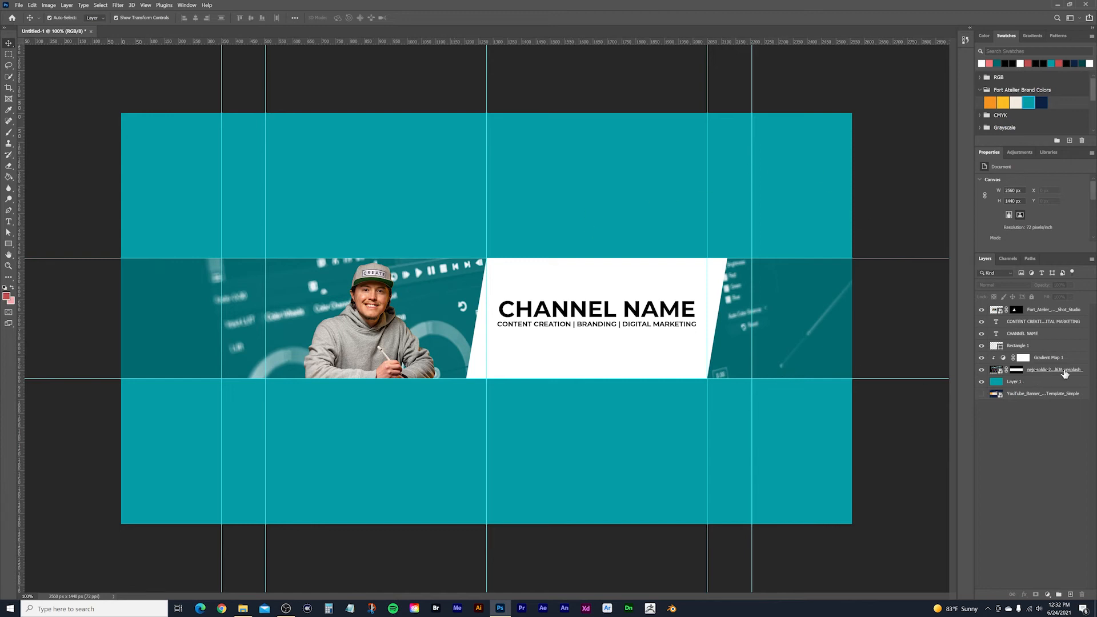
- Add a drop shadow to the masked background image layer, reducing the shadow's distance slightly
left_click(1084, 370)
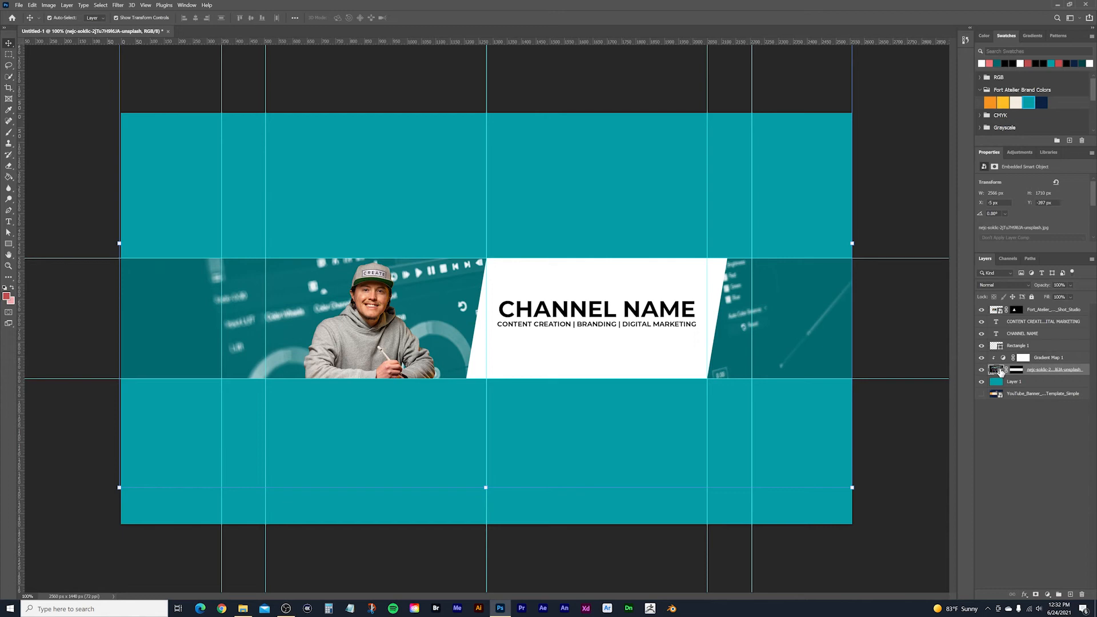
double_click(1083, 357)
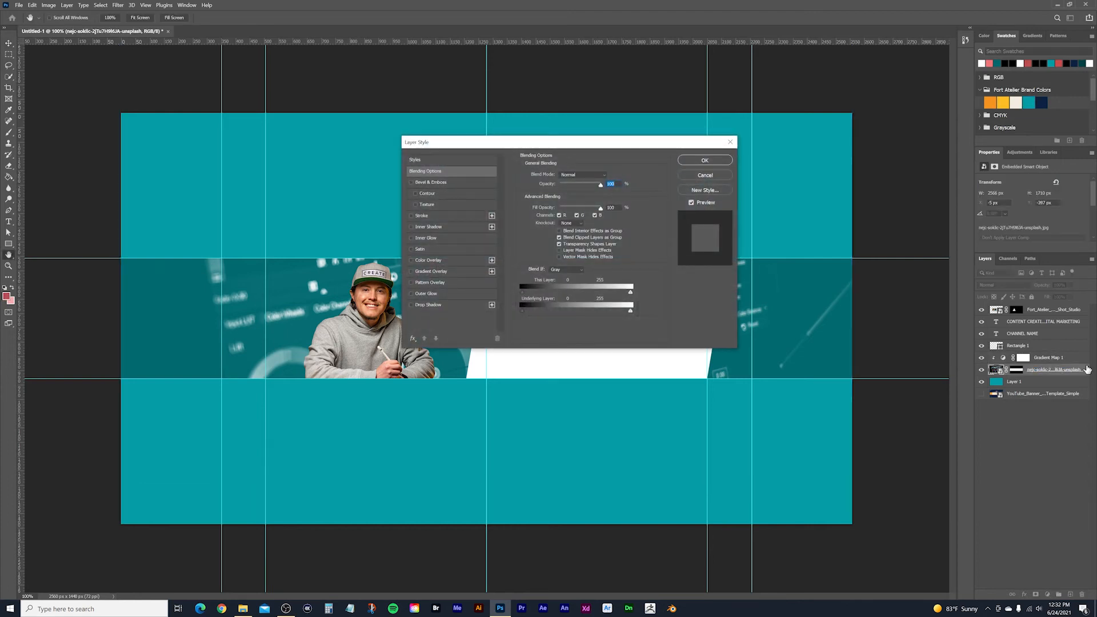
left_click(431, 305)
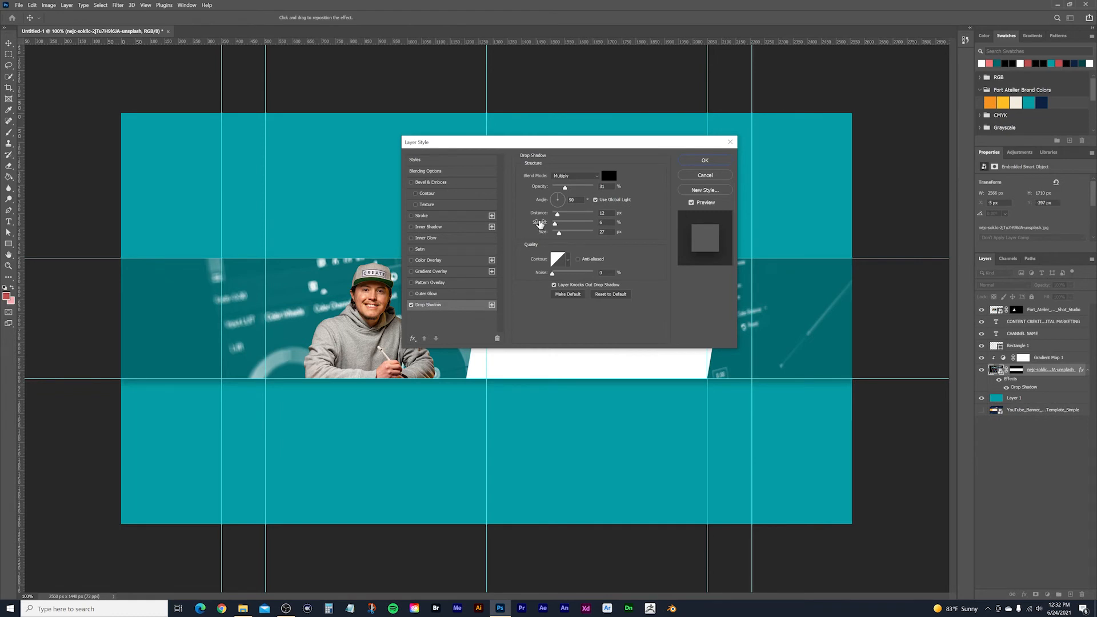
left_click_drag(558, 216, 555, 216)
left_click(706, 160)
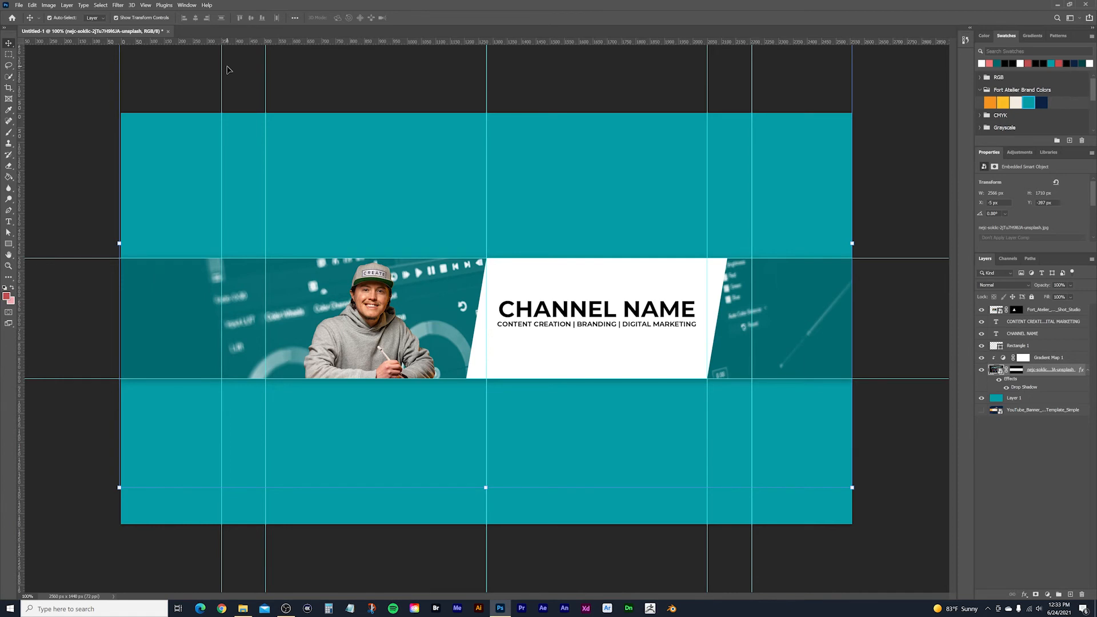
- Hide the guides and deselect the background image layer to preview the banner
left_click(189, 5)
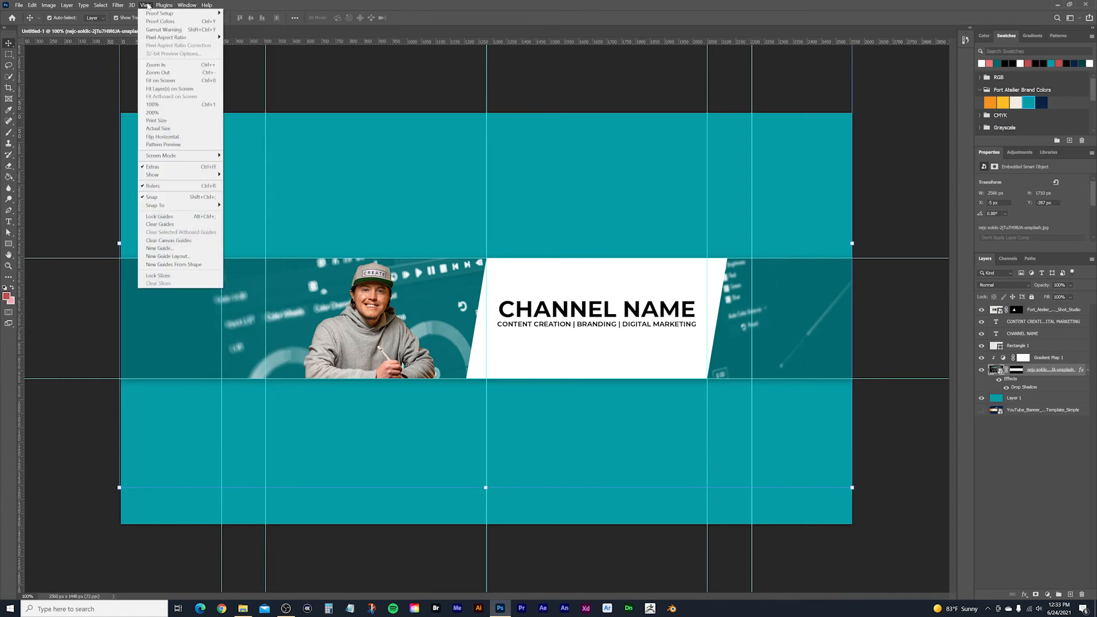
mouse_move(179, 178)
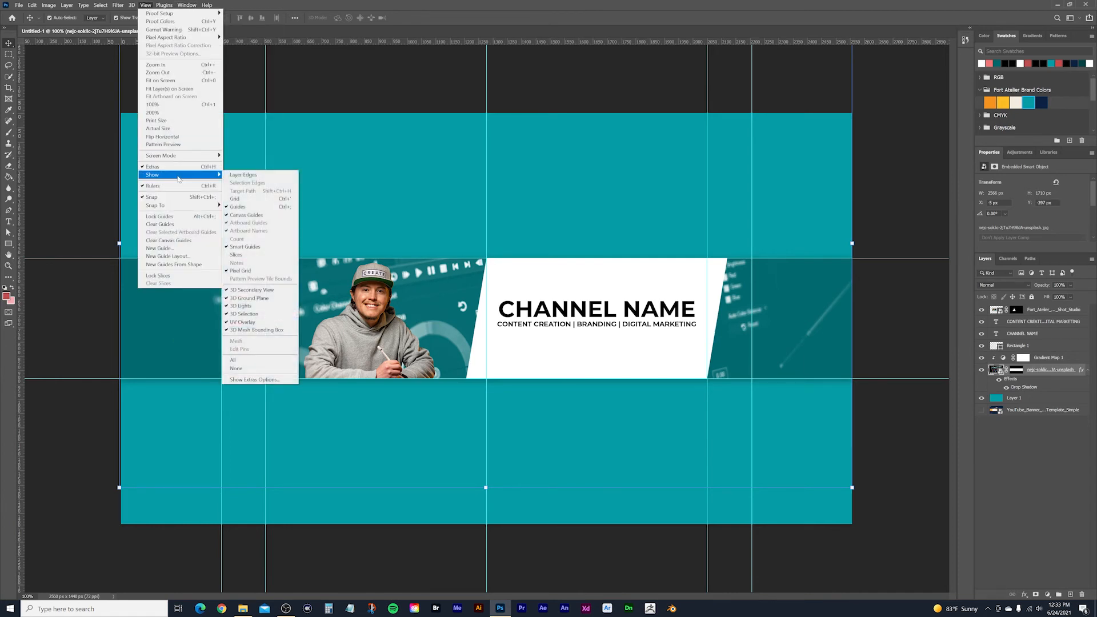
left_click(238, 206)
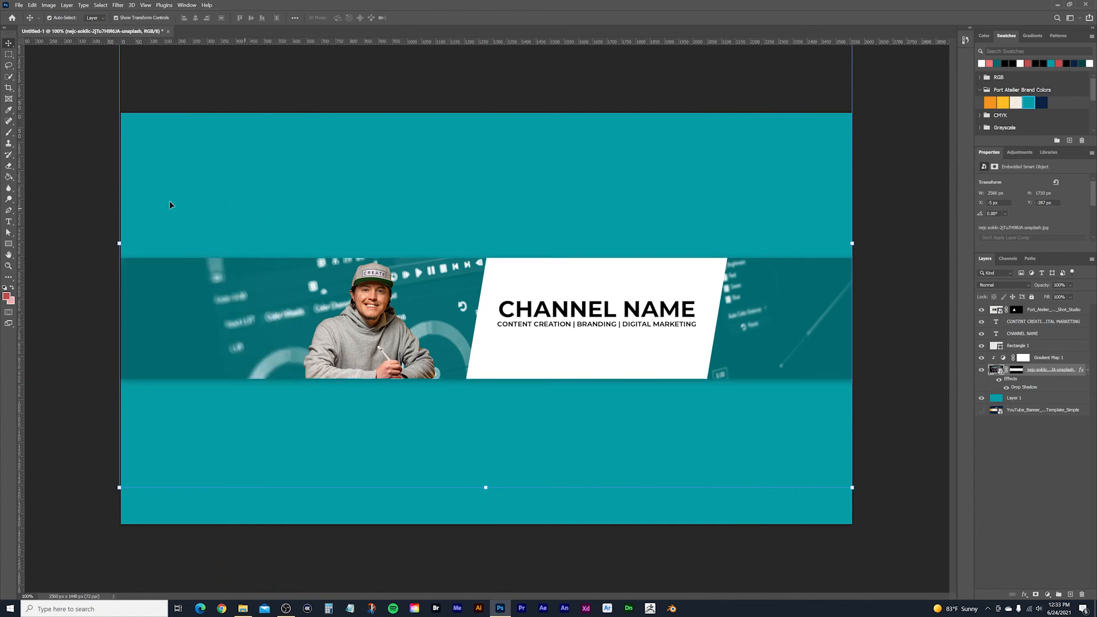
left_click(62, 187)
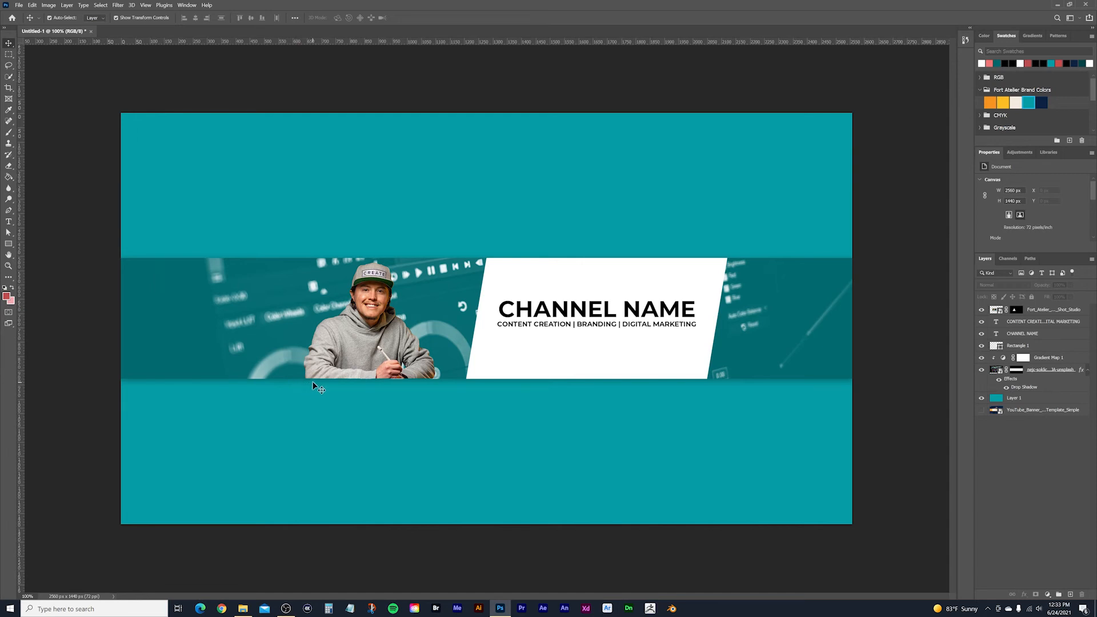
- Nudge the head shot cutout down 1 px at the lower edge of the image band and deselect it
key("ctrl+plus")
left_click_drag(301, 441, 436, 366)
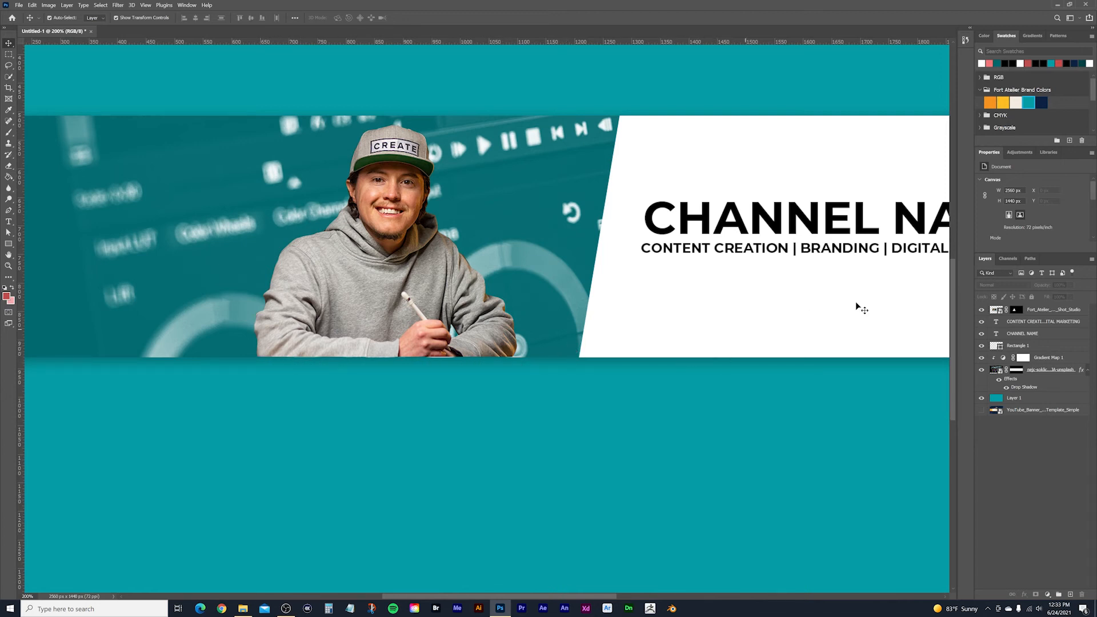
left_click(994, 311)
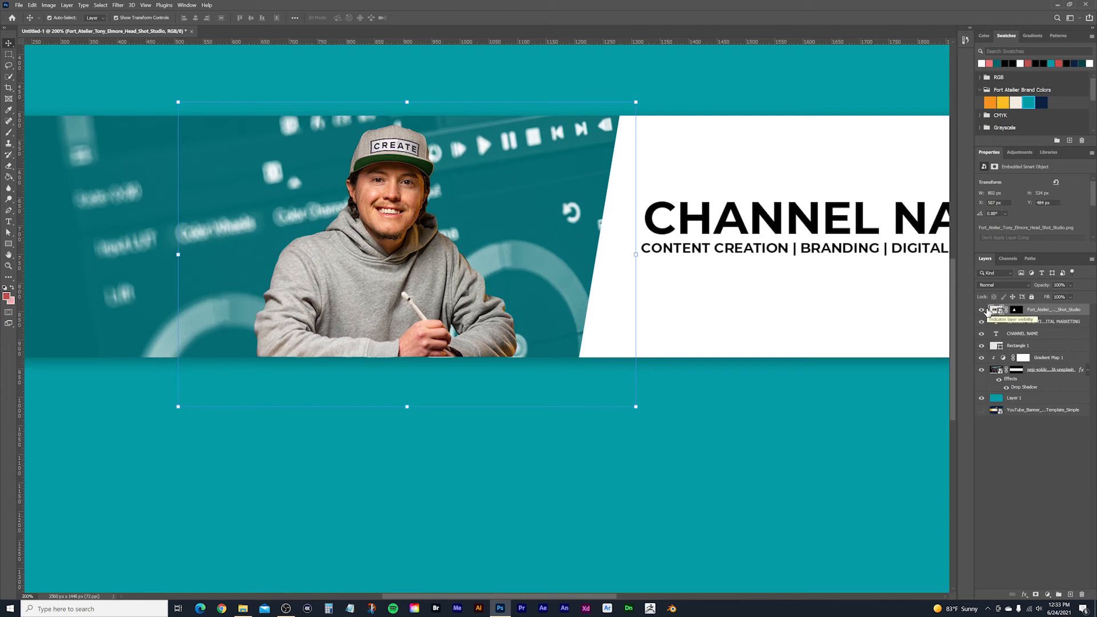
key("Down")
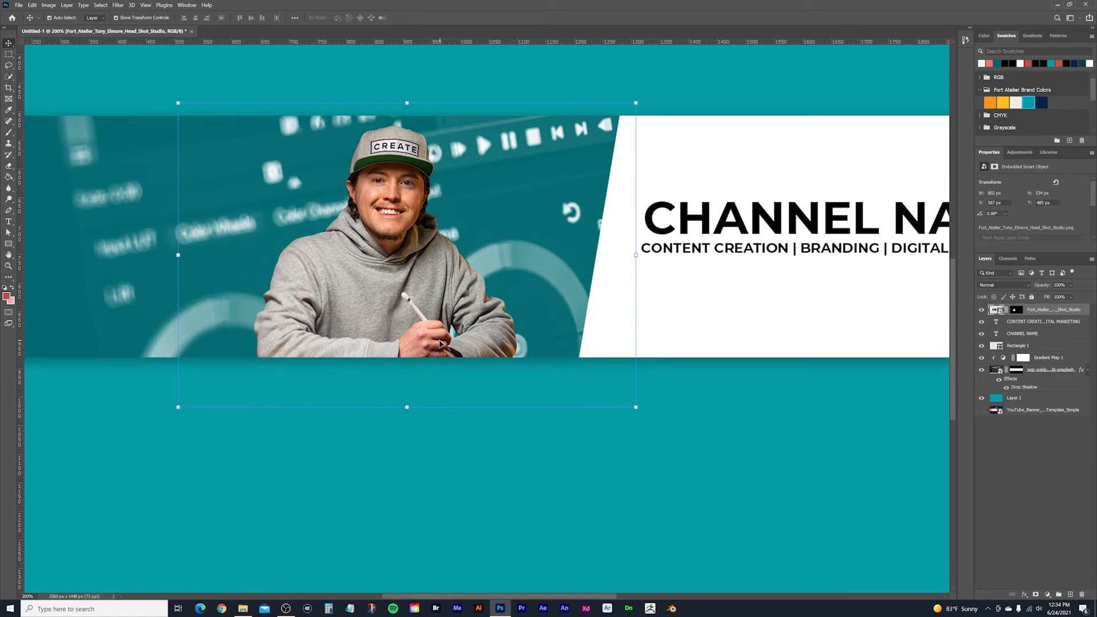
key("ctrl")
key("ctrl")
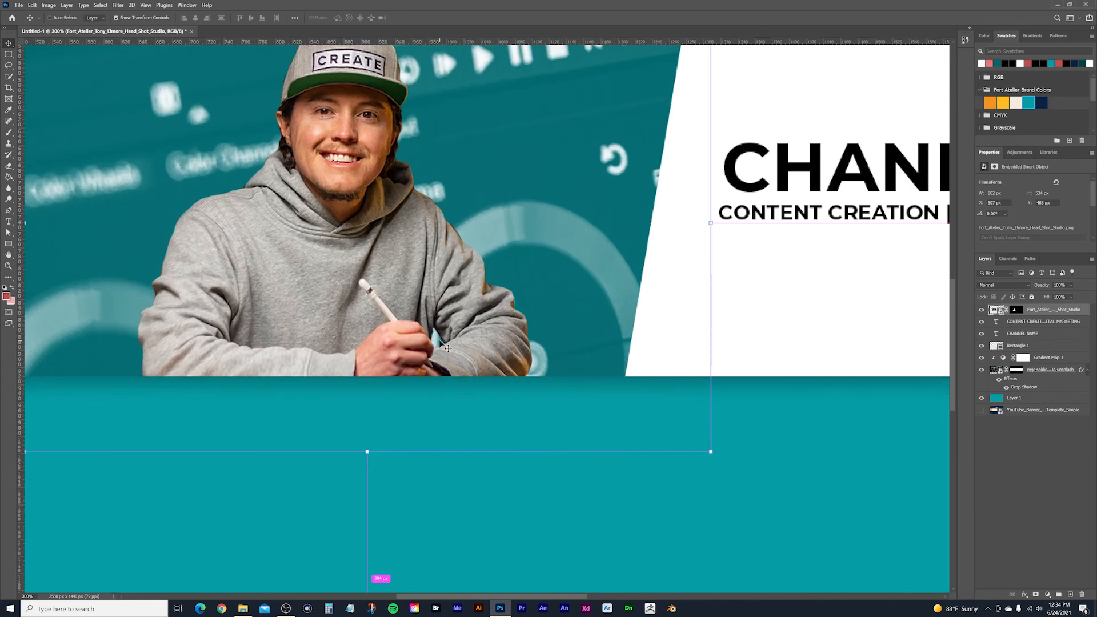
key("ctrl+minus")
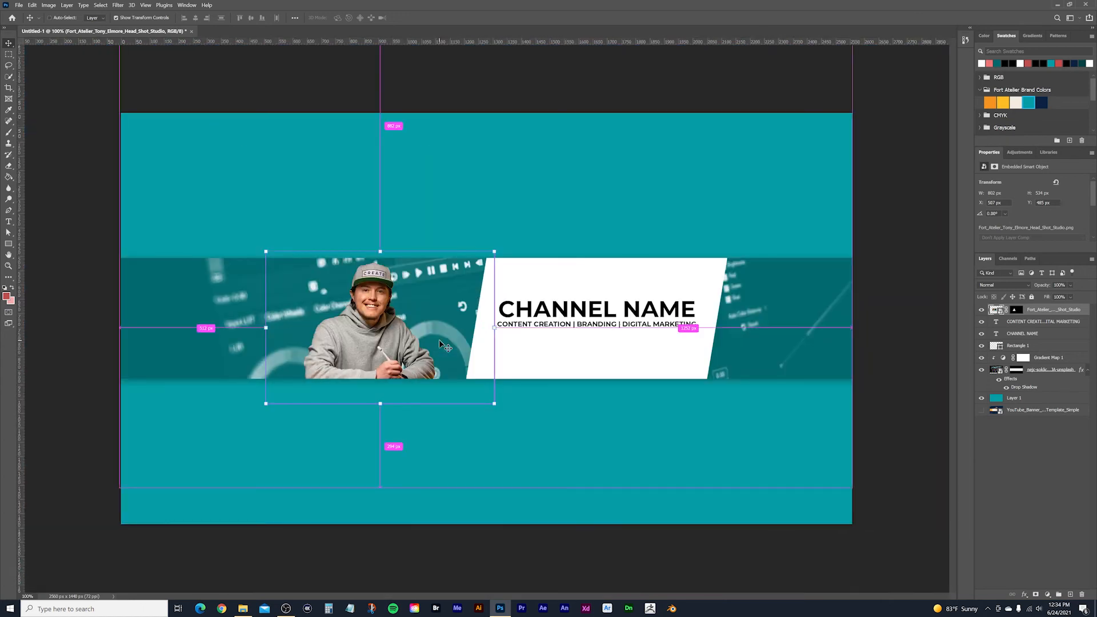
left_click(92, 151)
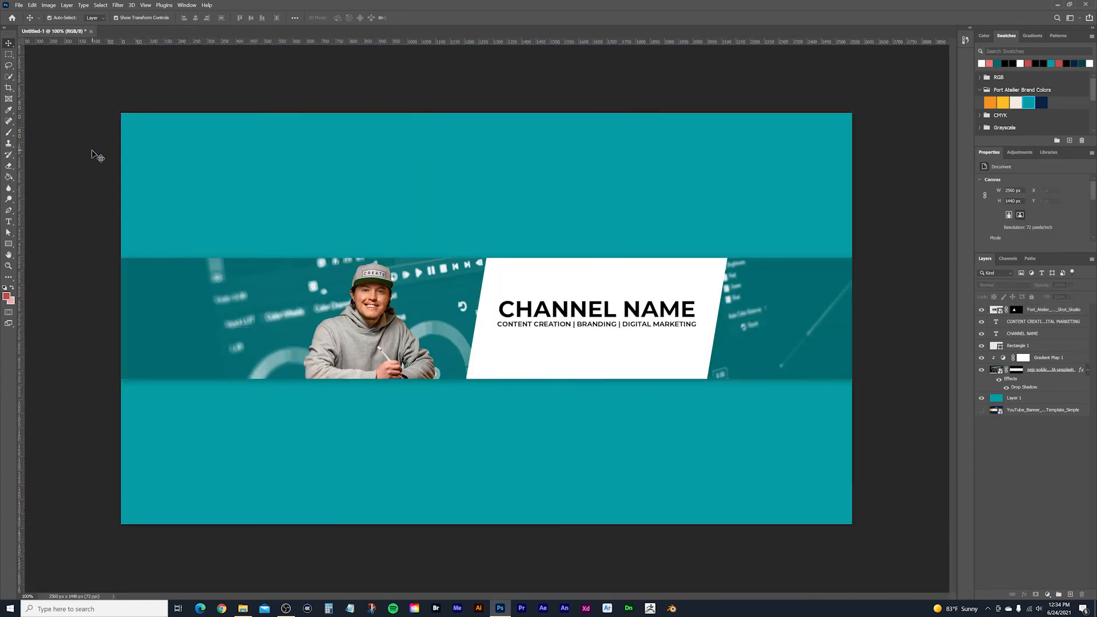
- Show the guides over the banner again
left_click(186, 5)
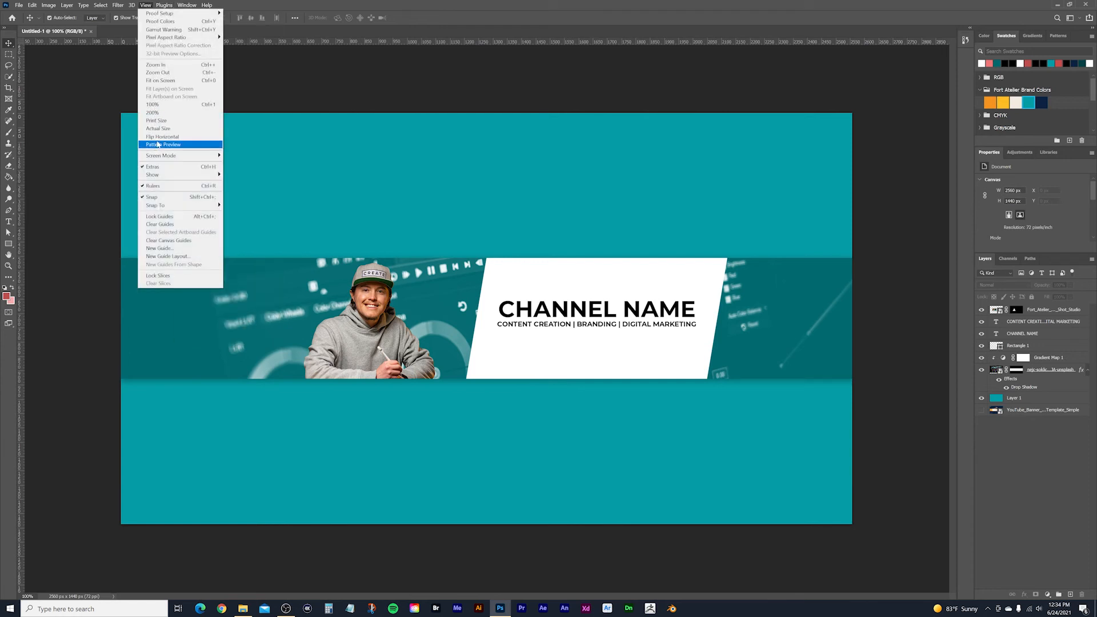
mouse_move(165, 175)
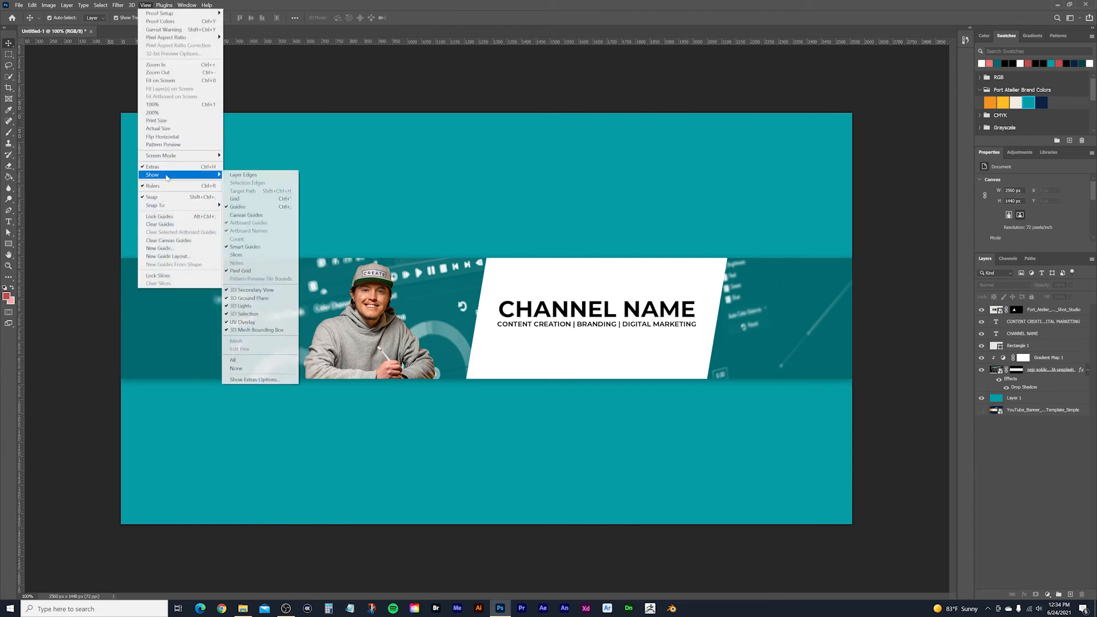
left_click(268, 207)
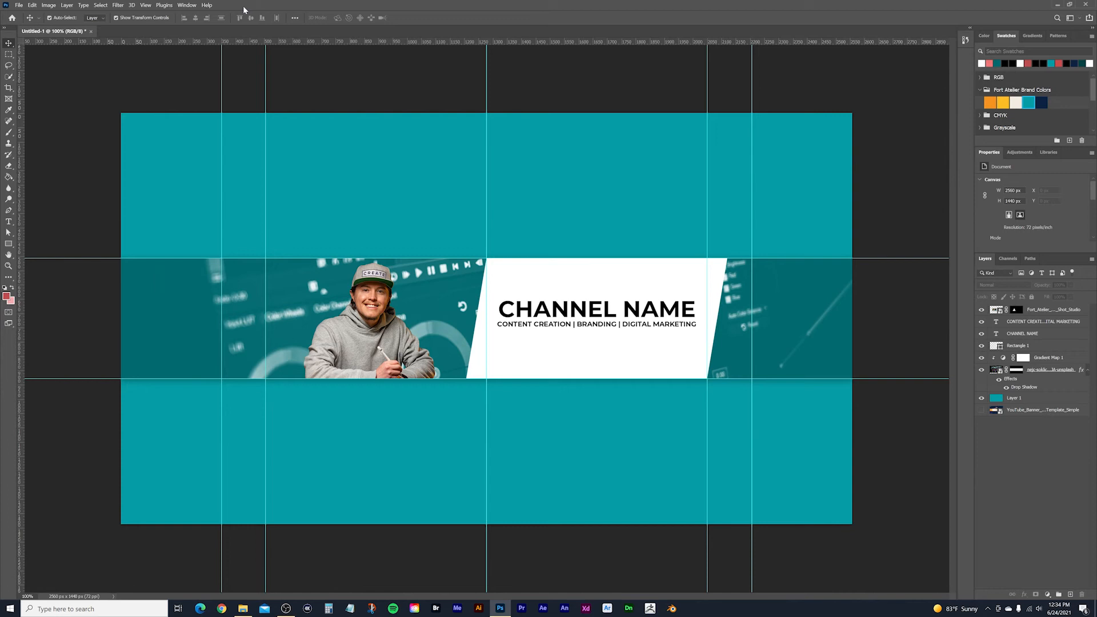
- Switch to File Explorer, open YouTube_Banner_Template_Example_Generic.jpg to examine the example's decorative elements, and return to Photoshop
key("alt+Tab")
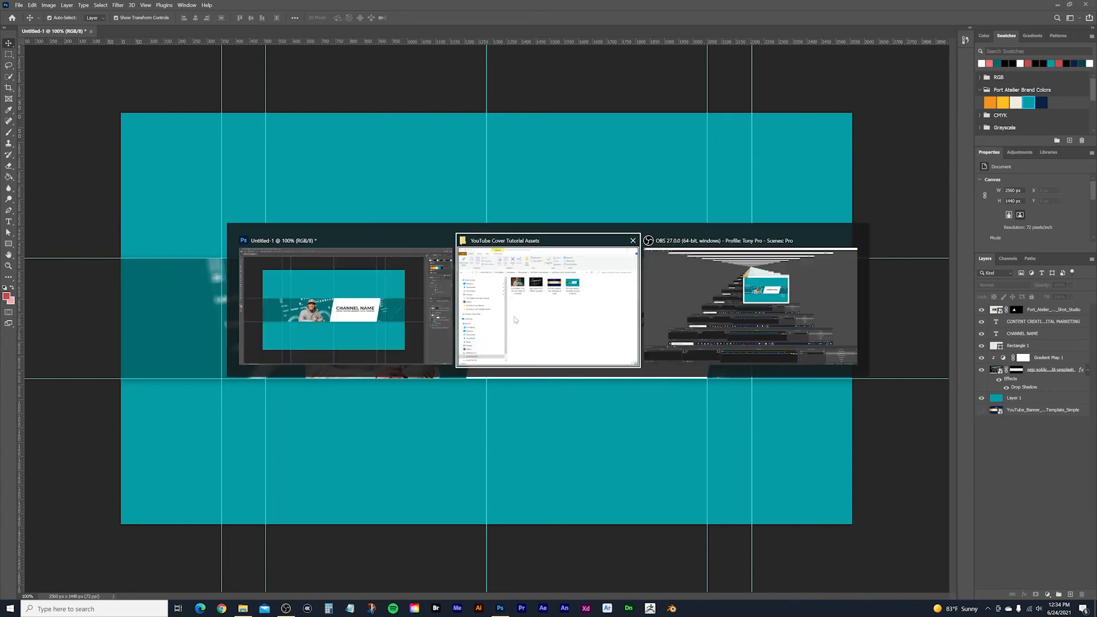
double_click(520, 182)
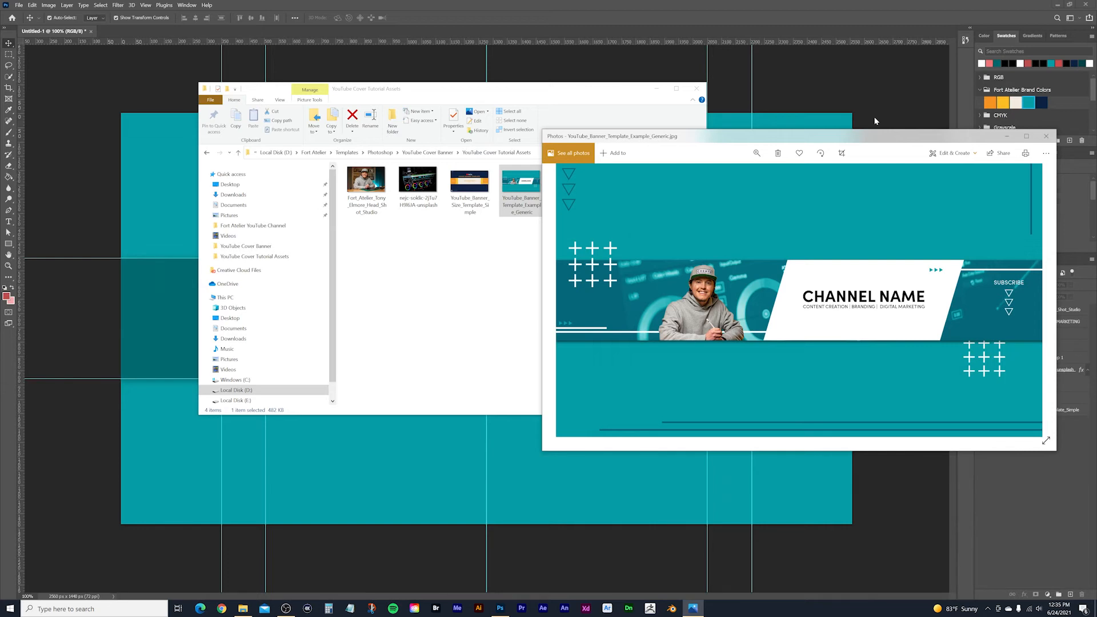
left_click(900, 127)
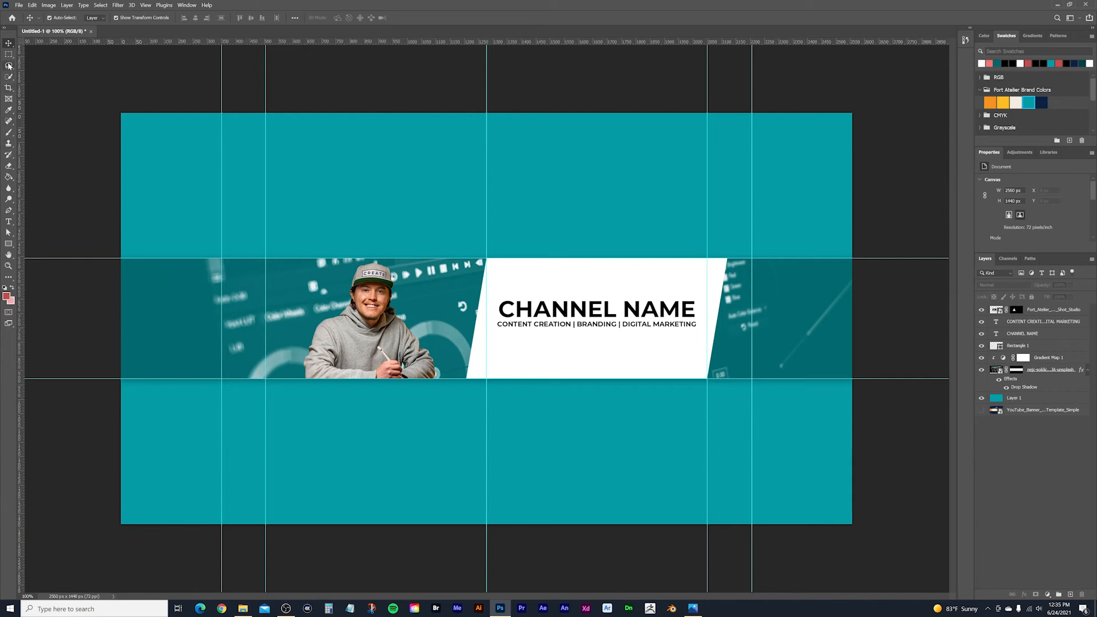
- Activate the Rectangle tool in shape mode with a white fill
left_click(9, 244)
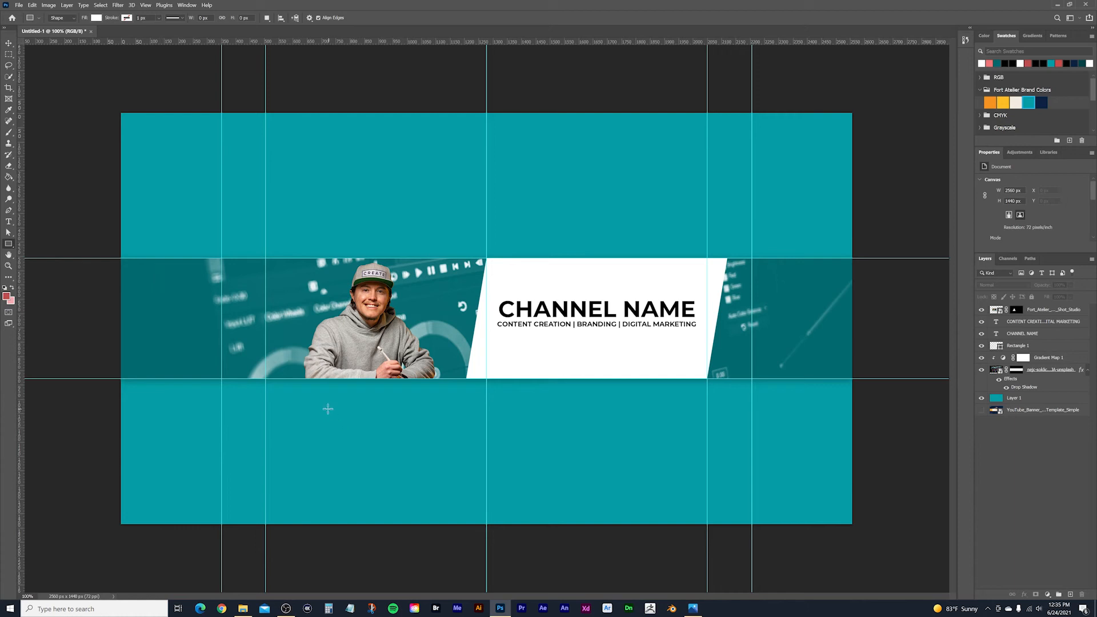